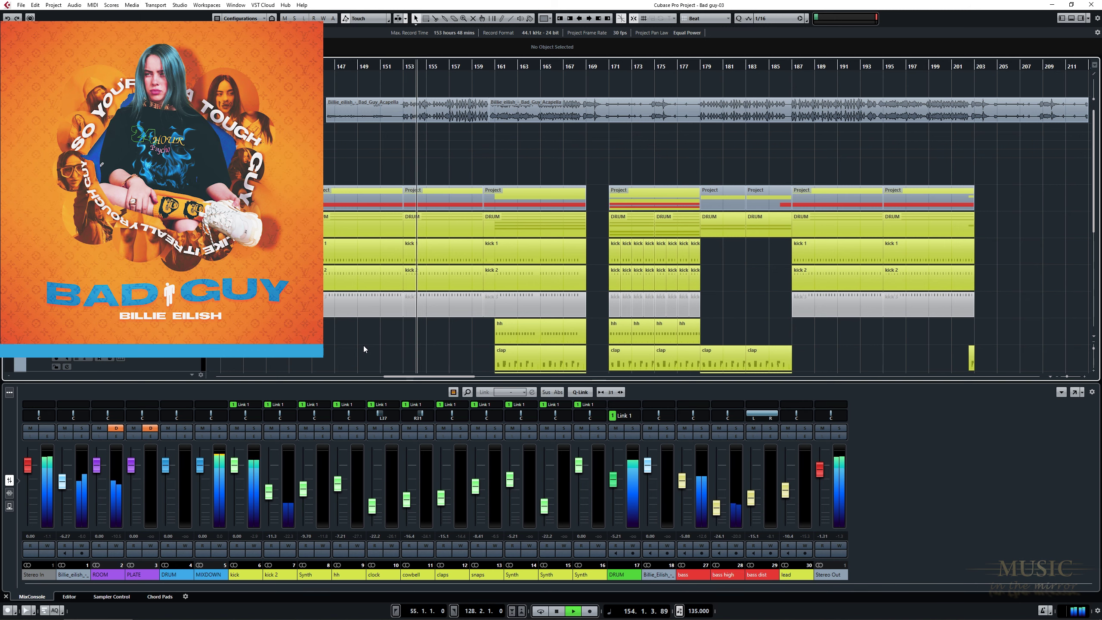
- Compare the playing mix with the kick, bass and acapella channels muted and unmuted
{"action": "left_click", "coordinate": [240, 429]}
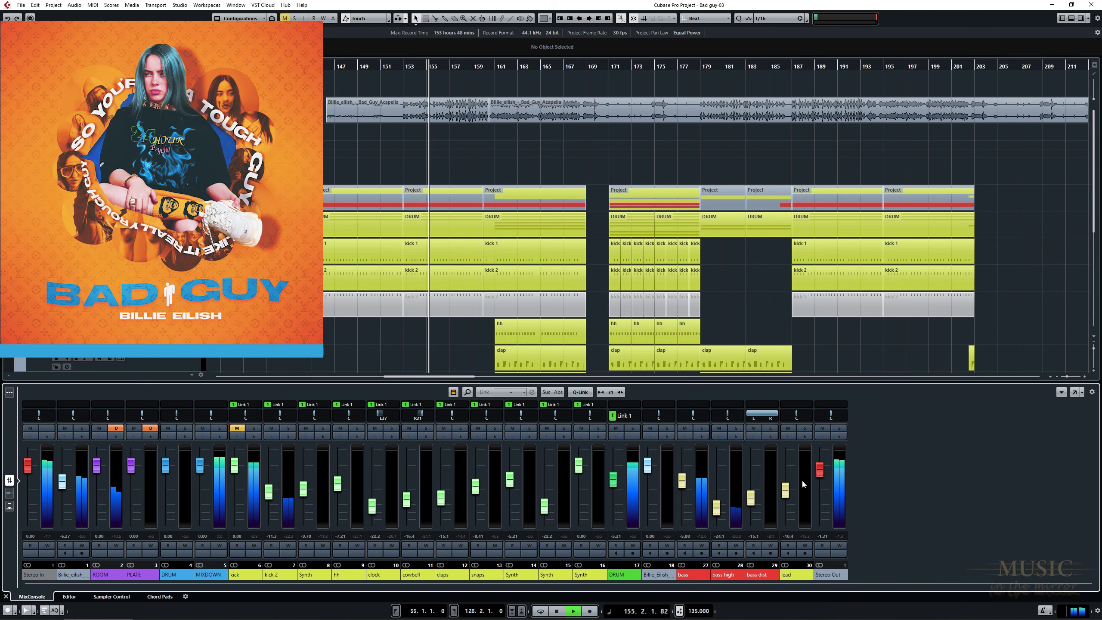
{"action": "left_click", "coordinate": [684, 429]}
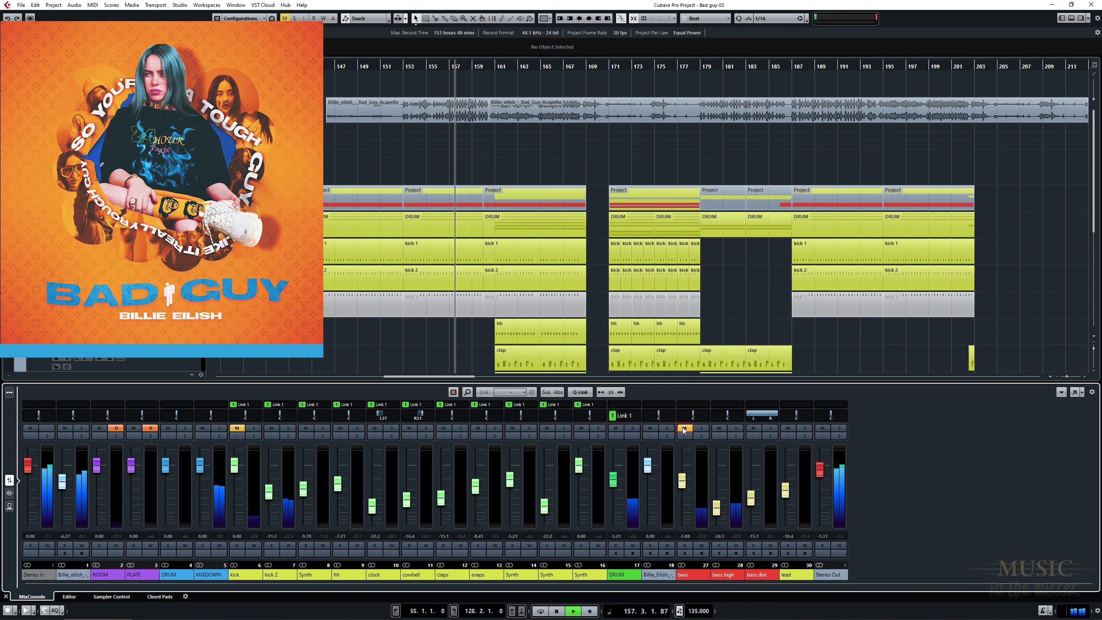
{"action": "left_click", "coordinate": [684, 429]}
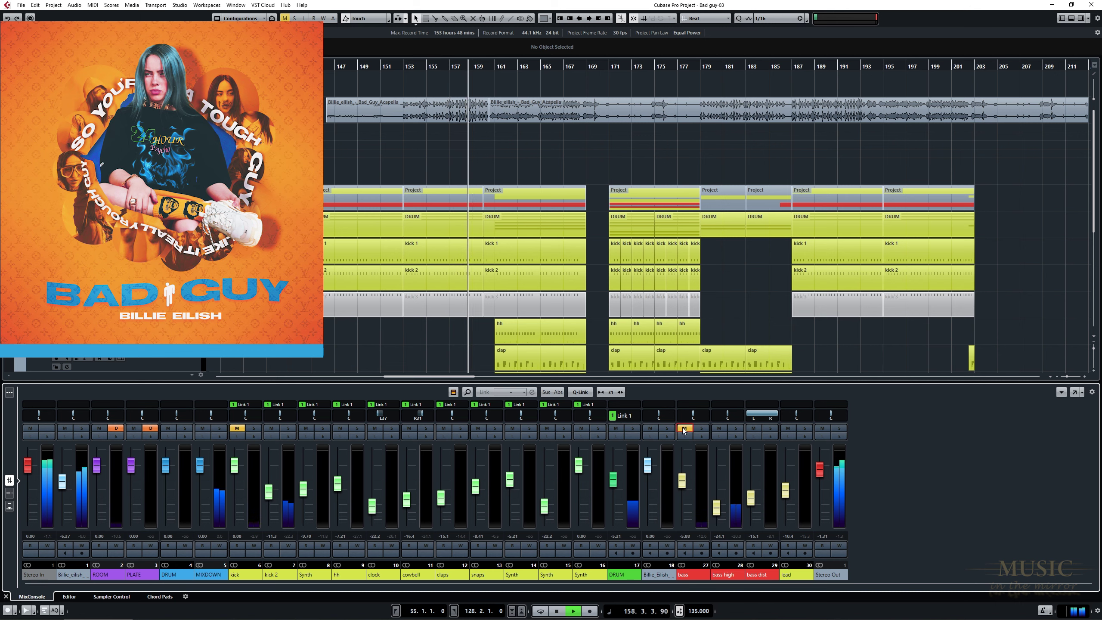
{"action": "left_click", "coordinate": [237, 428]}
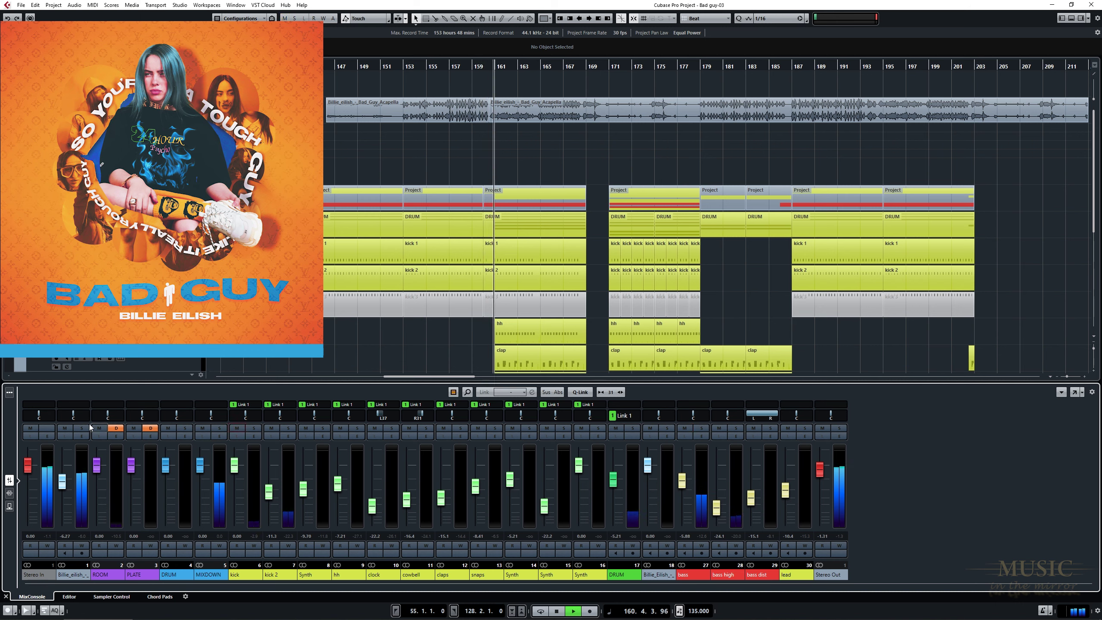
{"action": "left_click", "coordinate": [65, 428]}
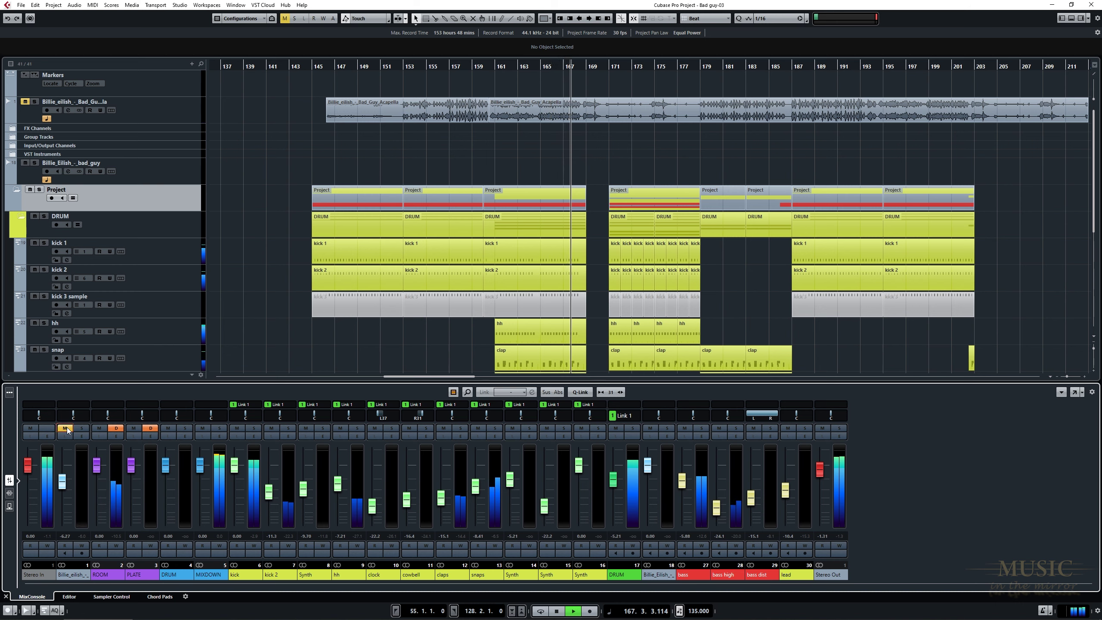
{"action": "left_click", "coordinate": [65, 428]}
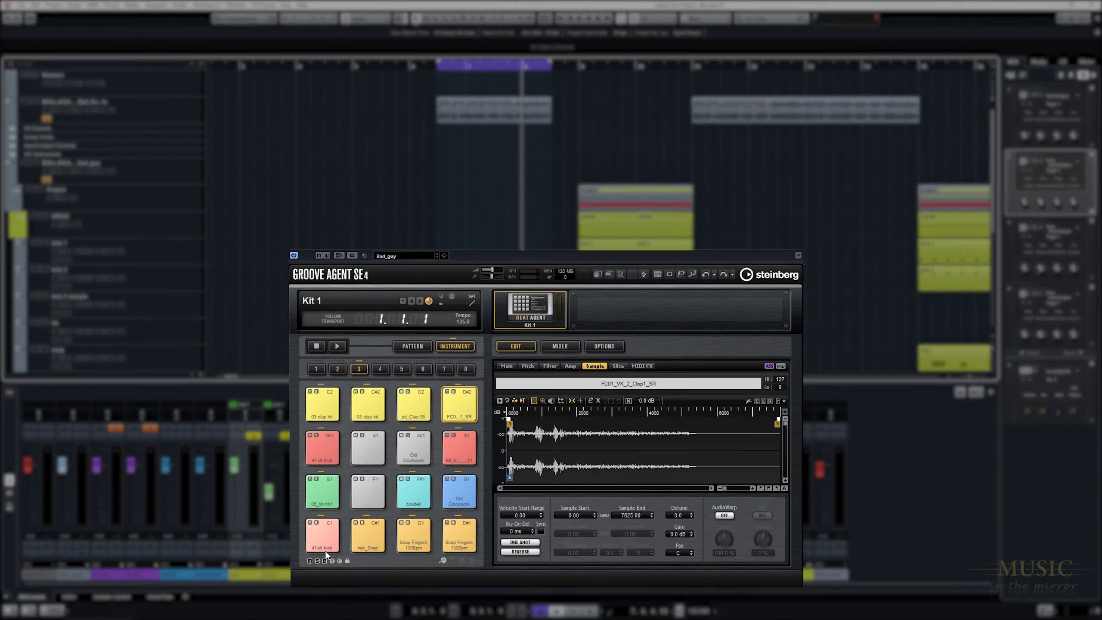
- Audition the Groove Agent kit's kick, hsk_Snap, hi-hat, cowbell, Old Clockwork and clap pads
{"action": "left_click", "coordinate": [324, 542]}
{"action": "left_click", "coordinate": [363, 537]}
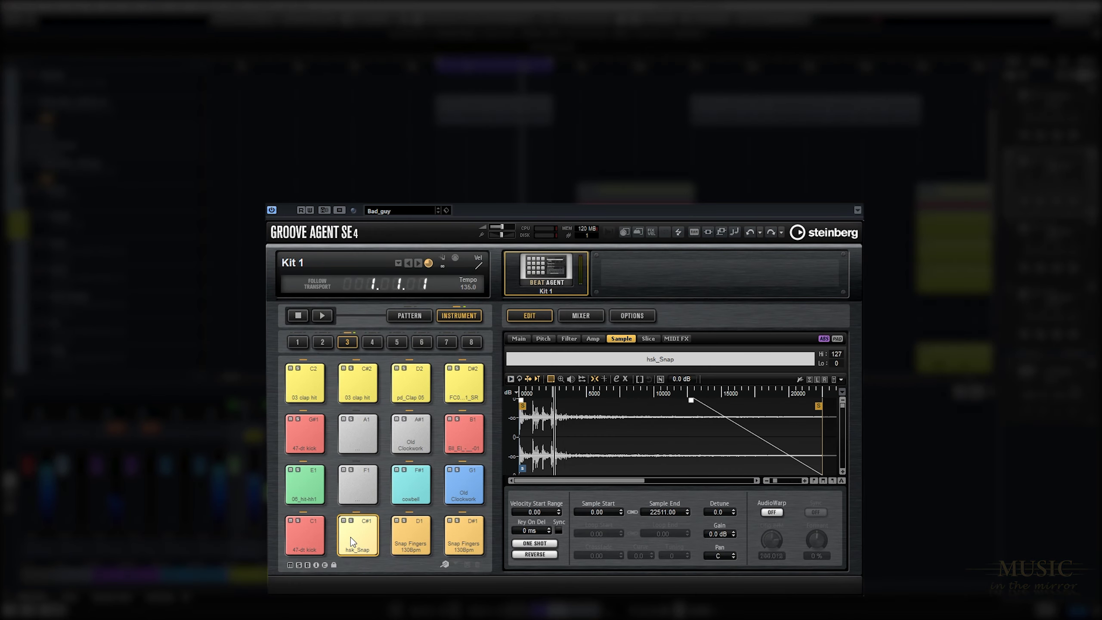
{"action": "left_click", "coordinate": [296, 486]}
{"action": "left_click", "coordinate": [413, 487]}
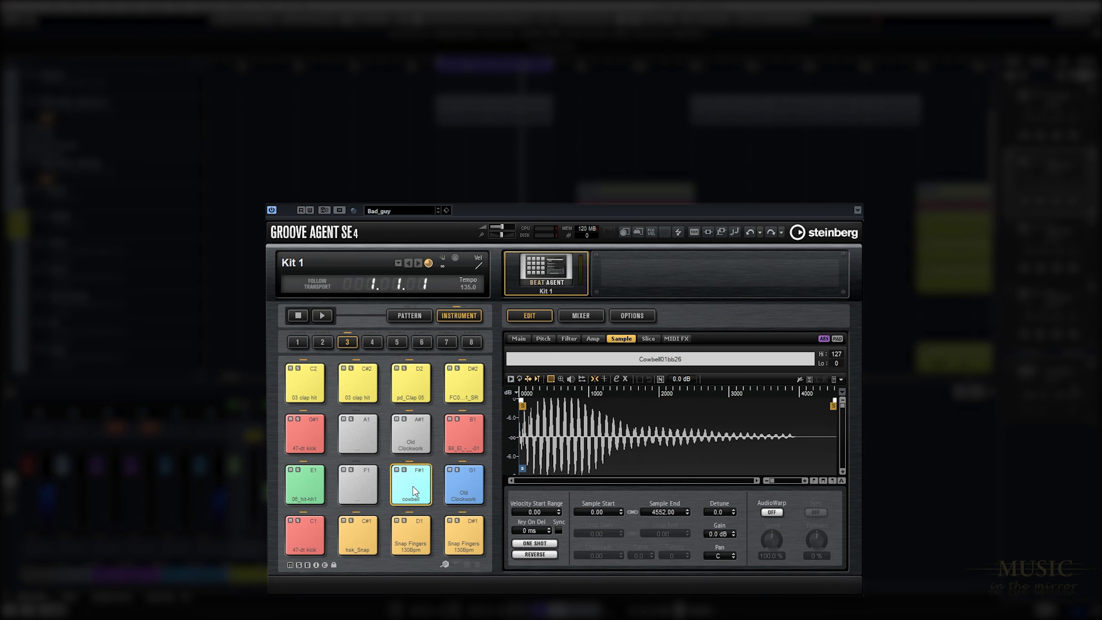
{"action": "left_click", "coordinate": [412, 438]}
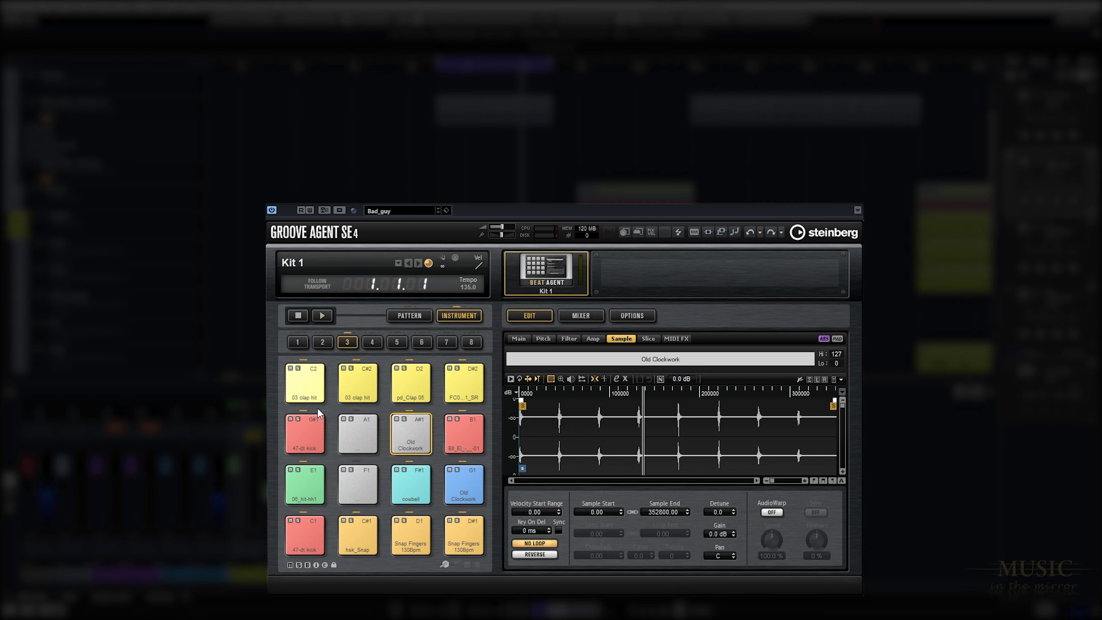
{"action": "left_click", "coordinate": [356, 385]}
{"action": "left_click", "coordinate": [410, 384]}
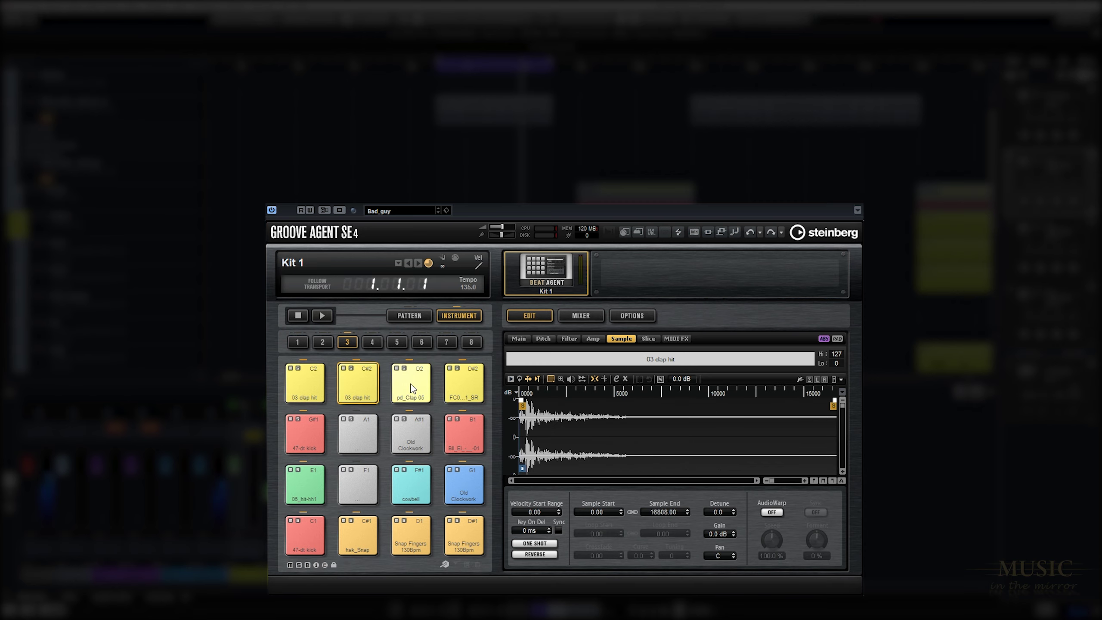
{"action": "left_click", "coordinate": [456, 387]}
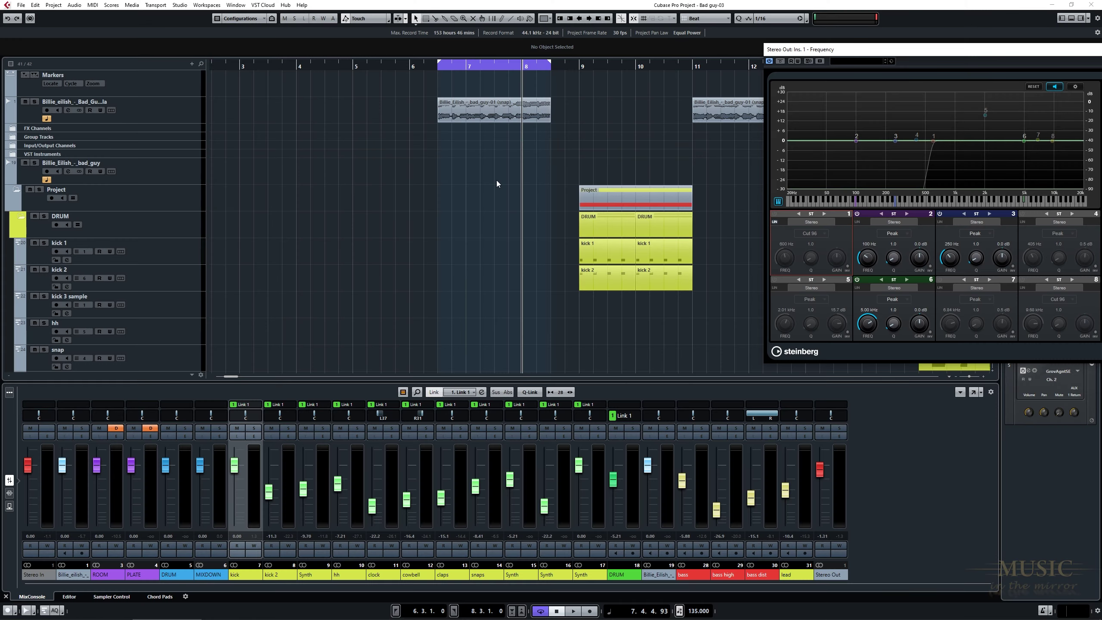
- Play back the original song excerpt and the kick to compare its sound with the 100 Hz notch band
{"action": "key", "text": "space"}
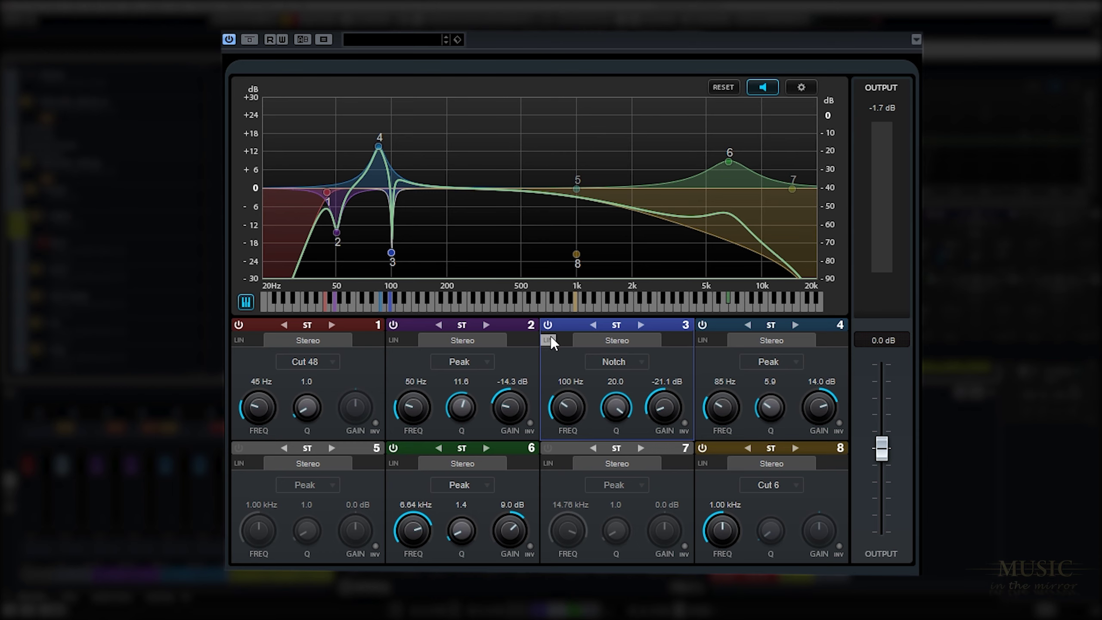
{"action": "key", "text": "space"}
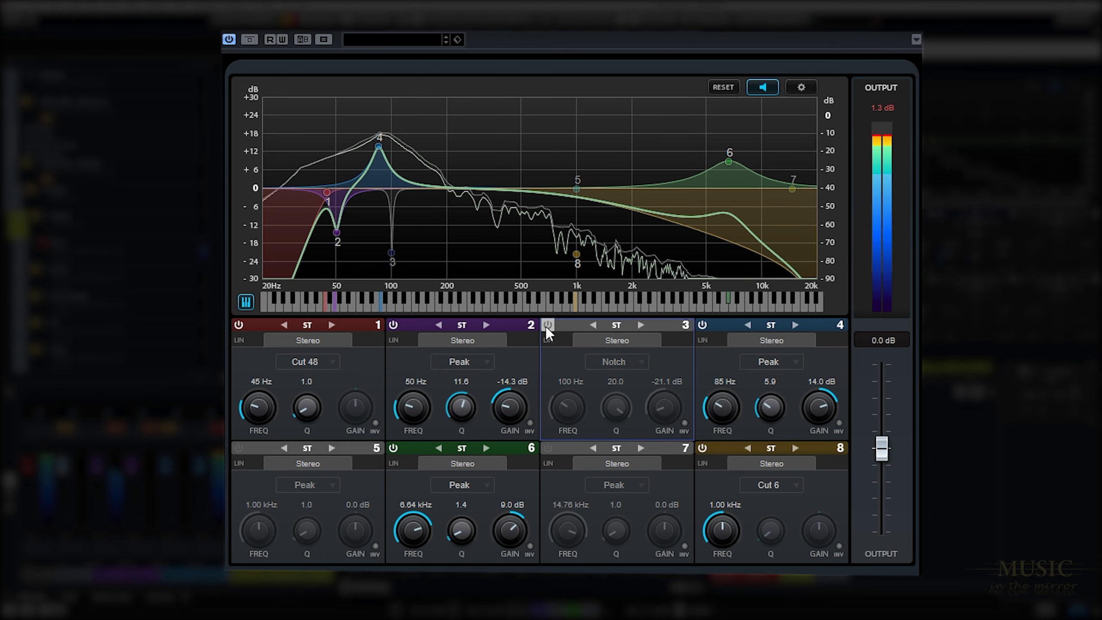
{"action": "key", "text": "space"}
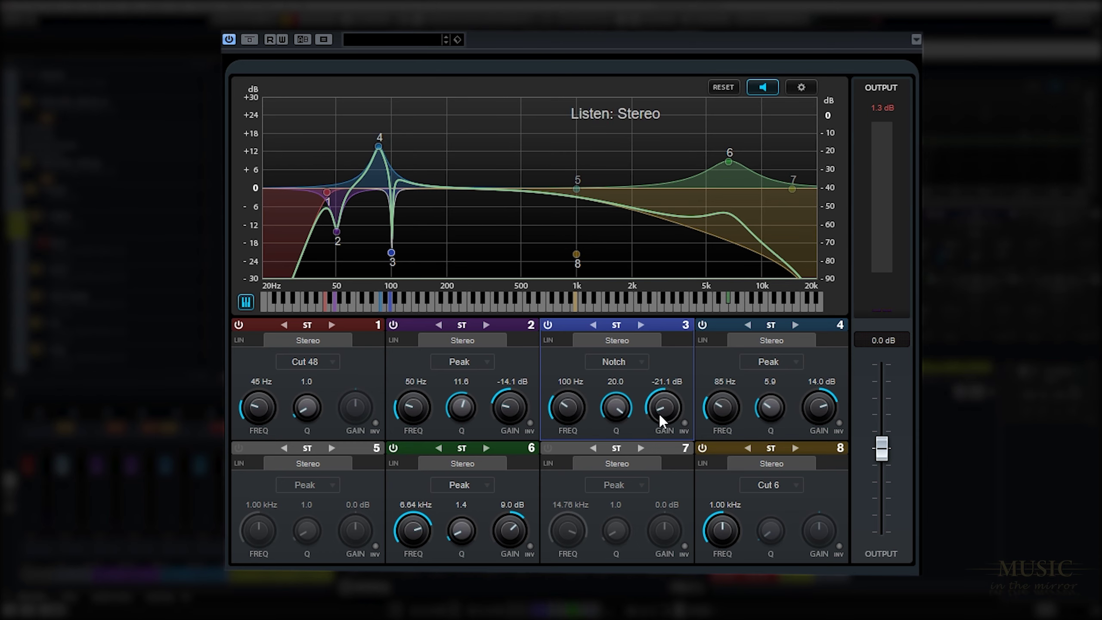
- Try a 10.3 dB gain on the kick EQ's 100 Hz notch, settle on -23.5 dB, and compare with the band bypassed
{"action": "left_click_drag", "start_coordinate": [659, 414], "coordinate": [676, 324]}
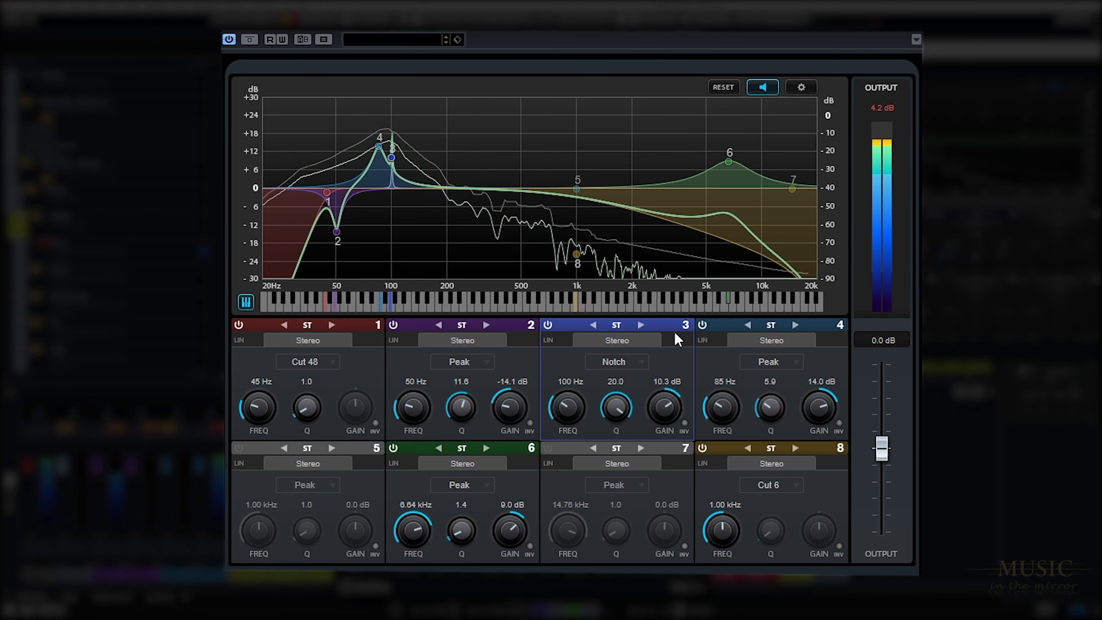
{"action": "left_click_drag", "start_coordinate": [667, 404], "coordinate": [663, 513]}
{"action": "left_click", "coordinate": [548, 329]}
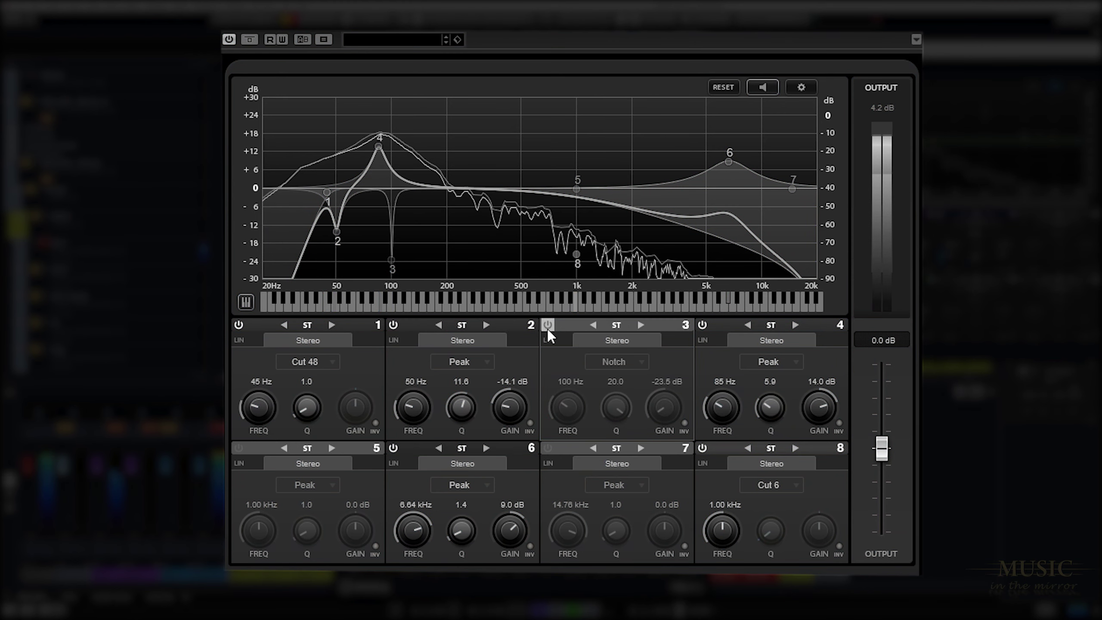
{"action": "left_click", "coordinate": [548, 329]}
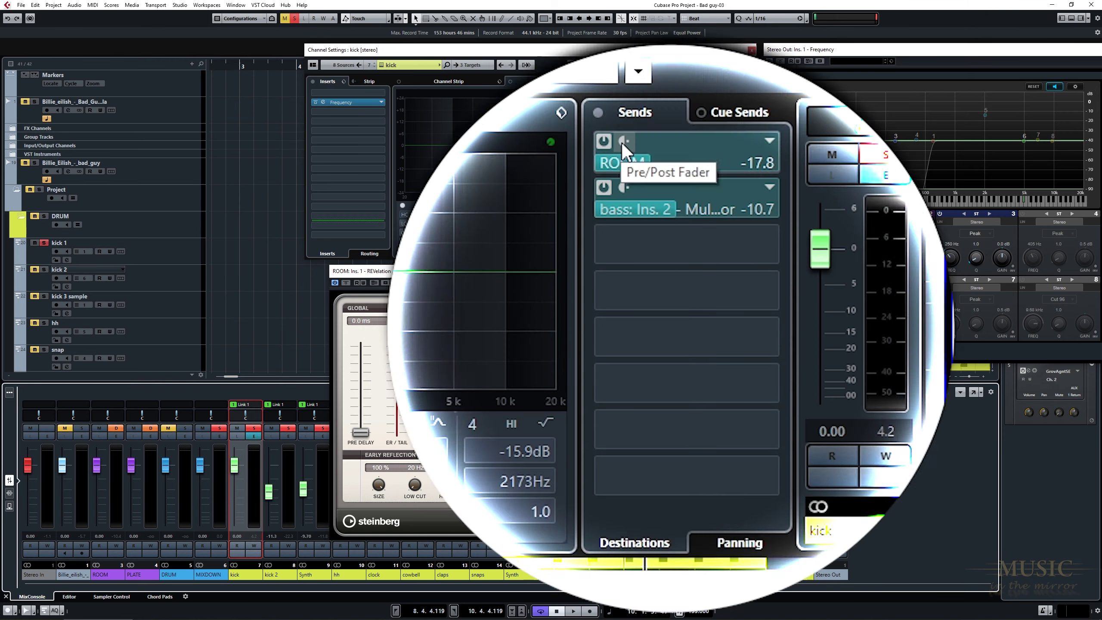
- Isolate the kick's reverb by setting its ROOM send to pre-fader at 0.00 dB and lowering the channel fader fully during playback
{"action": "left_click", "coordinate": [686, 161], "text": "ctrl"}
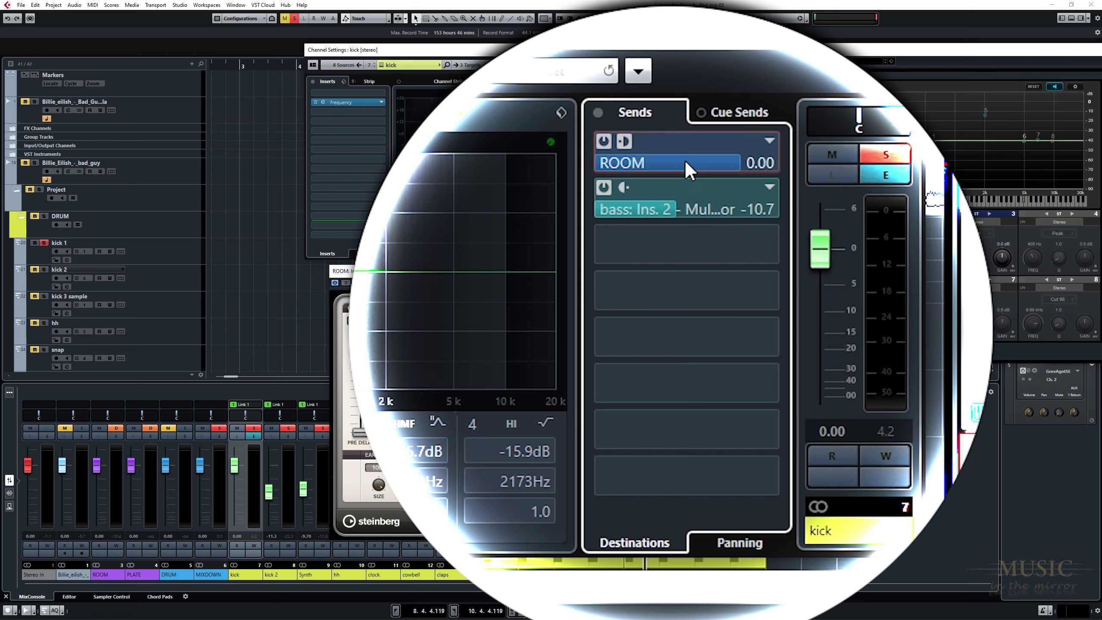
{"action": "left_click_drag", "start_coordinate": [828, 246], "coordinate": [814, 406]}
{"action": "key", "text": "space"}
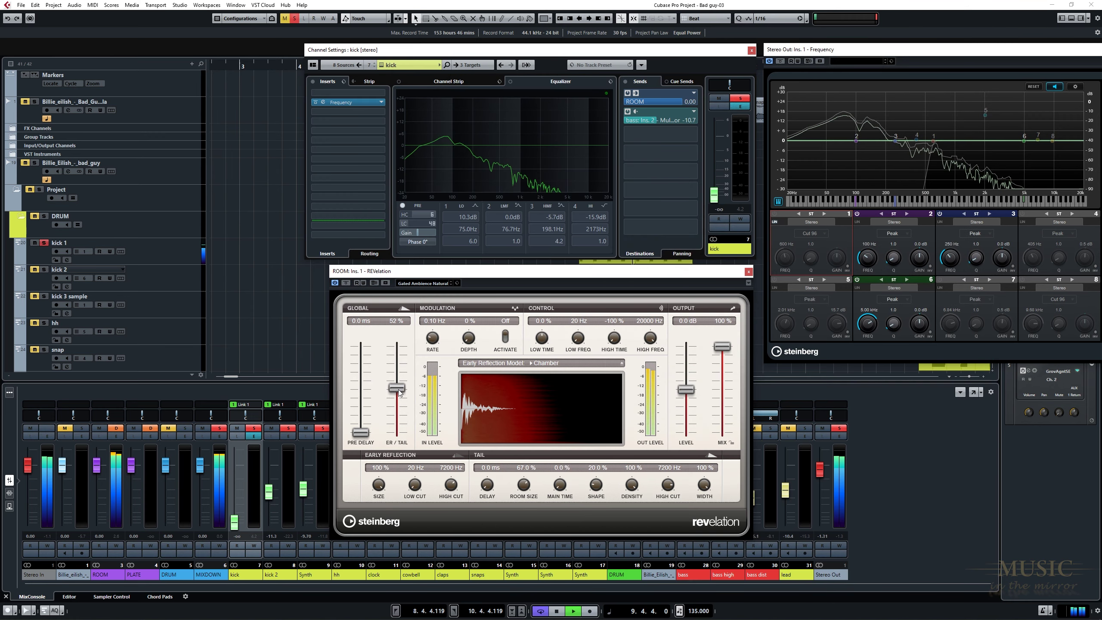
- Set the REVelation reverb's ER/Tail balance to 100 % and its tail room size to 70 %
{"action": "left_click_drag", "start_coordinate": [398, 397], "coordinate": [396, 347]}
{"action": "mouse_move", "coordinate": [525, 485]}
{"action": "left_mouse_down"}
{"action": "mouse_move", "coordinate": [526, 504]}
{"action": "mouse_move", "coordinate": [526, 469]}
{"action": "left_mouse_up"}
{"action": "double_click", "coordinate": [526, 469]}
{"action": "type", "text": "70"}
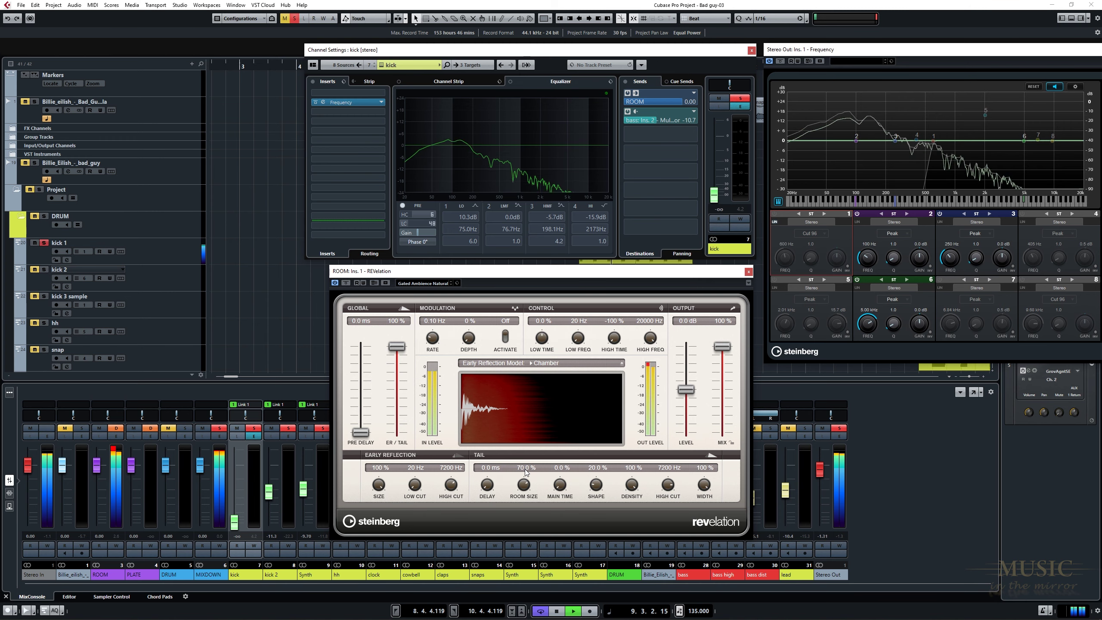
{"action": "key", "text": "Return"}
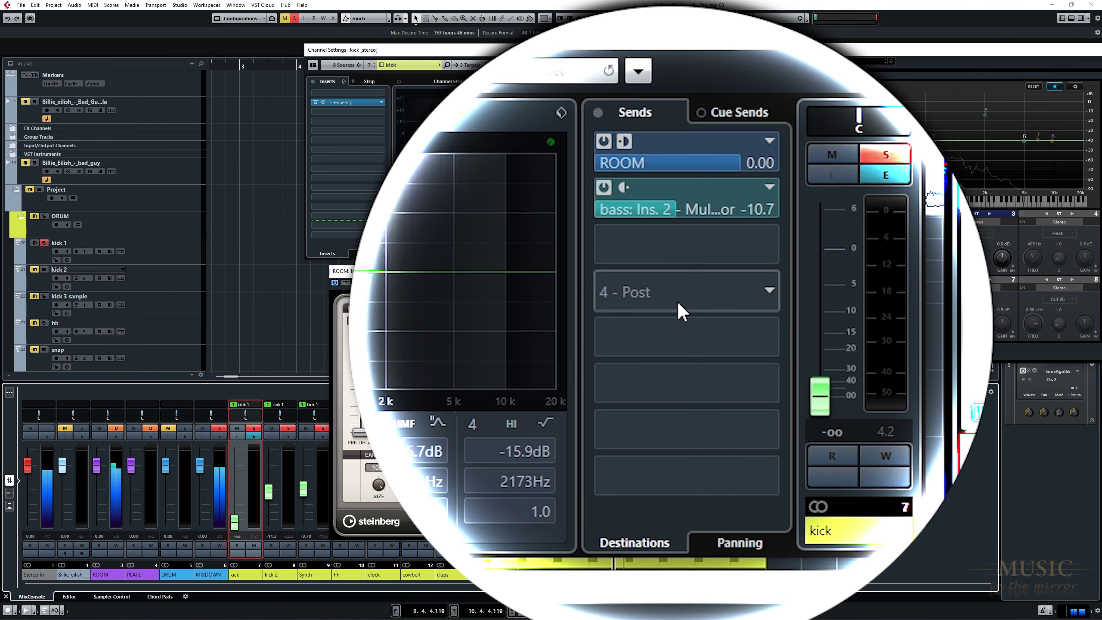
- Restore the kick fader to 0.00 dB and the ROOM send to post-fader at -12.7 dB, then close the reverb window
{"action": "left_click", "coordinate": [620, 141]}
{"action": "left_click", "coordinate": [620, 141]}
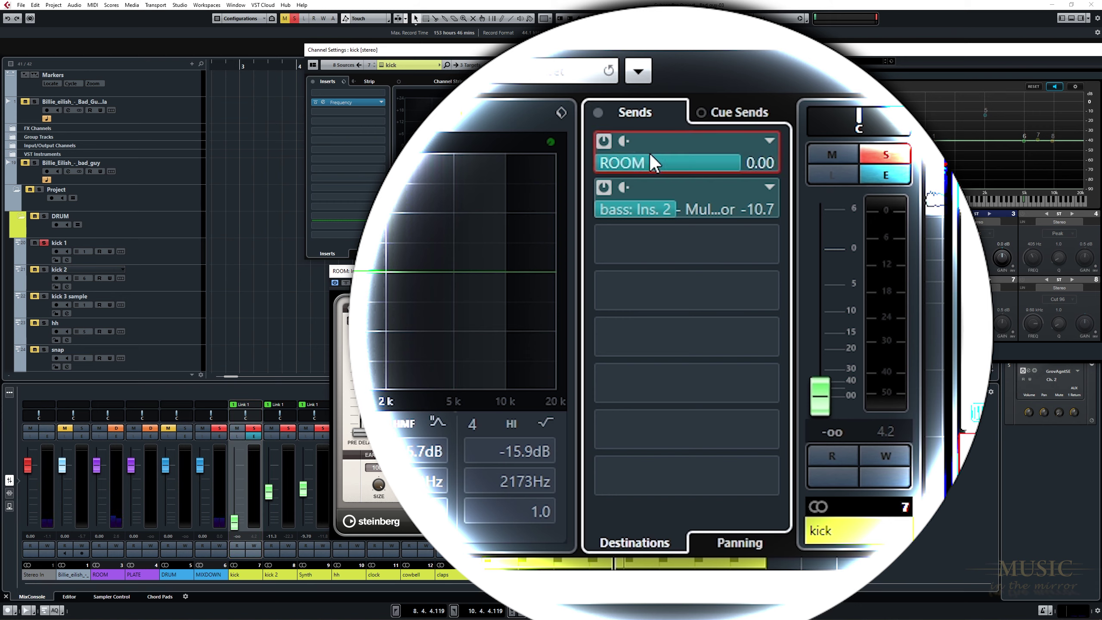
{"action": "left_click", "coordinate": [828, 399], "text": "ctrl"}
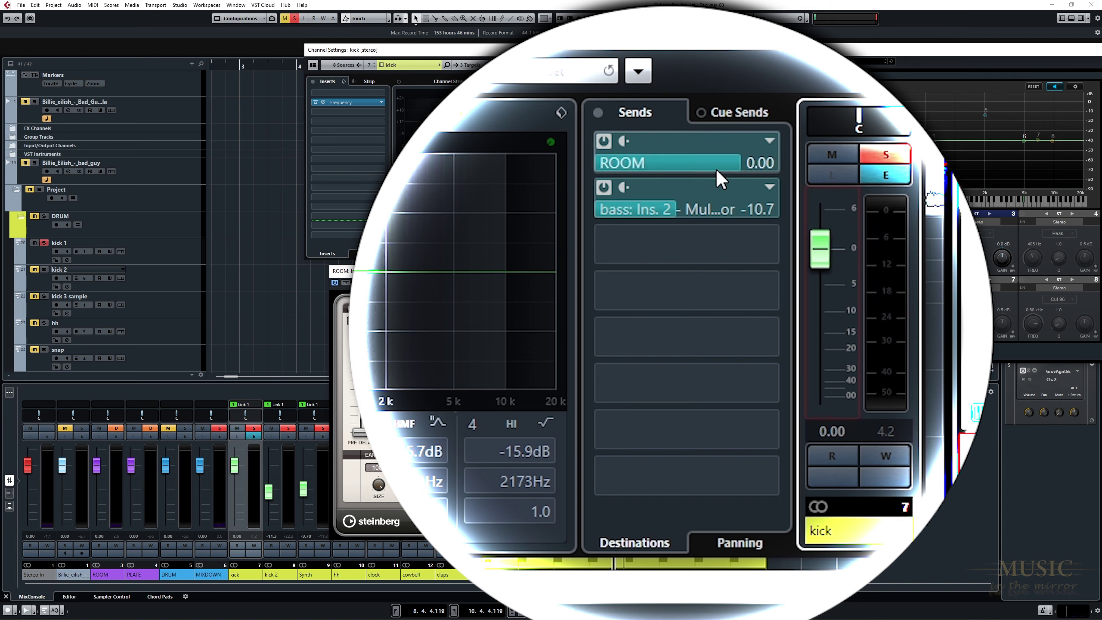
{"action": "left_click_drag", "start_coordinate": [700, 164], "coordinate": [645, 165]}
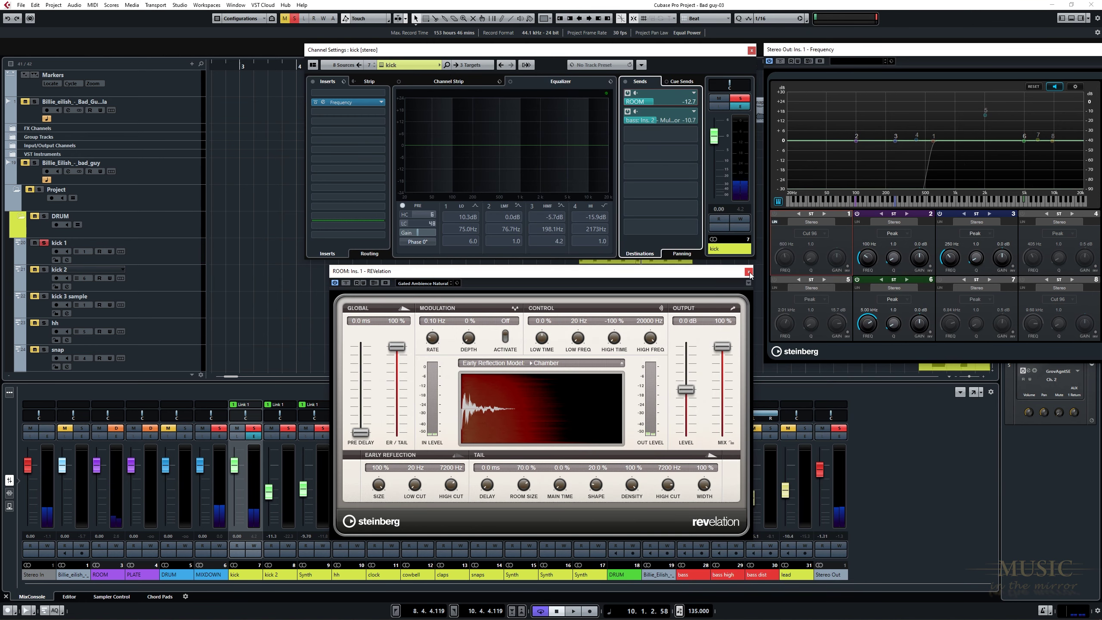
{"action": "left_click", "coordinate": [750, 272]}
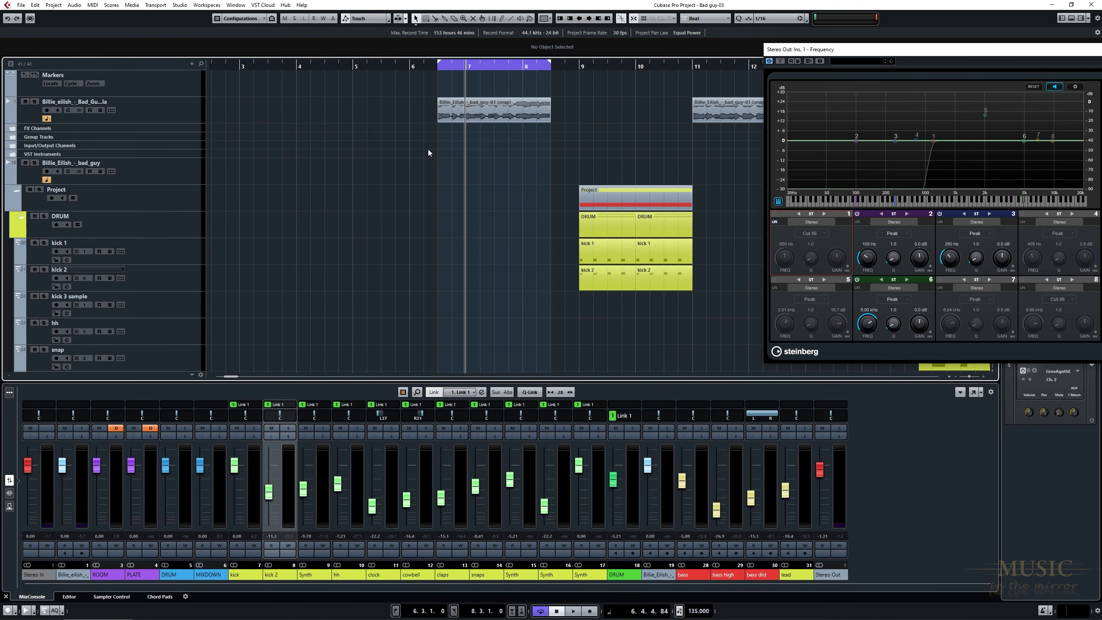
- Play the original song excerpt from the loop start with the Stereo Out's 600 Hz low cut switched on and off
{"action": "key", "text": "KP_1"}
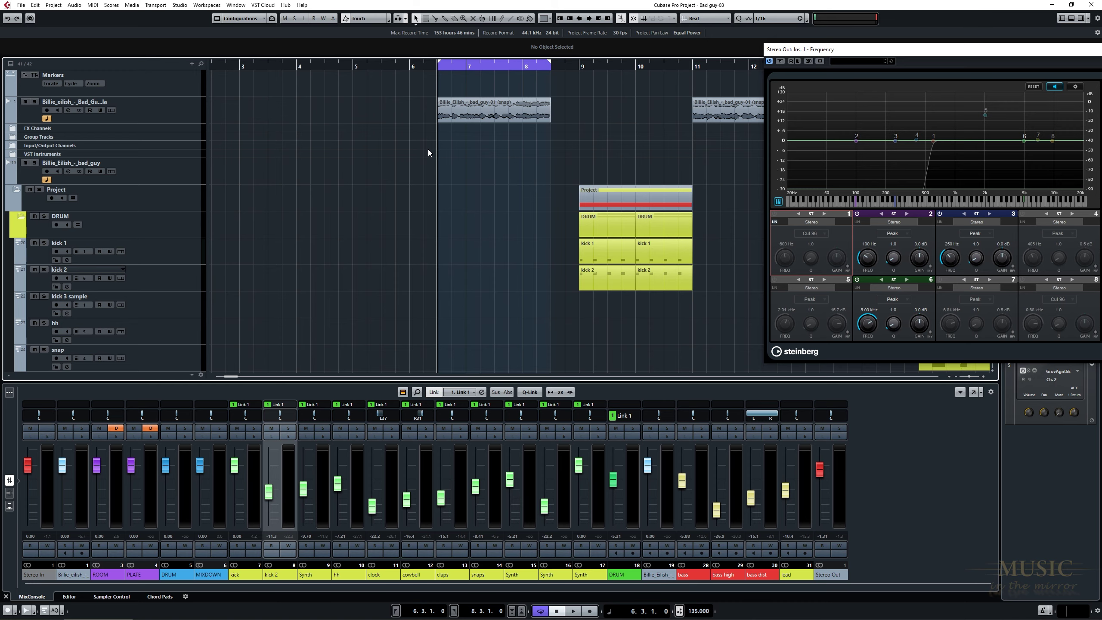
{"action": "key", "text": "space"}
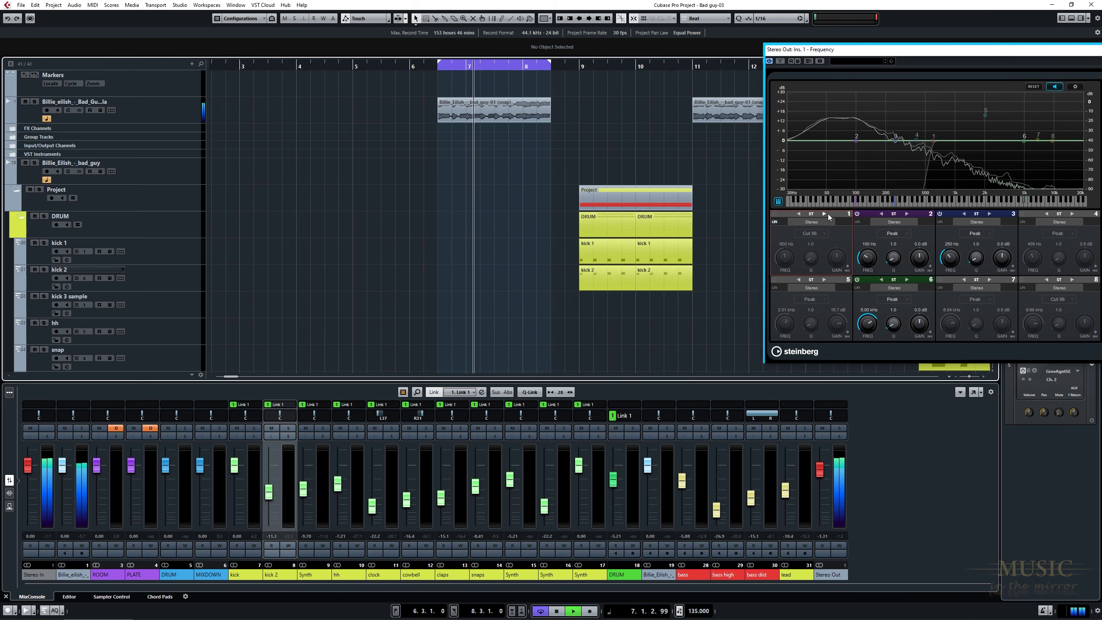
{"action": "left_click", "coordinate": [776, 214]}
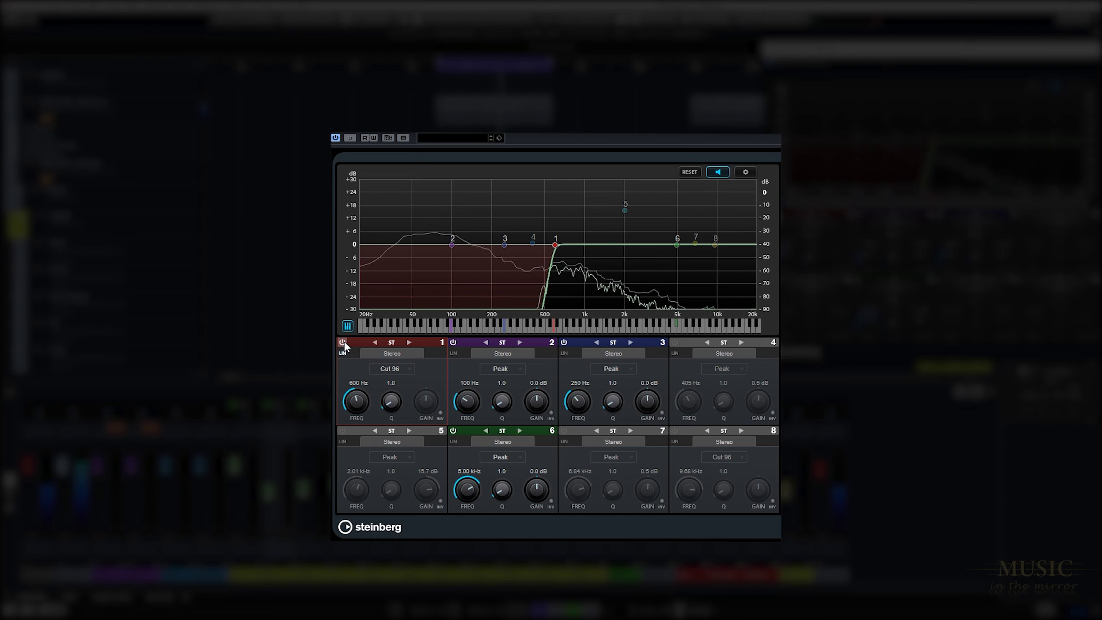
{"action": "left_click", "coordinate": [342, 343]}
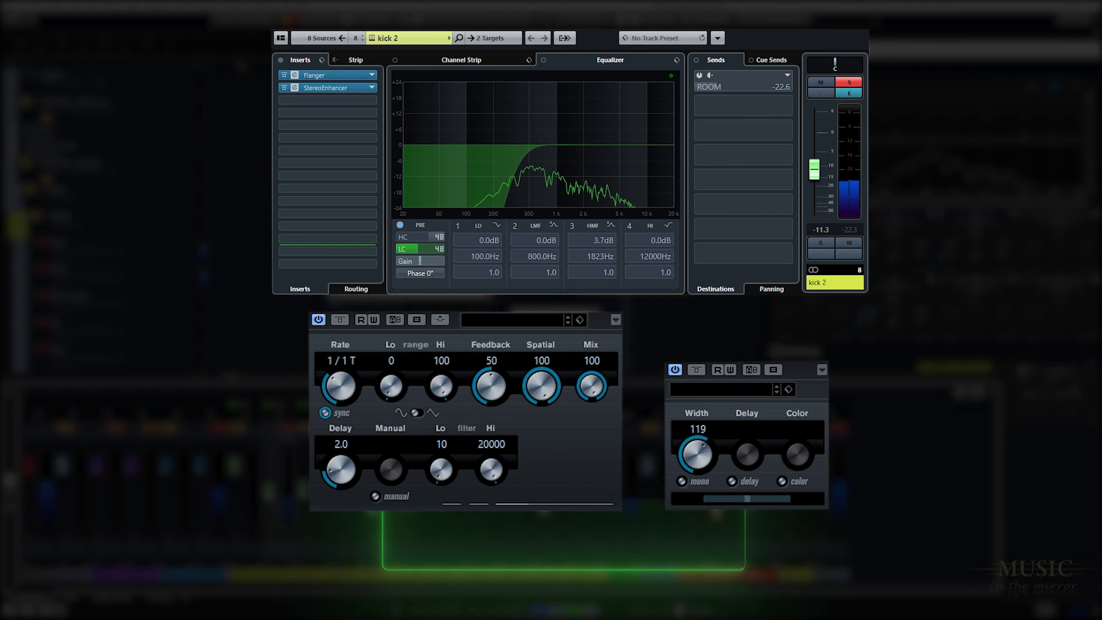
- Compare kick 2 with its Flanger and StereoEnhancer inserts bypassed and active, and raise its channel fader slightly
{"action": "left_click", "coordinate": [283, 61]}
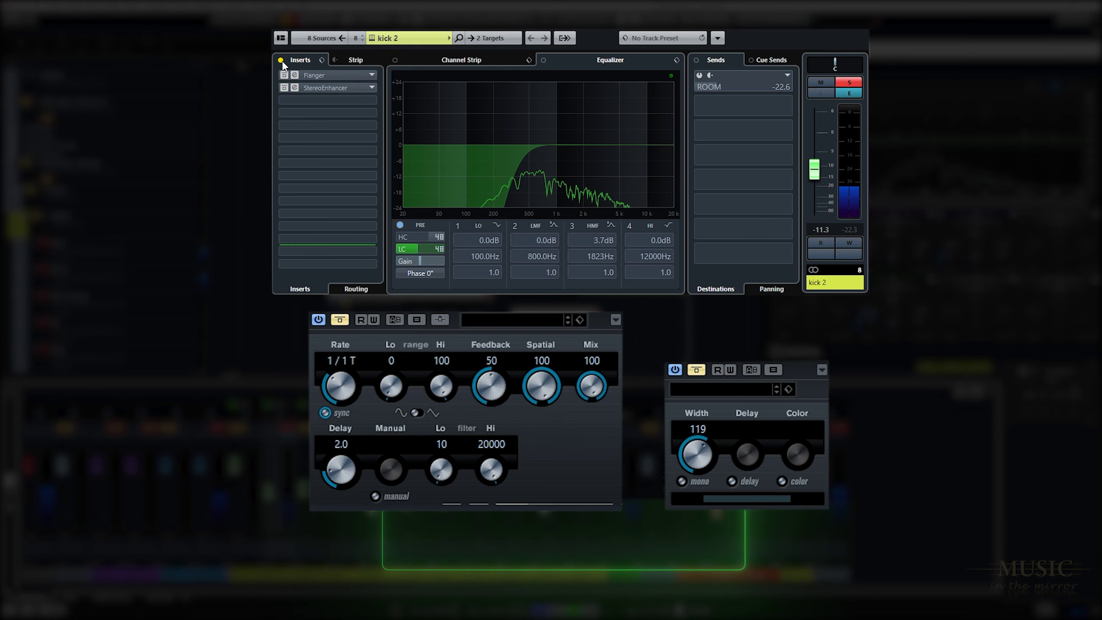
{"action": "left_click", "coordinate": [282, 61]}
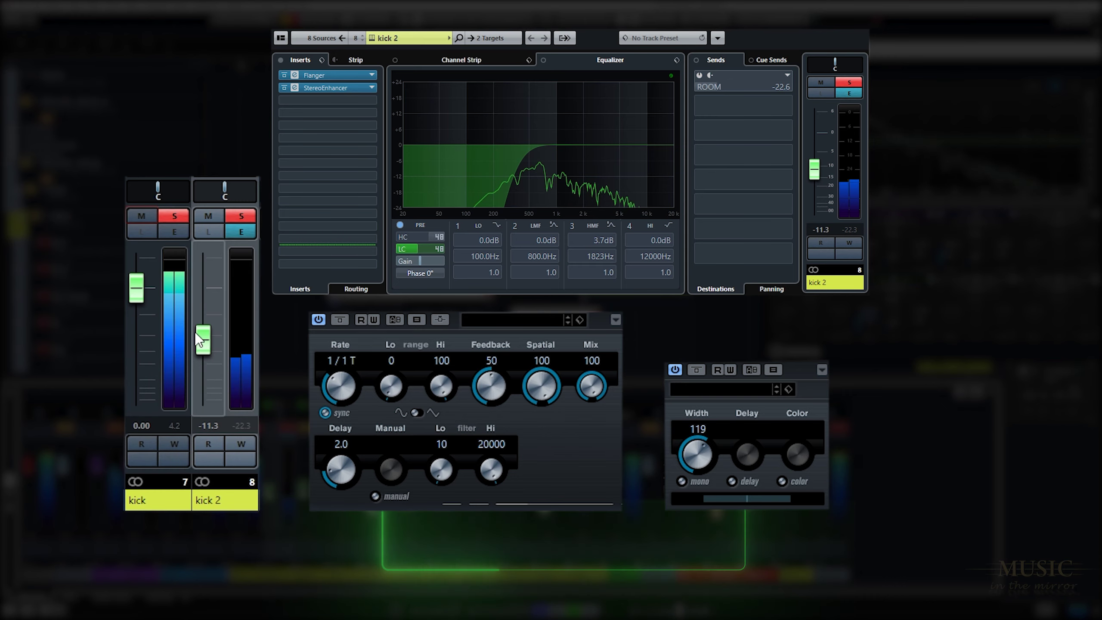
{"action": "mouse_move", "coordinate": [206, 344]}
{"action": "left_mouse_down"}
{"action": "mouse_move", "coordinate": [206, 409]}
{"action": "mouse_move", "coordinate": [224, 343]}
{"action": "mouse_move", "coordinate": [209, 338]}
{"action": "left_mouse_up"}
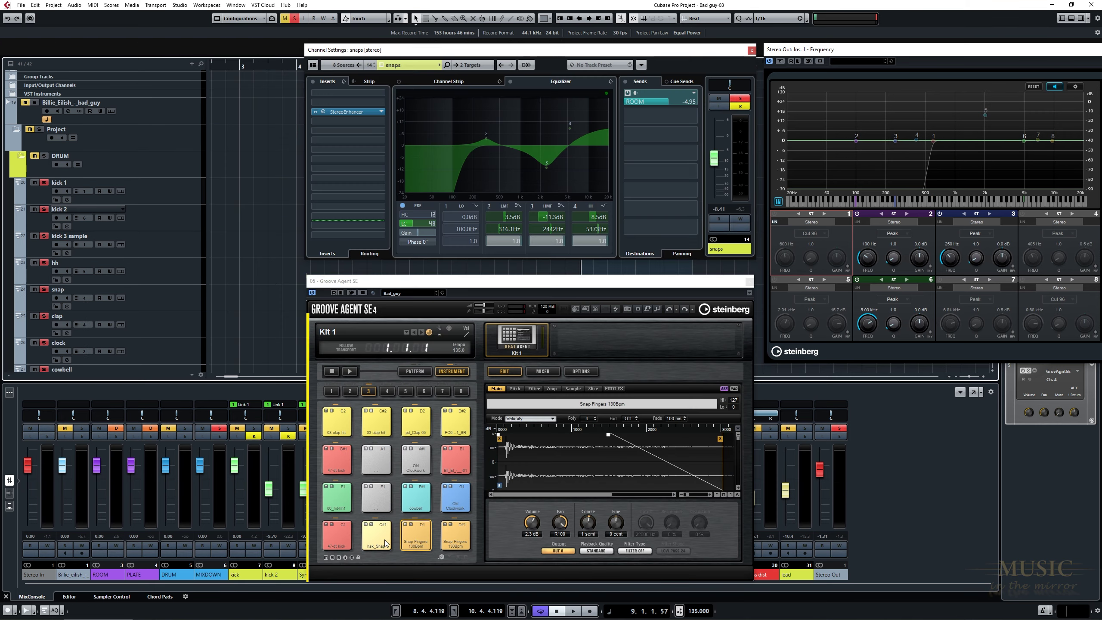
- Audition the hsk_Snap pad and both Snap Fingers 130Bpm pads in Groove Agent with their main settings displayed
{"action": "left_click", "coordinate": [385, 541]}
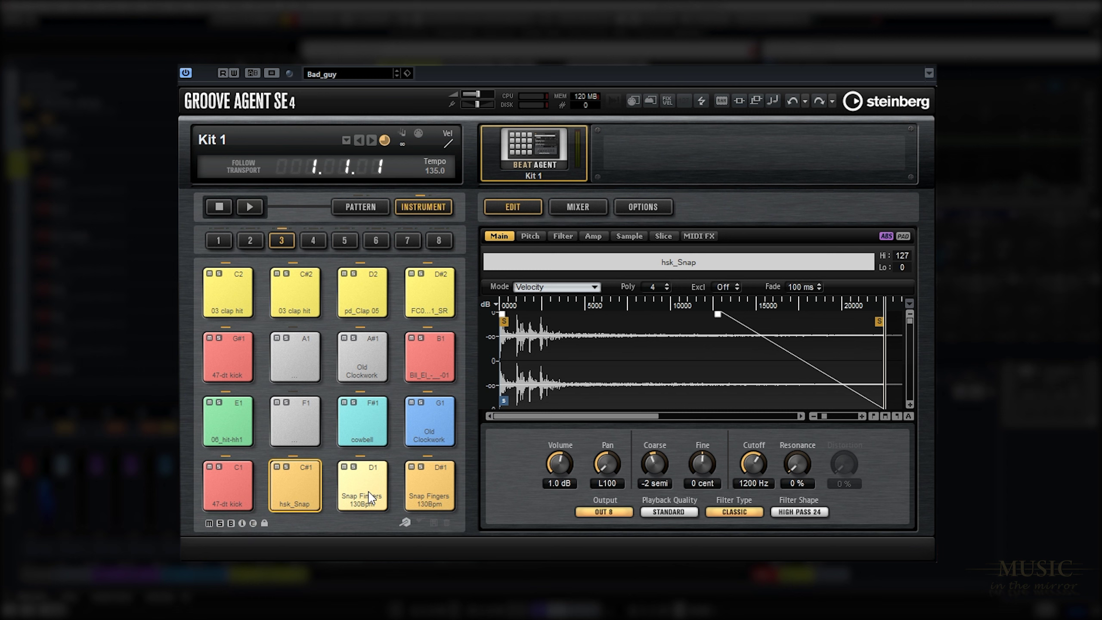
{"action": "left_click", "coordinate": [420, 540]}
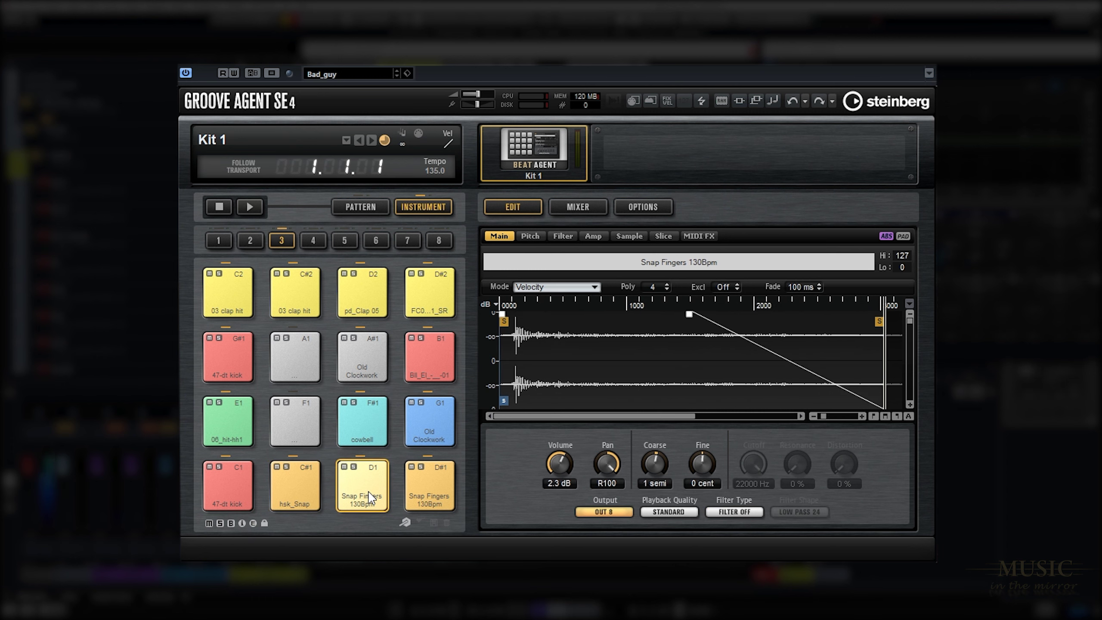
{"action": "left_click", "coordinate": [423, 495]}
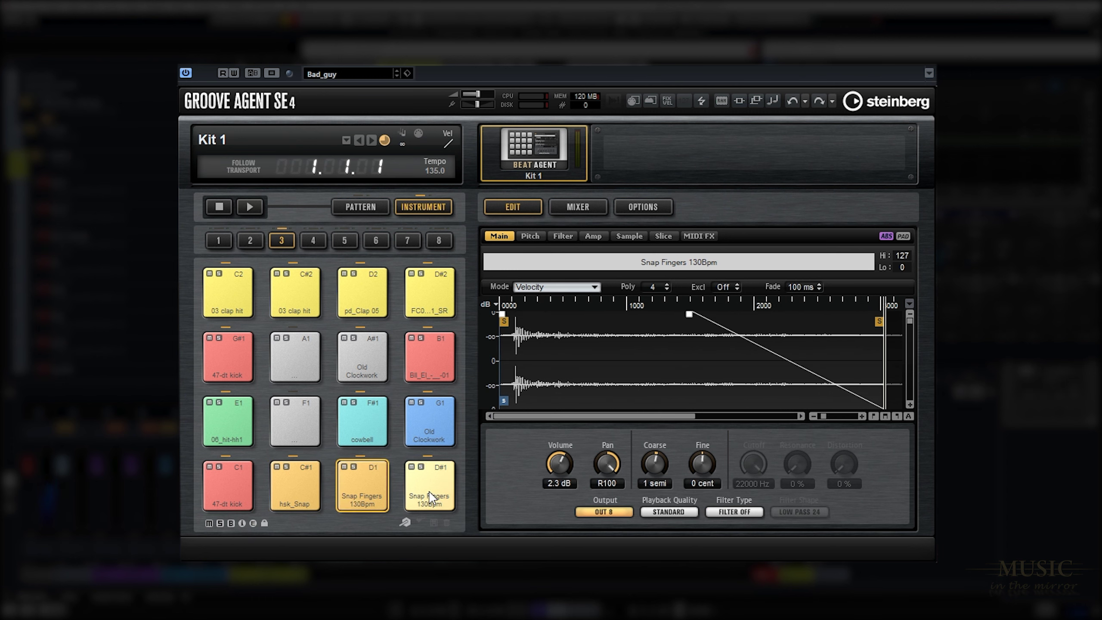
- Audition the two Snap Fingers 130Bpm pads and the hsk_Snap pad again, comparing their main settings
{"action": "left_click", "coordinate": [430, 498]}
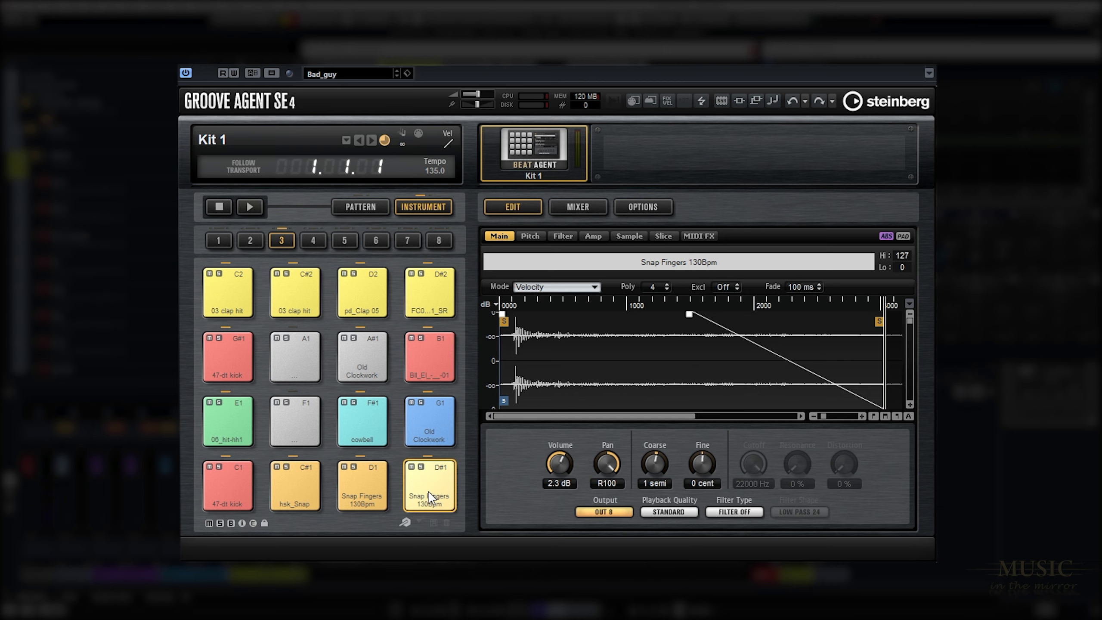
{"action": "left_click", "coordinate": [377, 493]}
{"action": "left_click", "coordinate": [306, 492]}
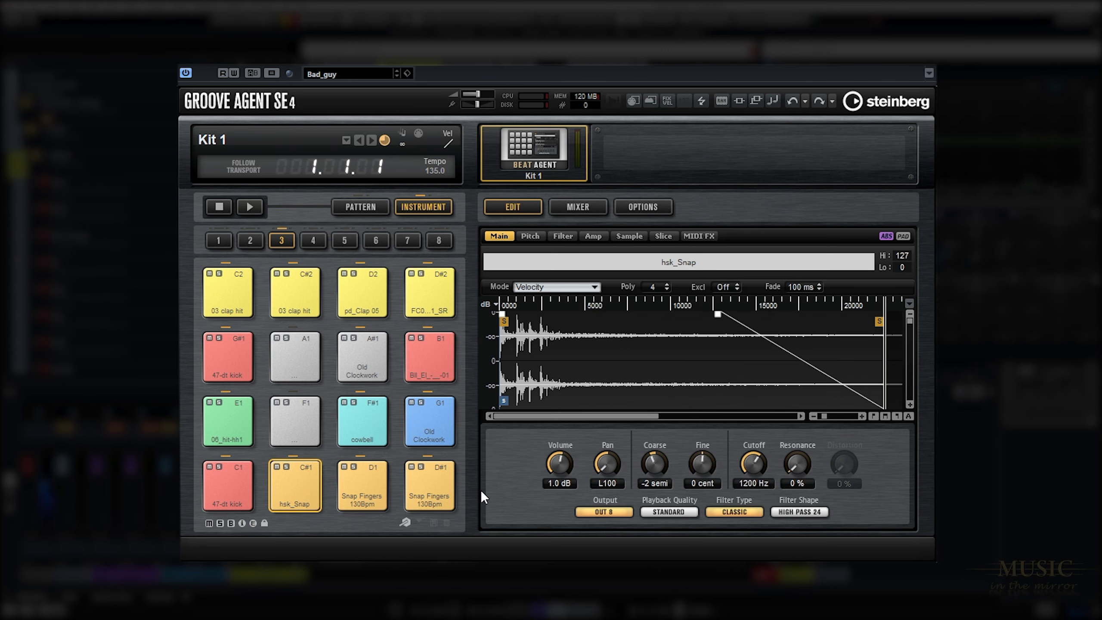
{"action": "left_click", "coordinate": [373, 500]}
{"action": "left_click", "coordinate": [309, 495]}
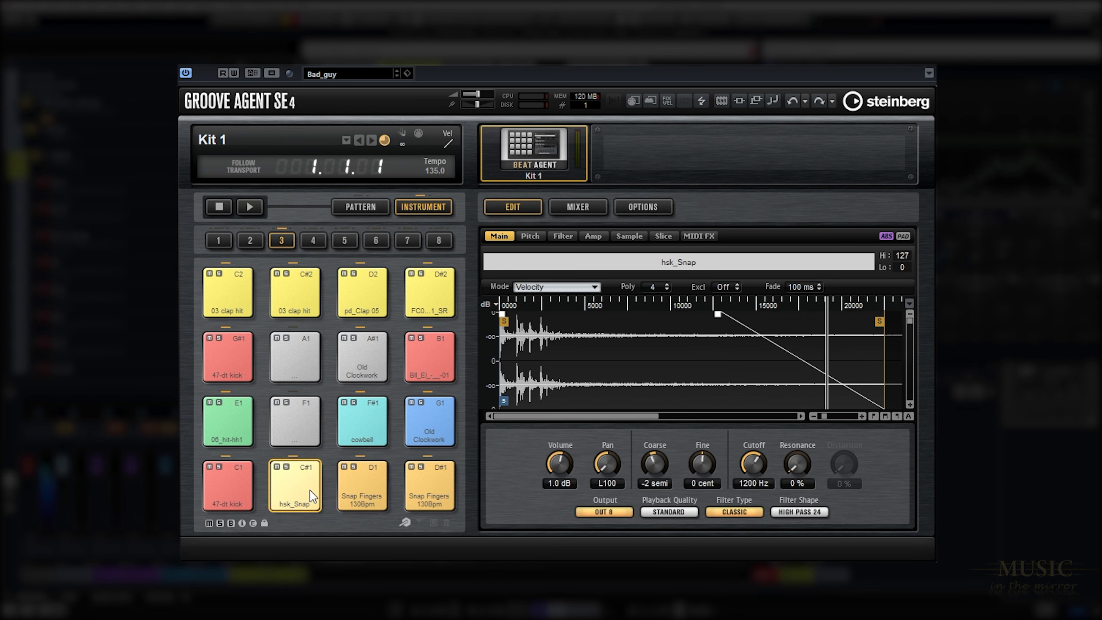
- Set the hsk_Snap pad's random pitch amount to 47.50 % and audition the pad
{"action": "left_click", "coordinate": [528, 235]}
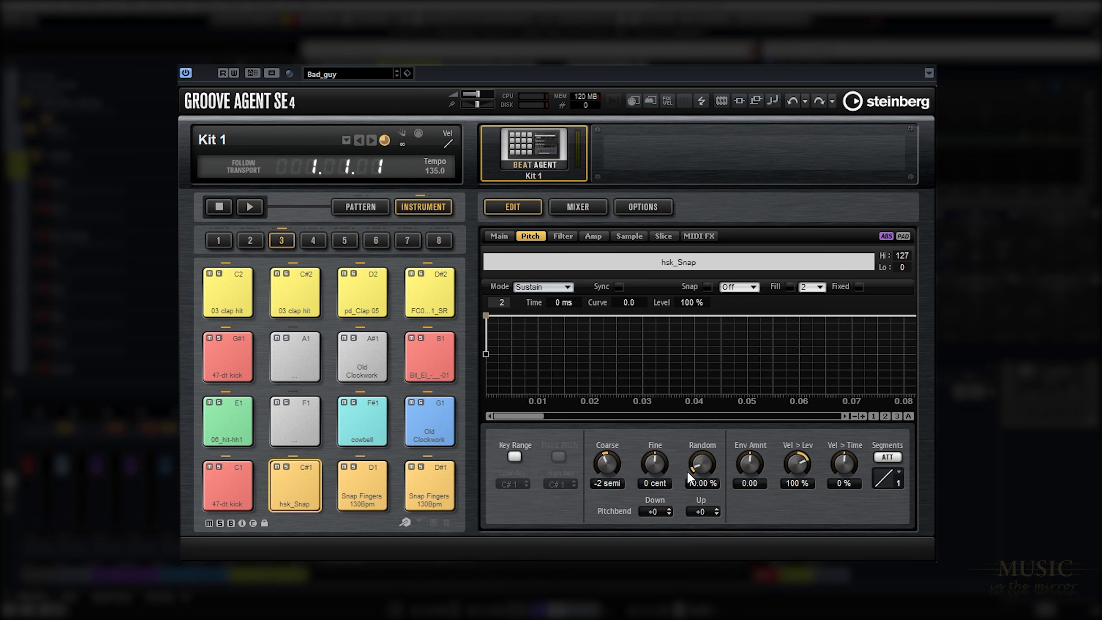
{"action": "left_click_drag", "start_coordinate": [703, 469], "coordinate": [704, 440]}
{"action": "left_click", "coordinate": [292, 493]}
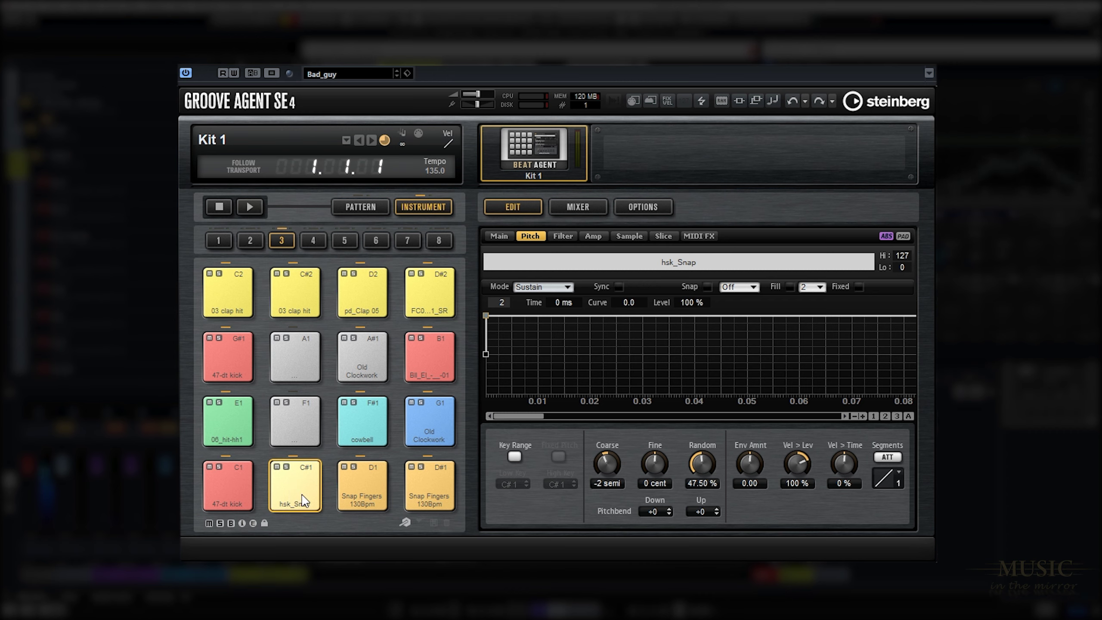
- Reset the D#1 pad and fill it with a copy of the D1 Snap Fingers 130Bpm pad
{"action": "left_click", "coordinate": [429, 489]}
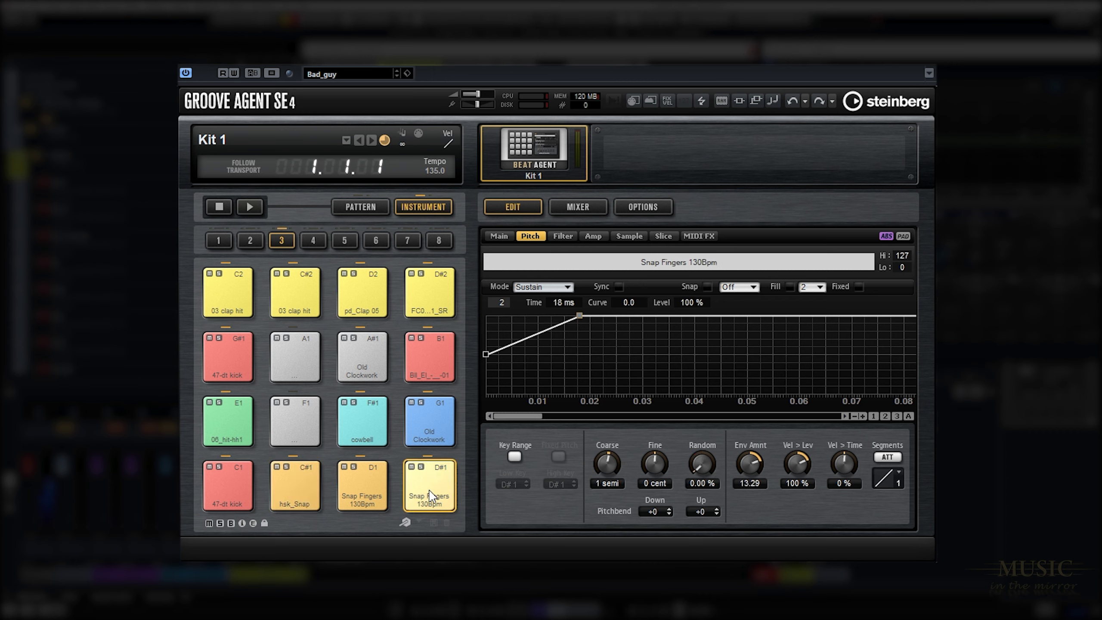
{"action": "right_click", "coordinate": [429, 490]}
{"action": "left_click", "coordinate": [463, 447]}
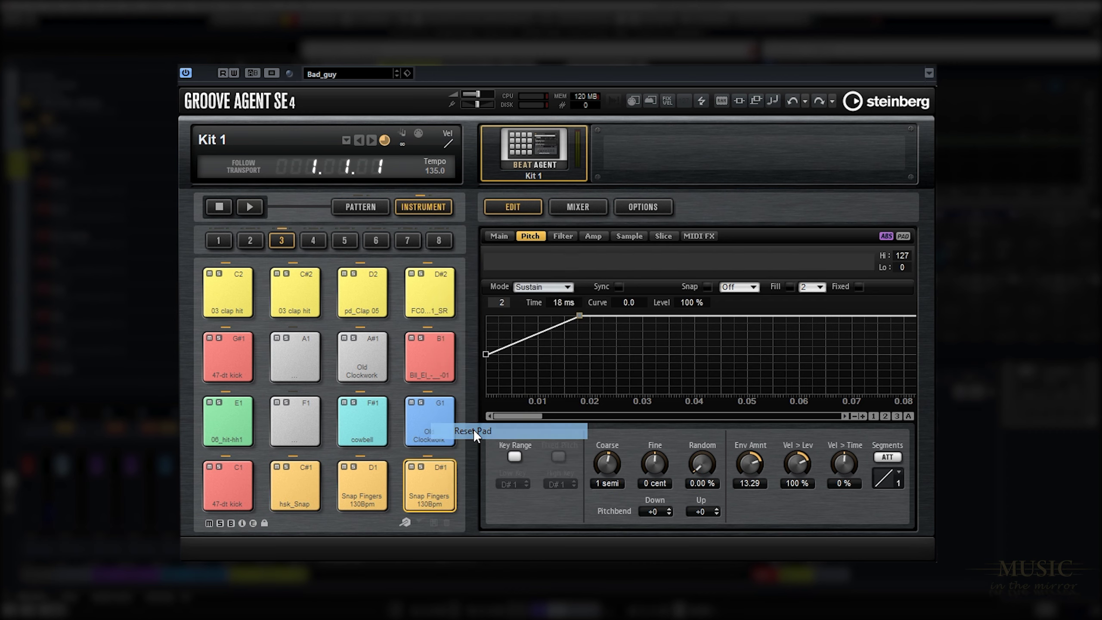
{"action": "left_click", "coordinate": [364, 493]}
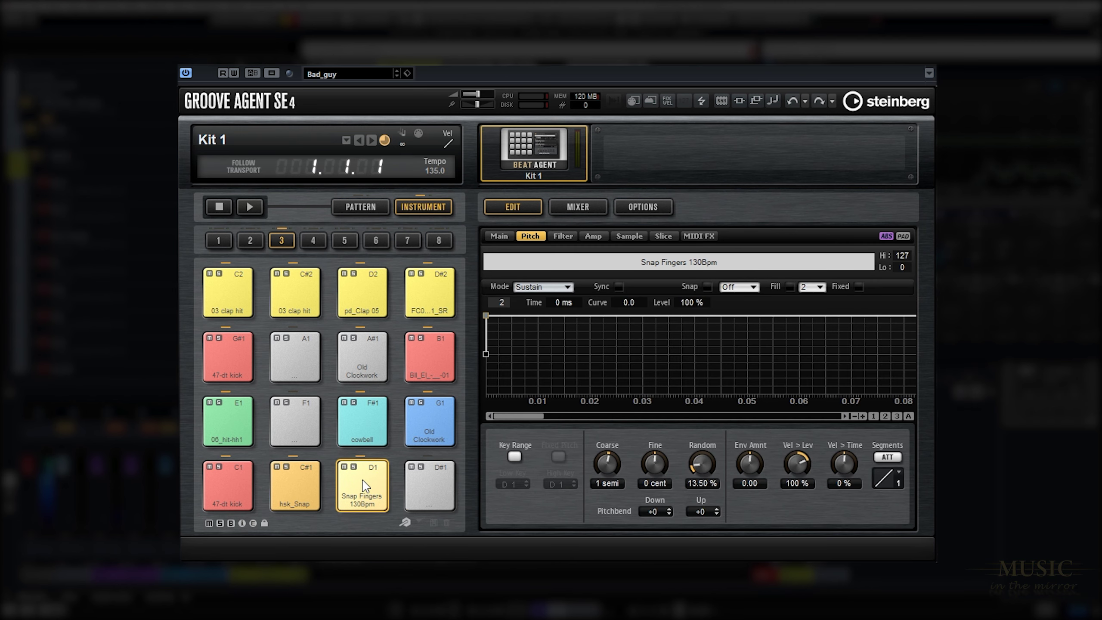
{"action": "left_click_drag", "start_coordinate": [364, 487], "coordinate": [417, 489]}
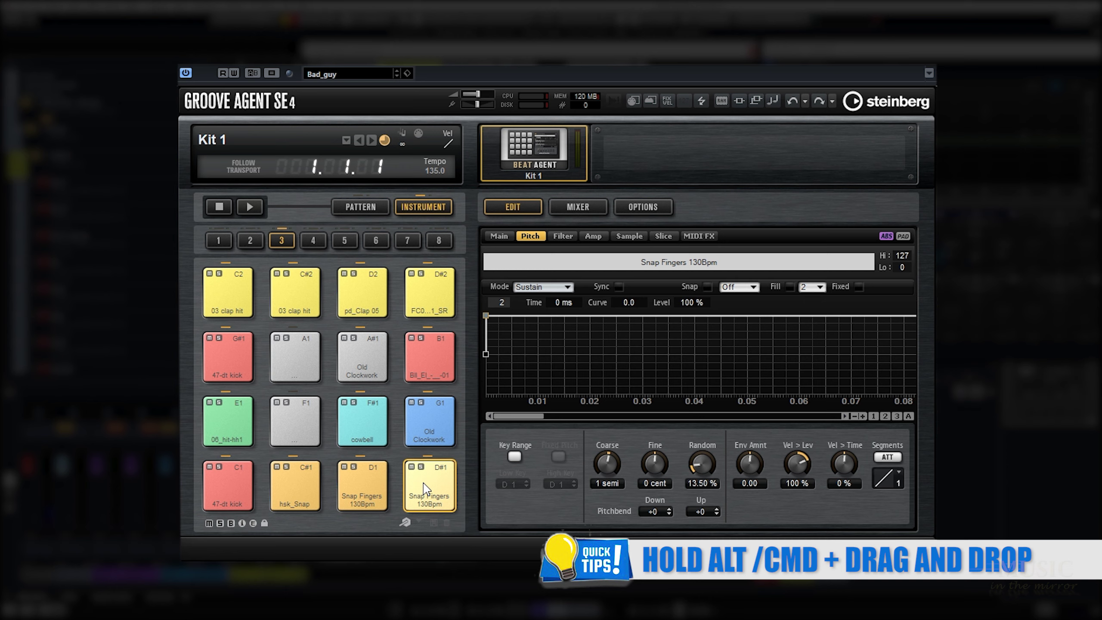
- Activate Rudiments on the D#1 pad with the Ruff type and a time of about 43.2 ms
{"action": "left_click", "coordinate": [704, 236]}
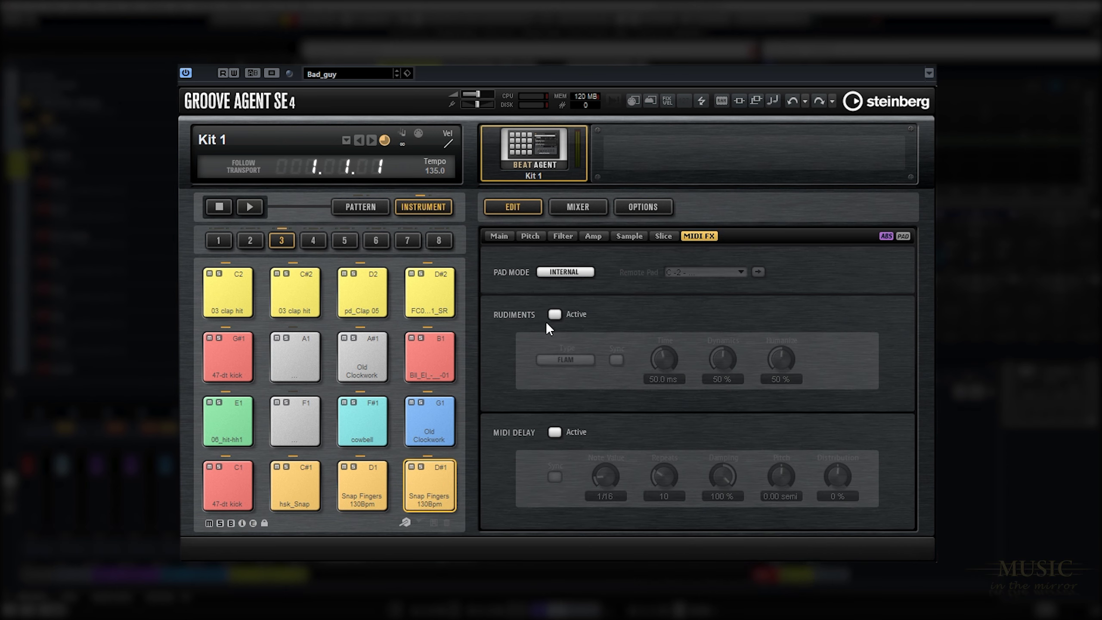
{"action": "left_click", "coordinate": [557, 316]}
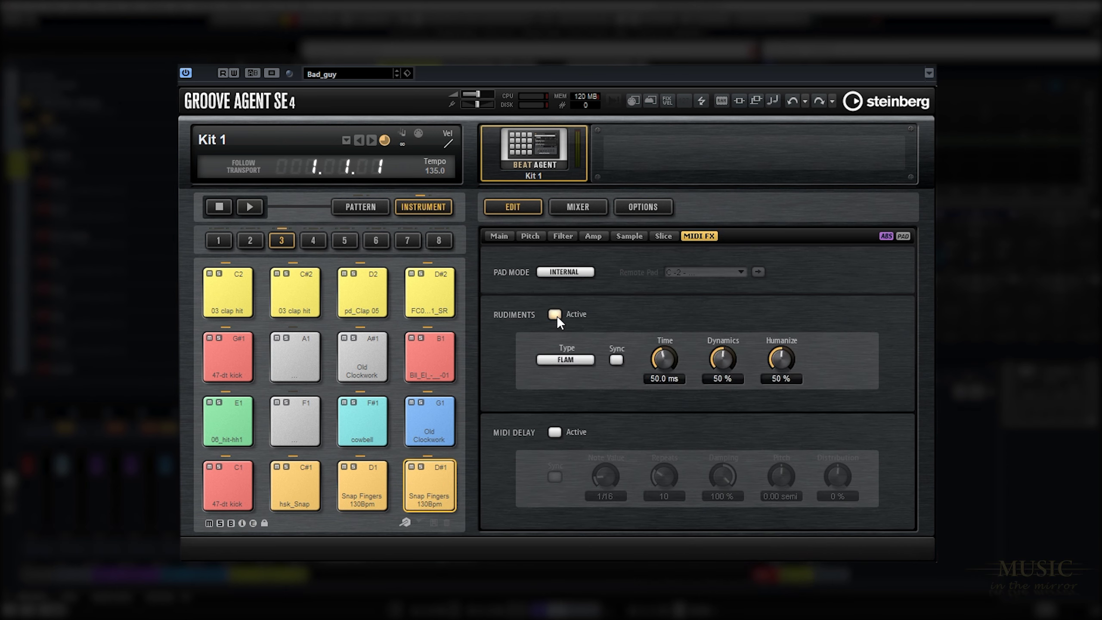
{"action": "left_click", "coordinate": [580, 362]}
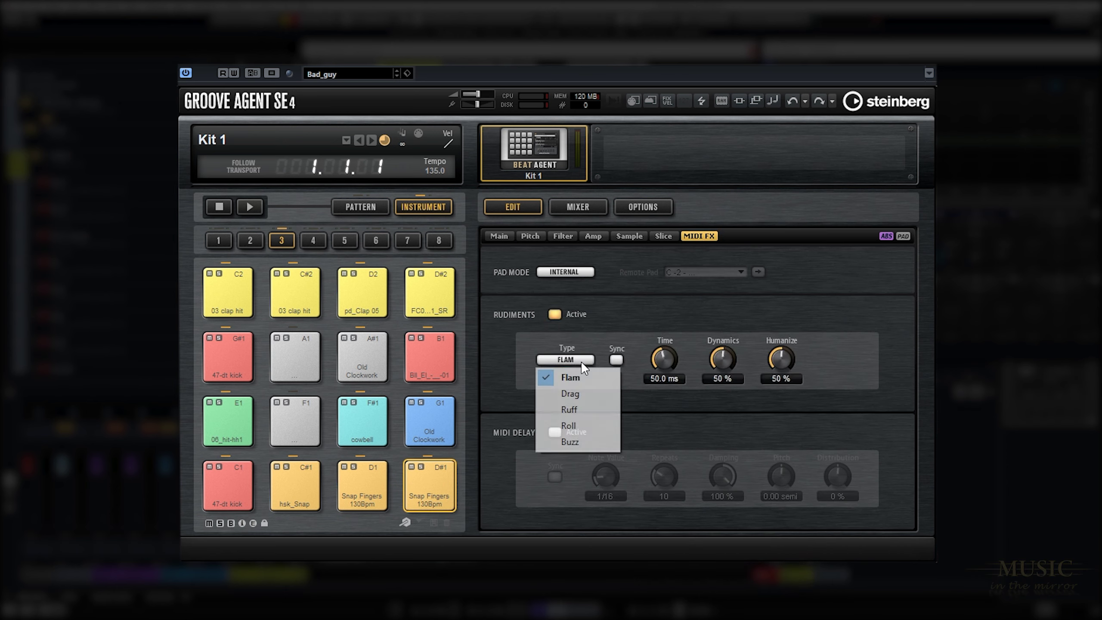
{"action": "left_click", "coordinate": [569, 409]}
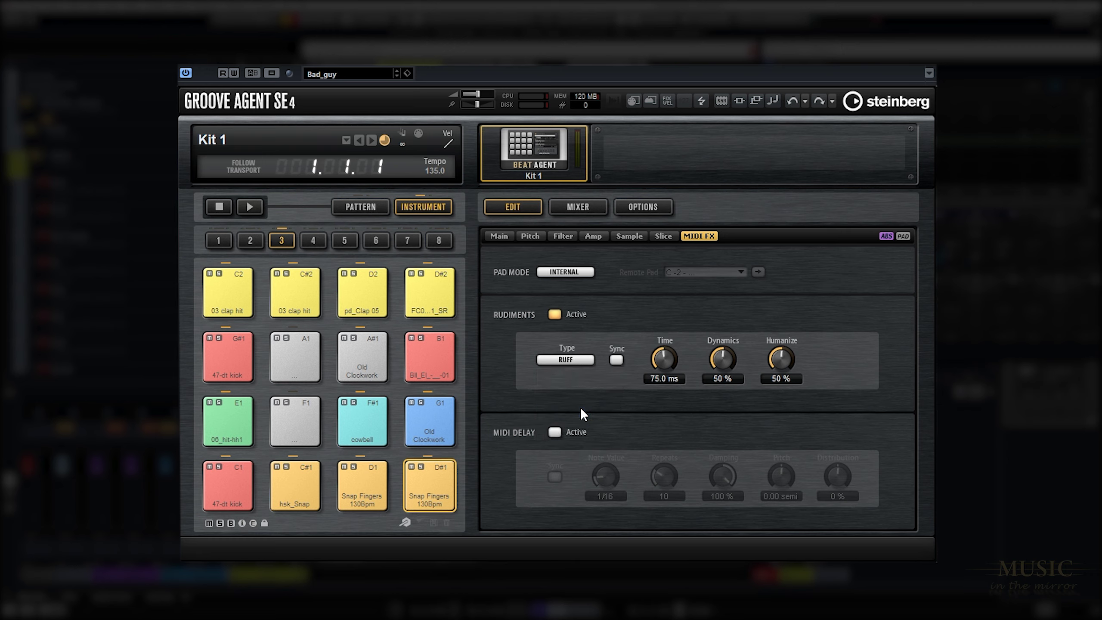
{"action": "left_click_drag", "start_coordinate": [665, 360], "coordinate": [666, 364]}
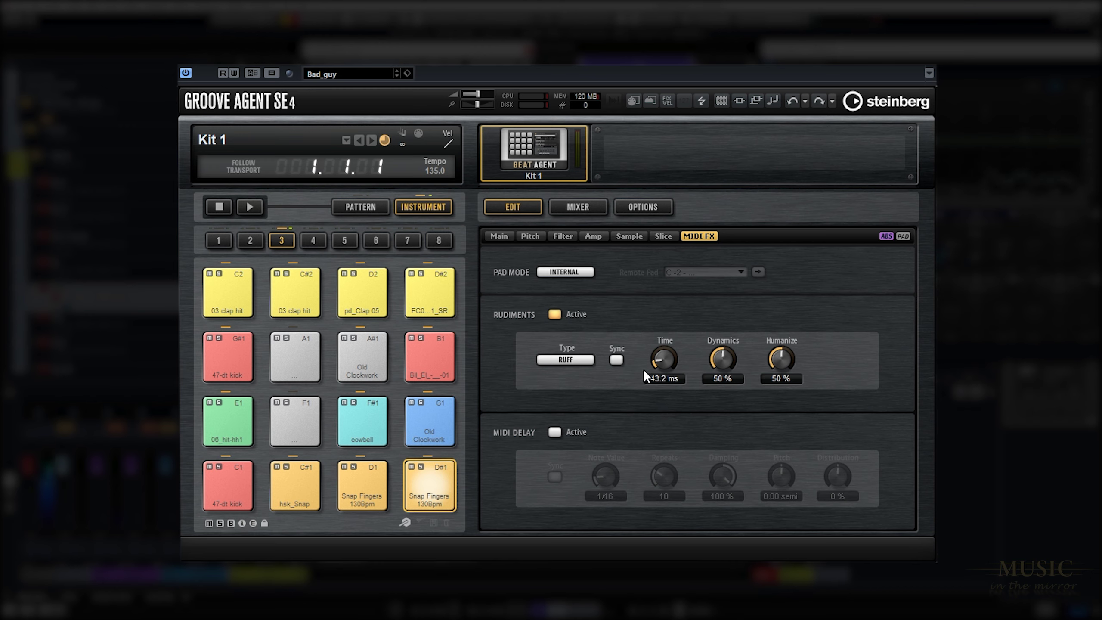
- Set the D#1 pad's pitch envelope amount to 60.00 and move the envelope's second node to a longer time
{"action": "left_click", "coordinate": [531, 236]}
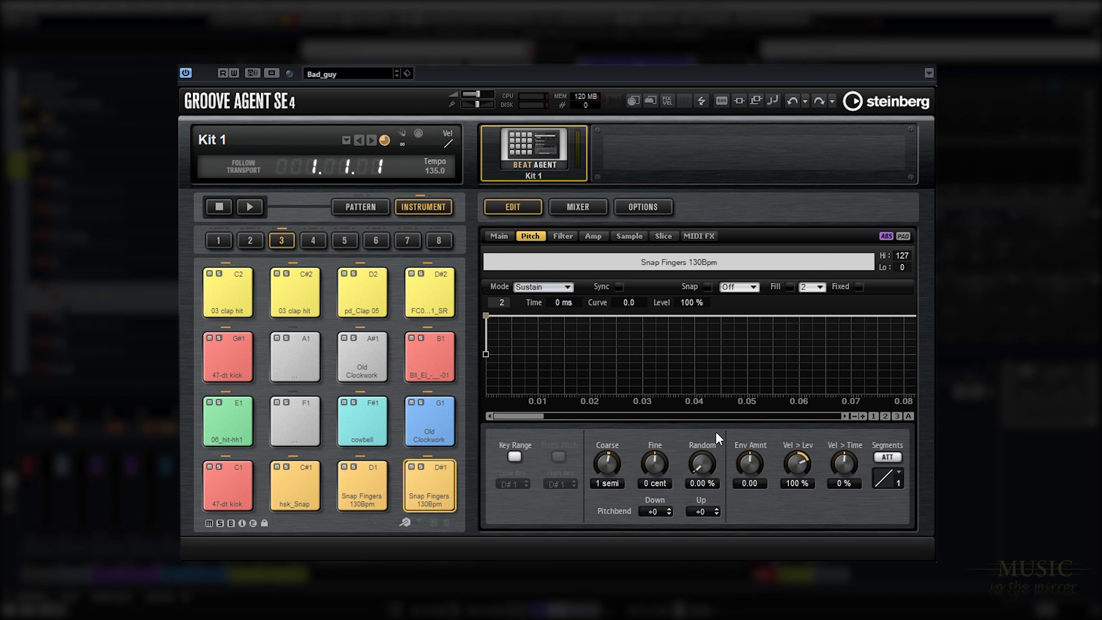
{"action": "left_click_drag", "start_coordinate": [750, 462], "coordinate": [759, 371]}
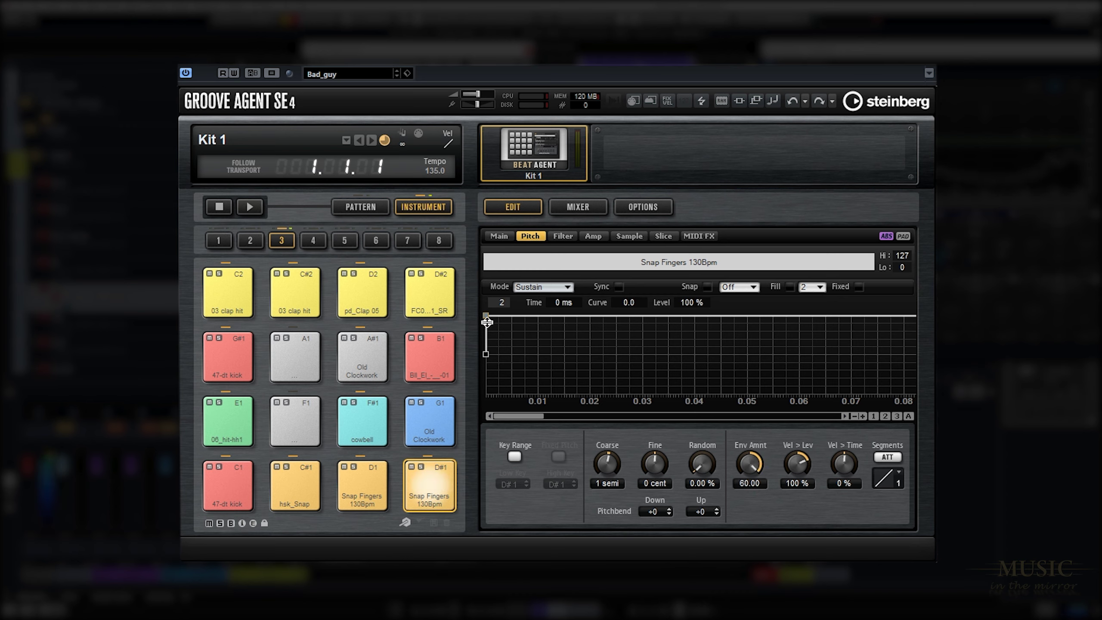
{"action": "left_click_drag", "start_coordinate": [489, 317], "coordinate": [643, 307]}
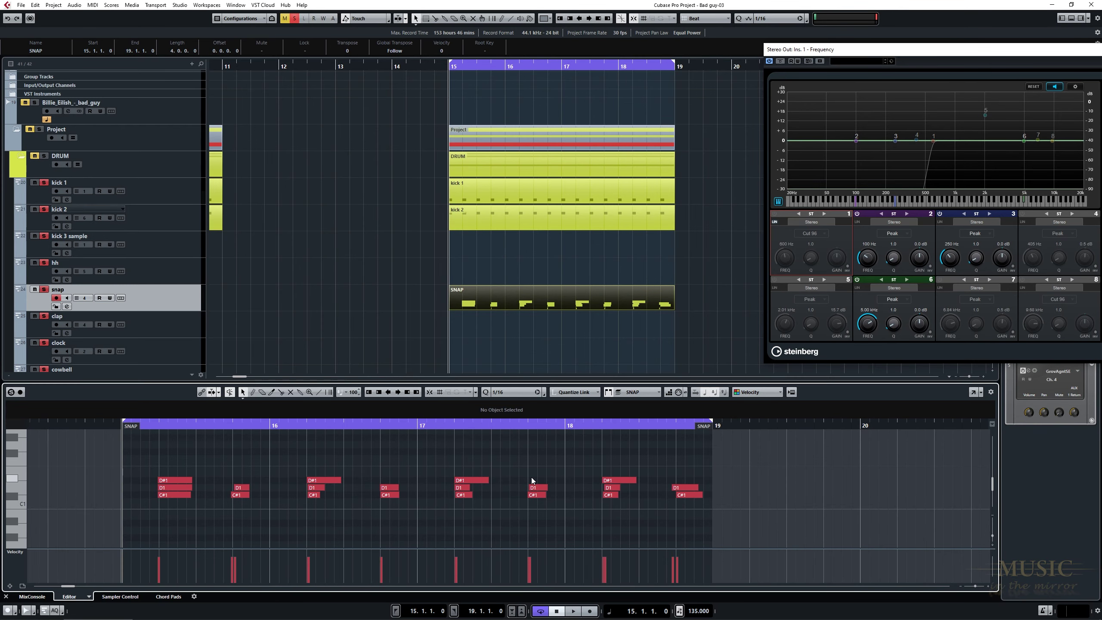
- Play the SNAP part with its notes displayed in the editor, and the original song's excerpt around bars 19 to 23
{"action": "scroll", "coordinate": [531, 477], "scroll_direction": "left", "scroll_amount": 3}
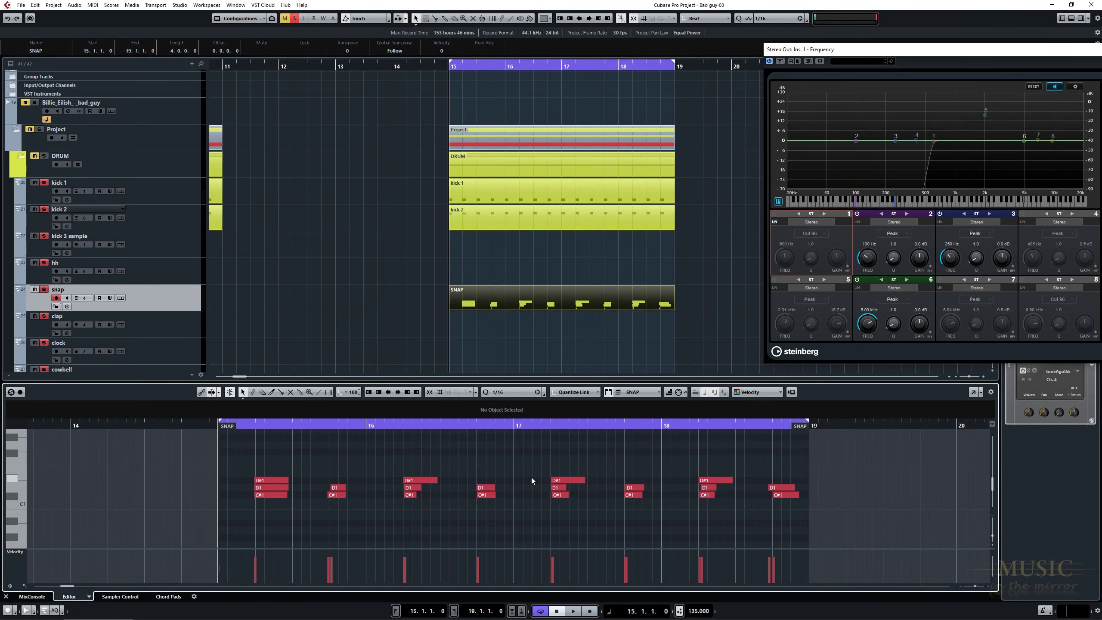
{"action": "key", "text": "space"}
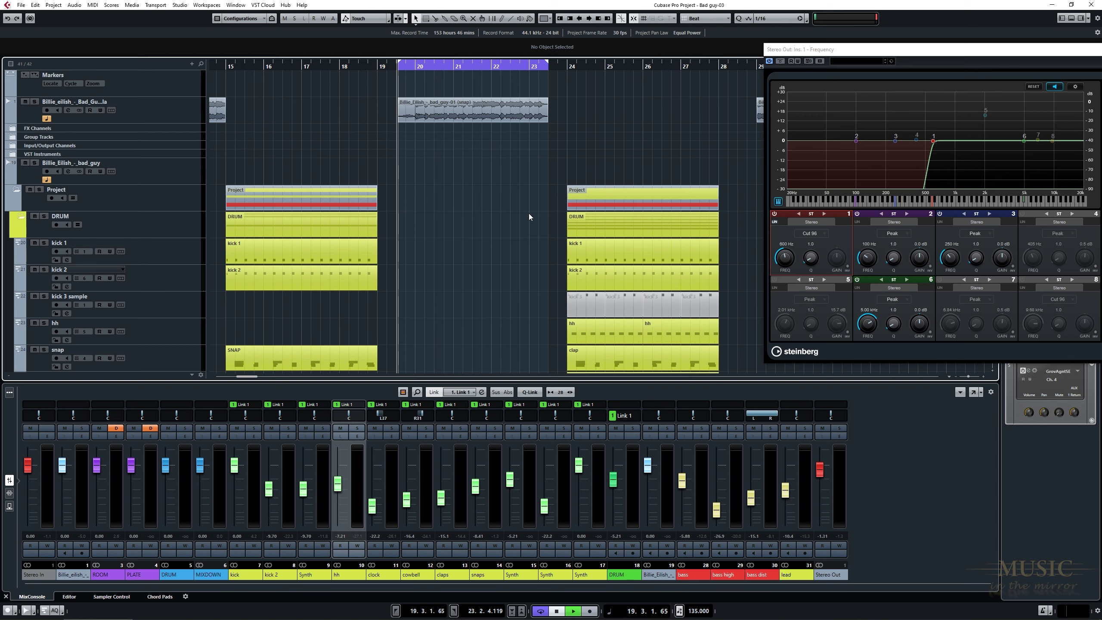
{"action": "key", "text": "space"}
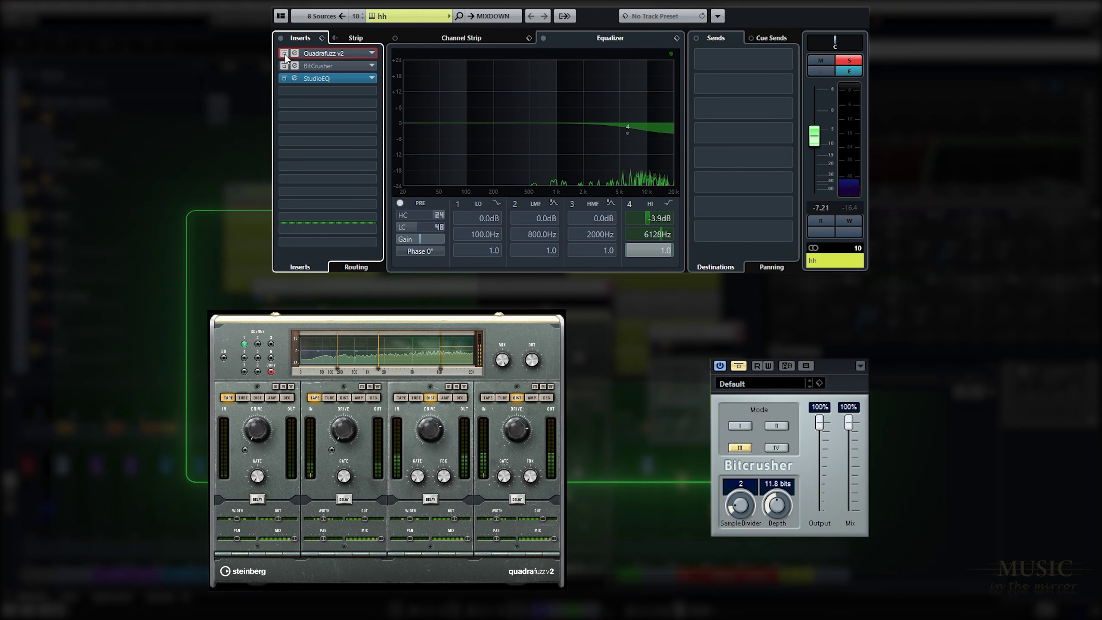
- Take the hh channel's Quadrafuzz v2 and BitCrusher inserts out of bypass one after the other while it plays
{"action": "left_click", "coordinate": [284, 54]}
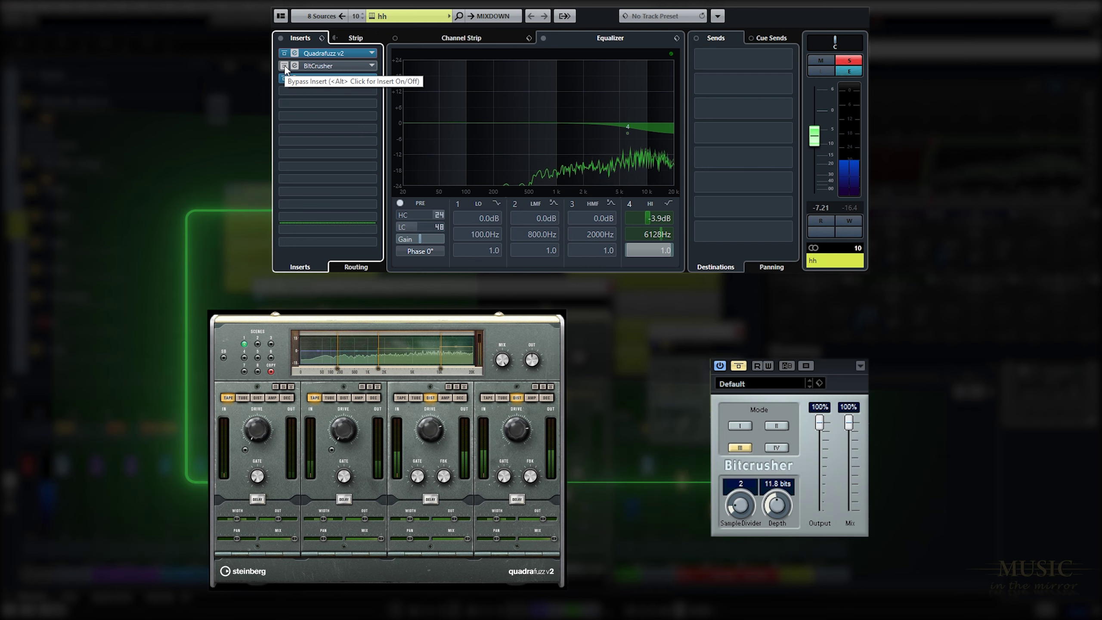
{"action": "left_click", "coordinate": [285, 66]}
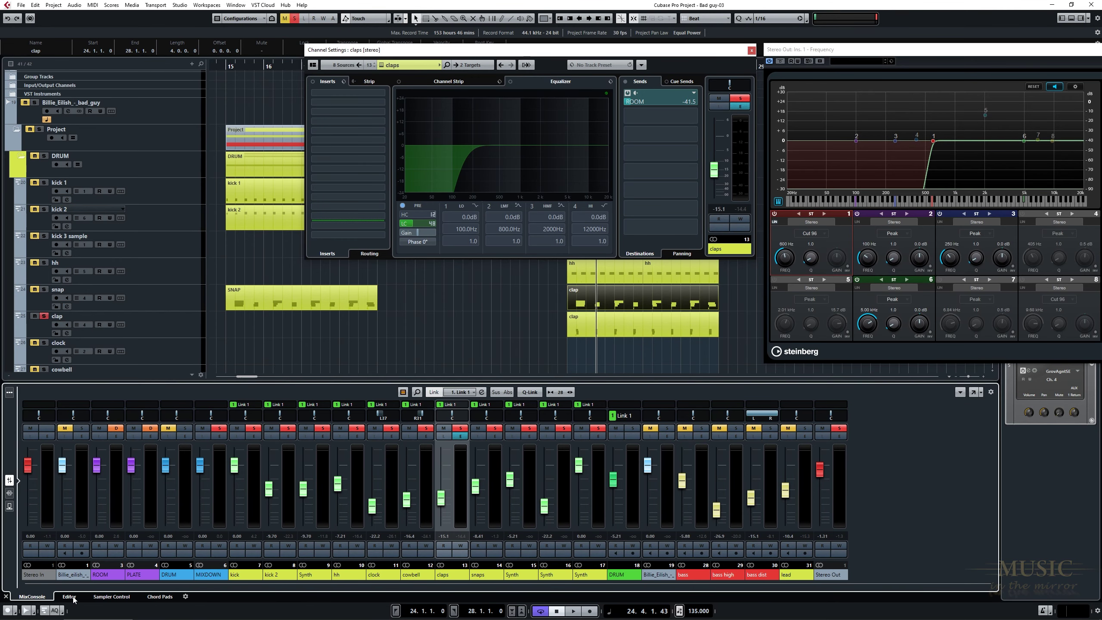
- Display the clap part's C#1, D1 and D#1 notes in the key editor and listen to the soloed claps channel
{"action": "left_click", "coordinate": [70, 597]}
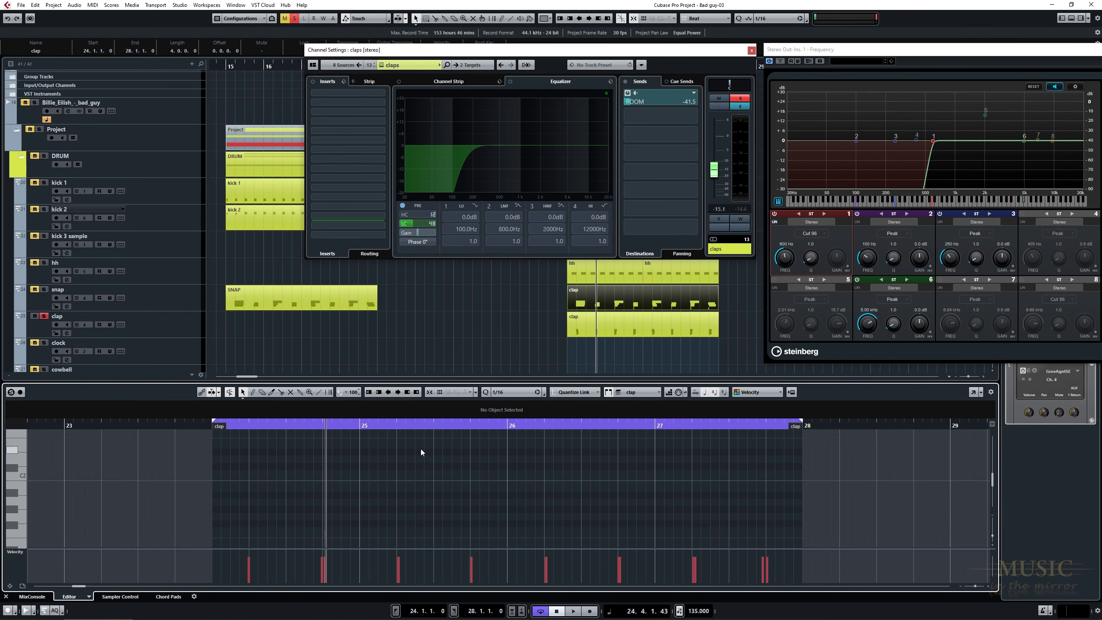
{"action": "scroll", "coordinate": [420, 449], "scroll_direction": "up", "scroll_amount": 4}
{"action": "key", "text": "space"}
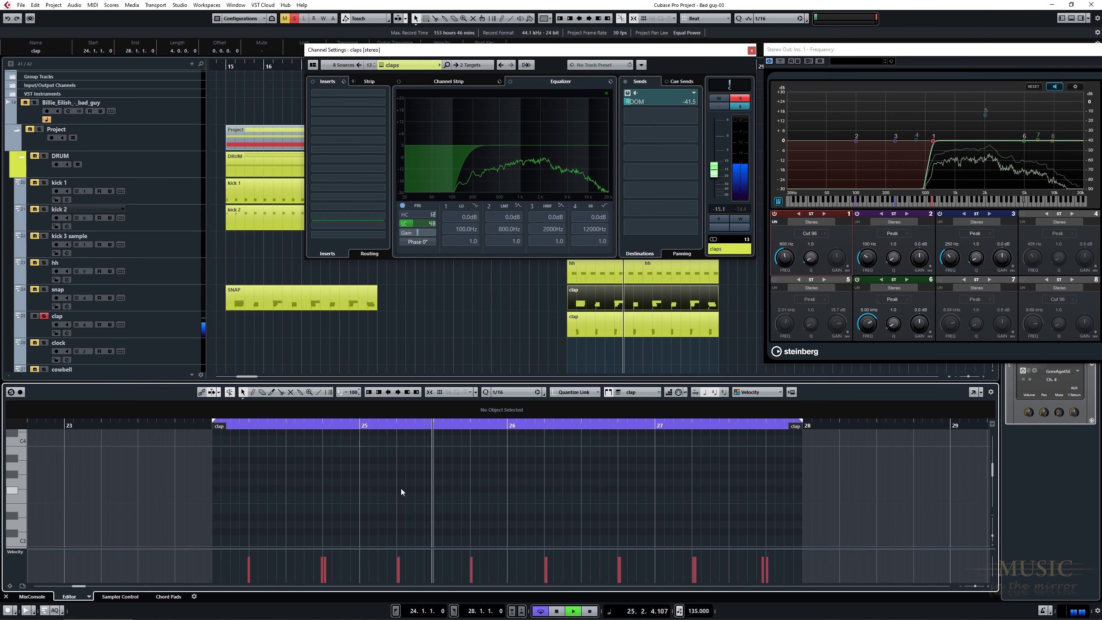
{"action": "scroll", "coordinate": [402, 488], "scroll_direction": "down", "scroll_amount": 8}
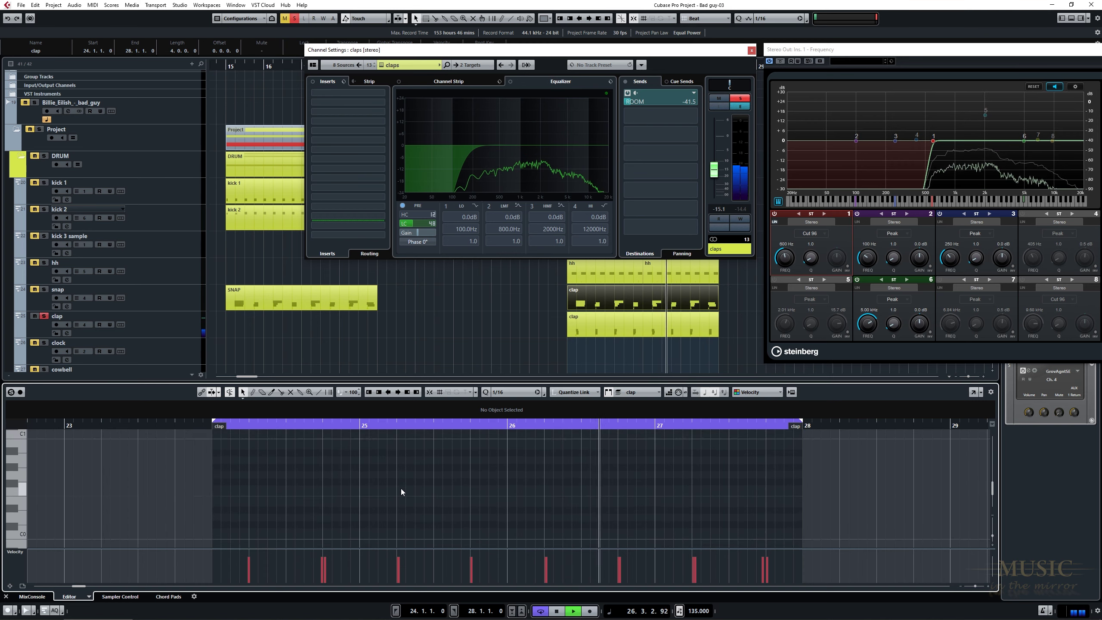
{"action": "scroll", "coordinate": [402, 488], "scroll_direction": "up", "scroll_amount": 2}
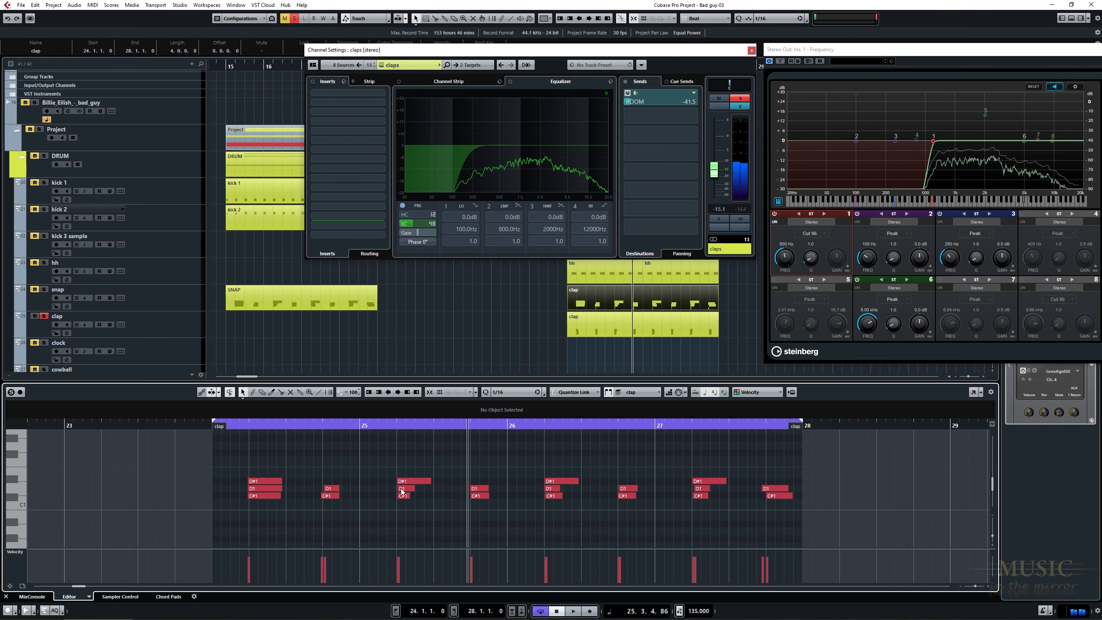
{"action": "key", "text": "space"}
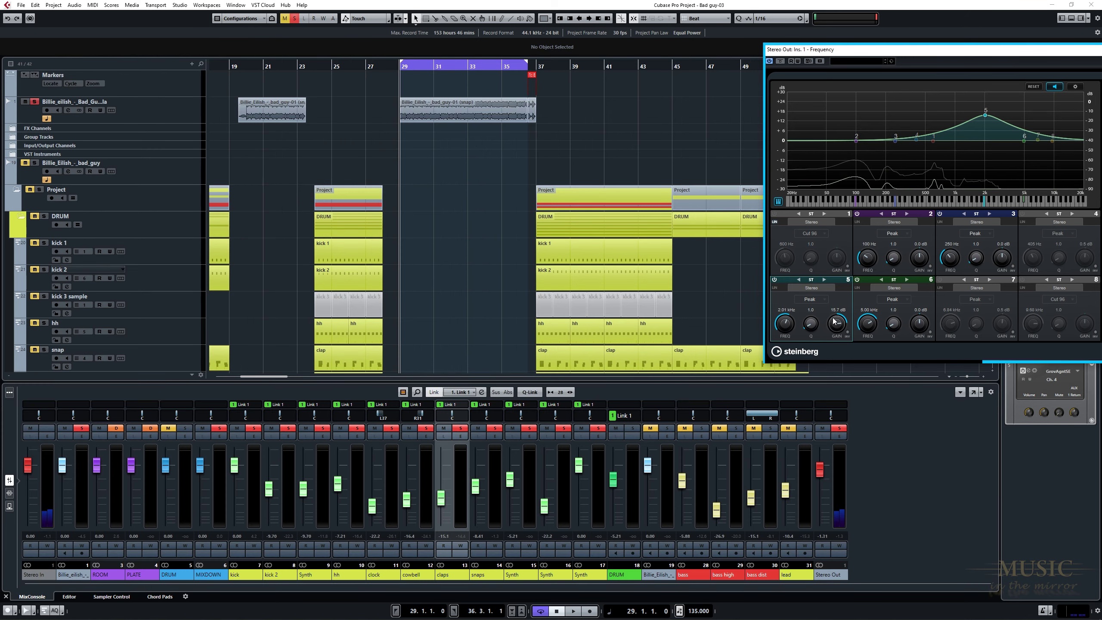
{"action": "left_click", "coordinate": [836, 323]}
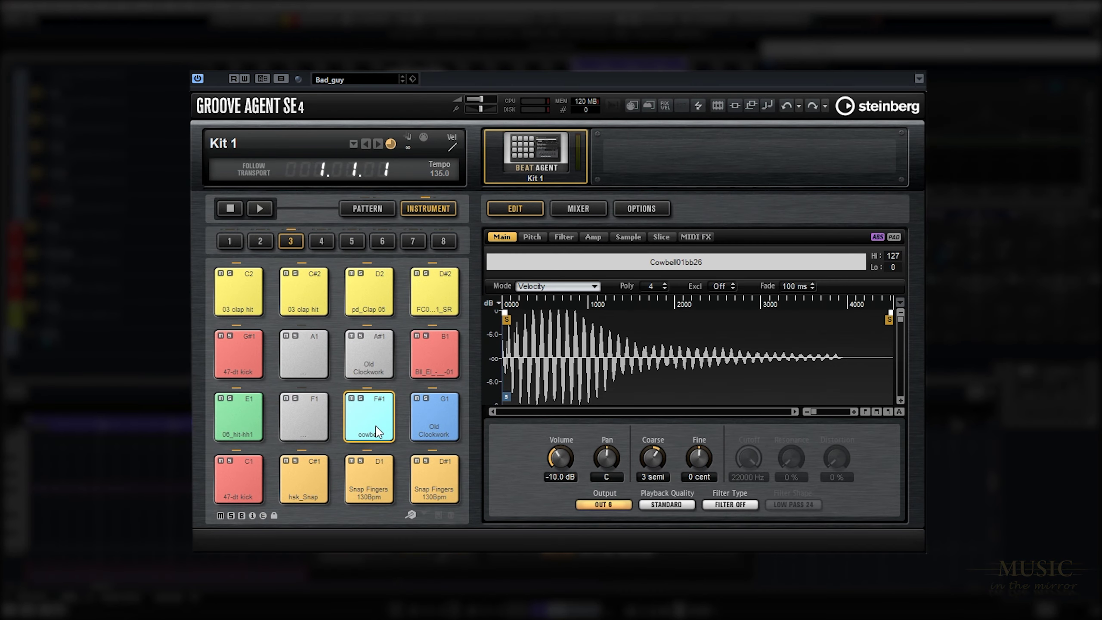
- Audition the cowbell pad and the A#1 Old Clockwork pad in Groove Agent with their main settings displayed
{"action": "left_click", "coordinate": [376, 432]}
{"action": "left_click", "coordinate": [377, 432]}
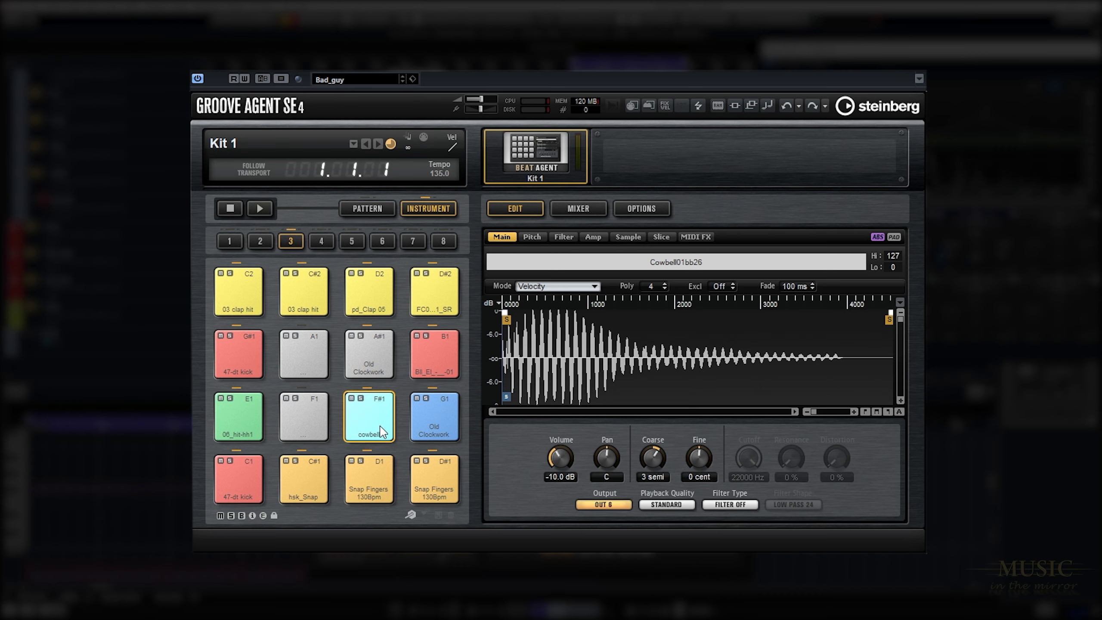
{"action": "left_click", "coordinate": [376, 364]}
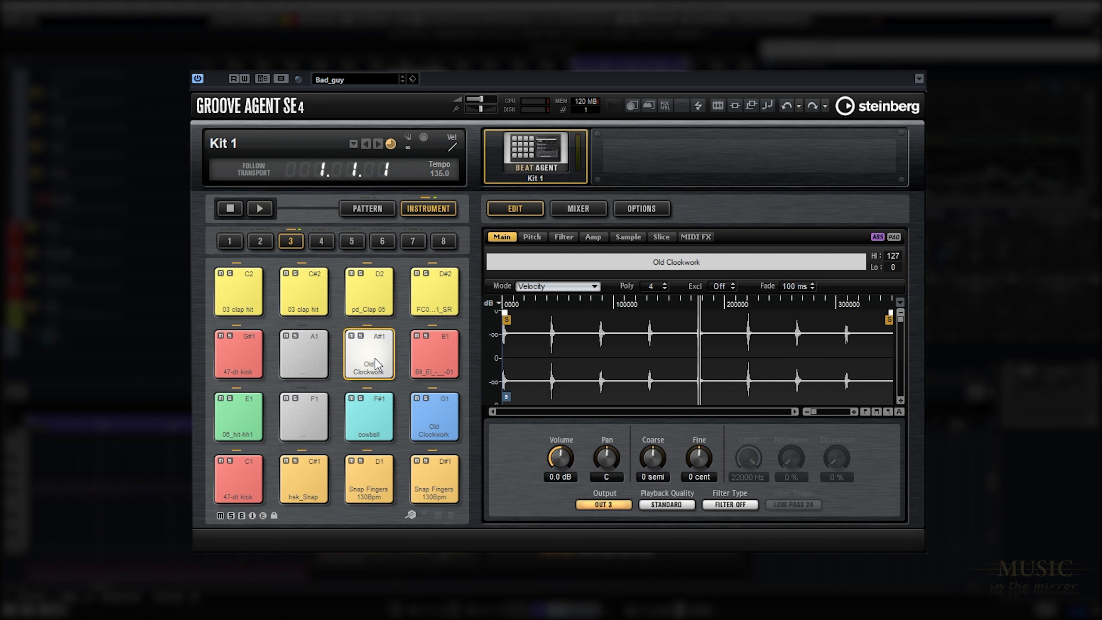
{"action": "left_click", "coordinate": [373, 424]}
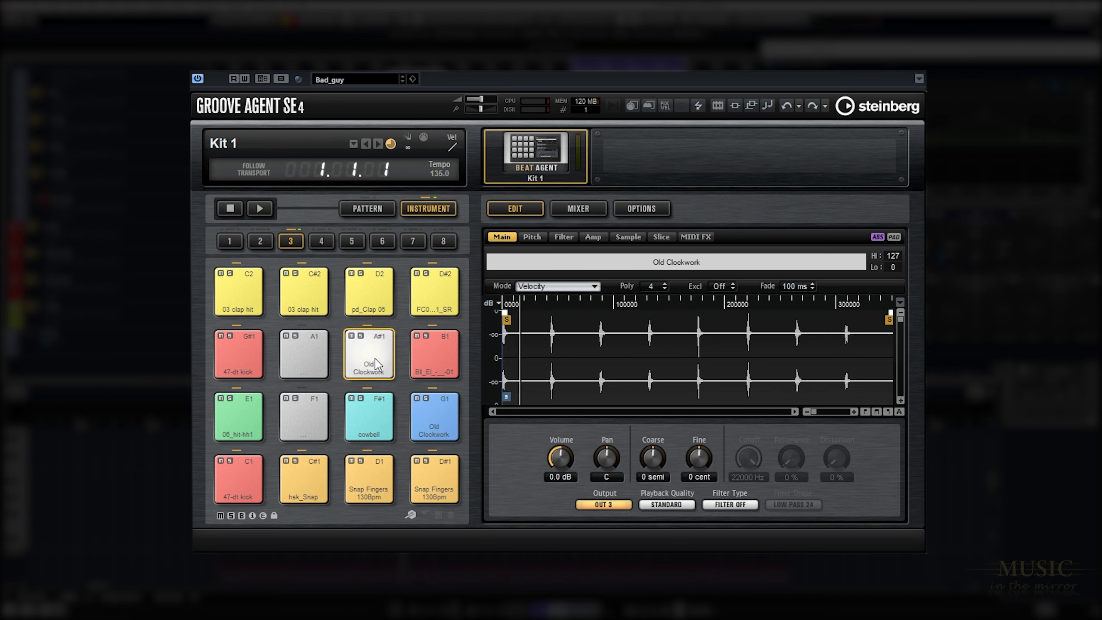
- Compare the G1 and A#1 Old Clockwork pads, then examine the A#1 pad's MIDI FX settings
{"action": "left_click", "coordinate": [432, 422]}
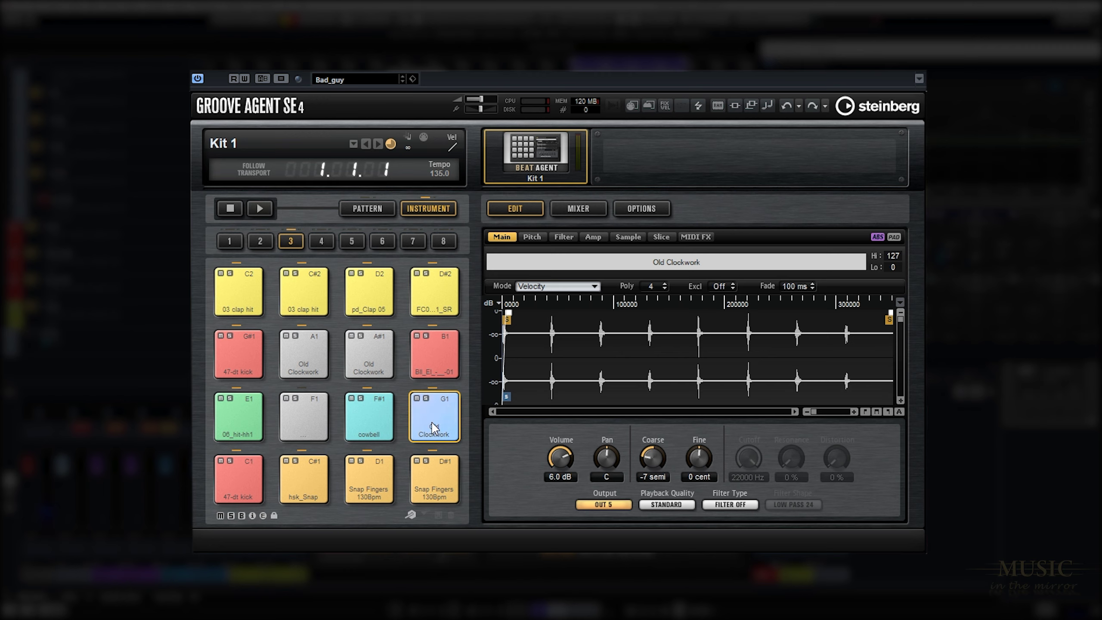
{"action": "left_click", "coordinate": [379, 360]}
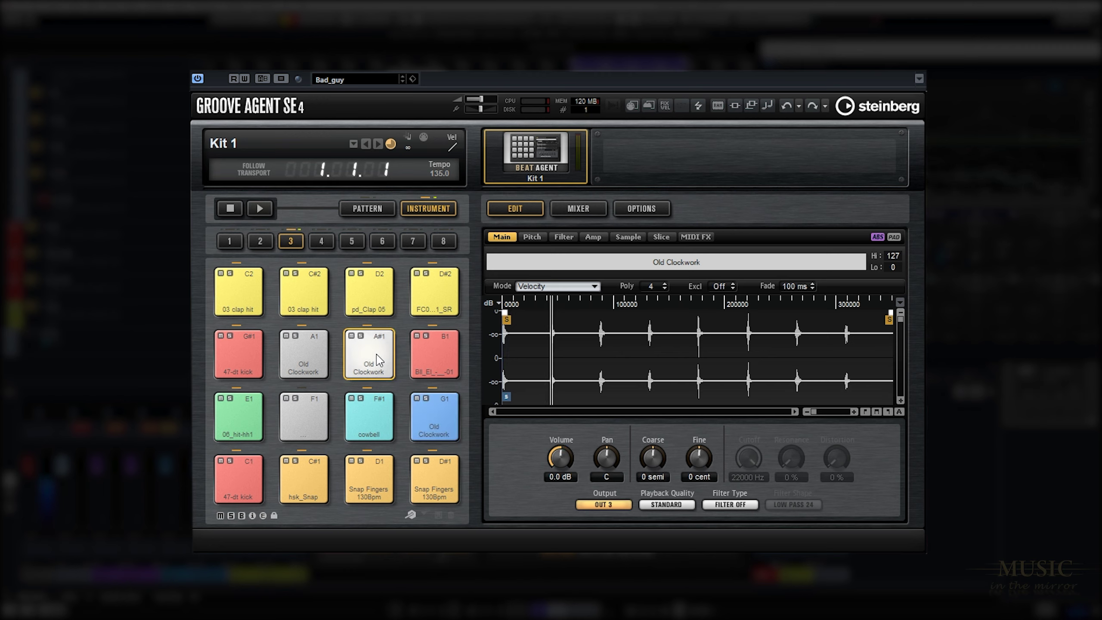
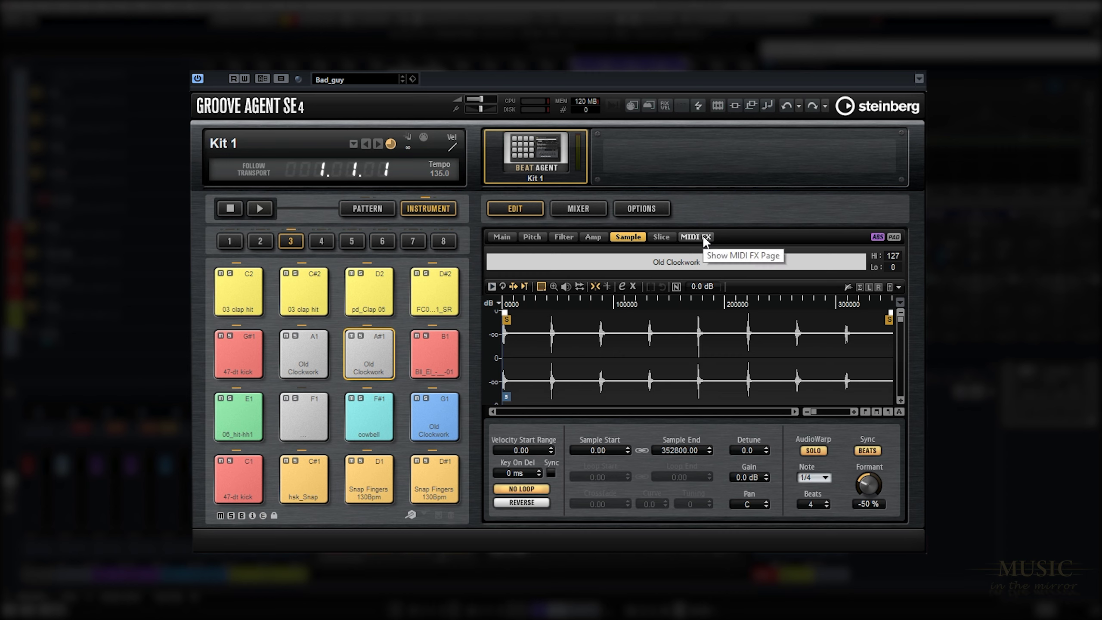
{"action": "left_click", "coordinate": [696, 237]}
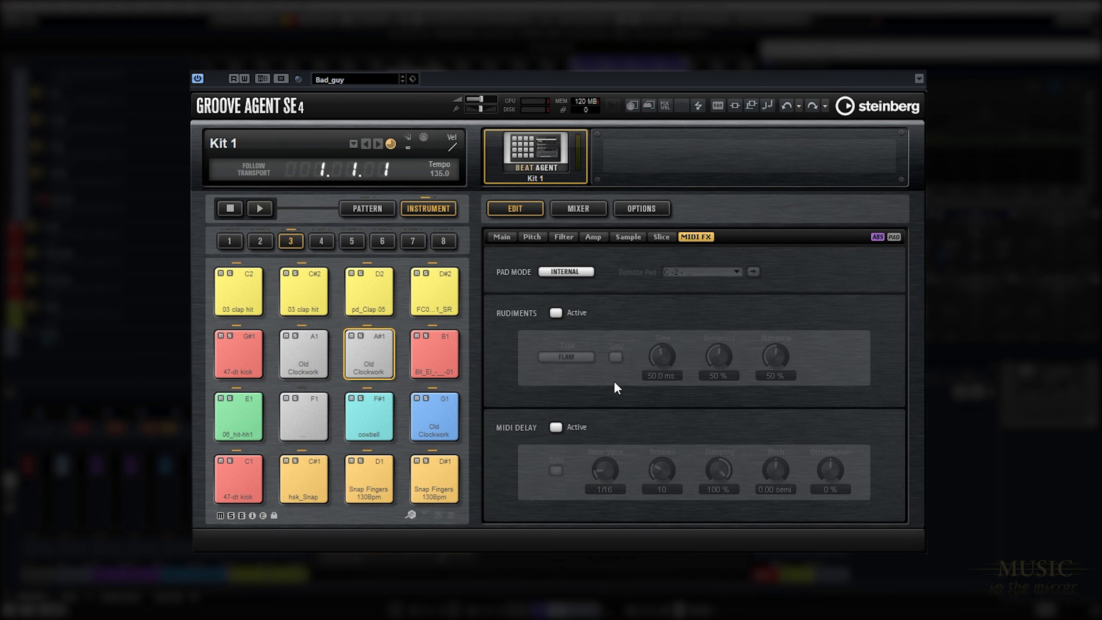
- Activate the A#1 pad's MIDI Delay with note value 1/16, 4 repeats, 20% damping and -0.20 semi pitch, and audition the pad
{"action": "left_click", "coordinate": [557, 425]}
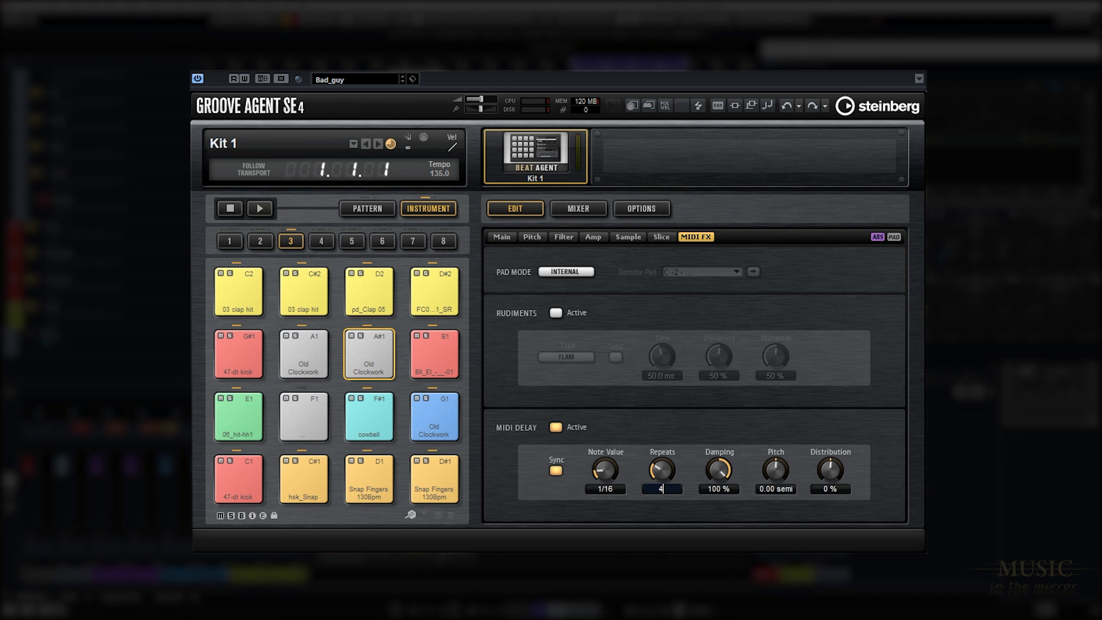
{"action": "left_click_drag", "start_coordinate": [716, 469], "coordinate": [719, 484]}
{"action": "left_click", "coordinate": [380, 367]}
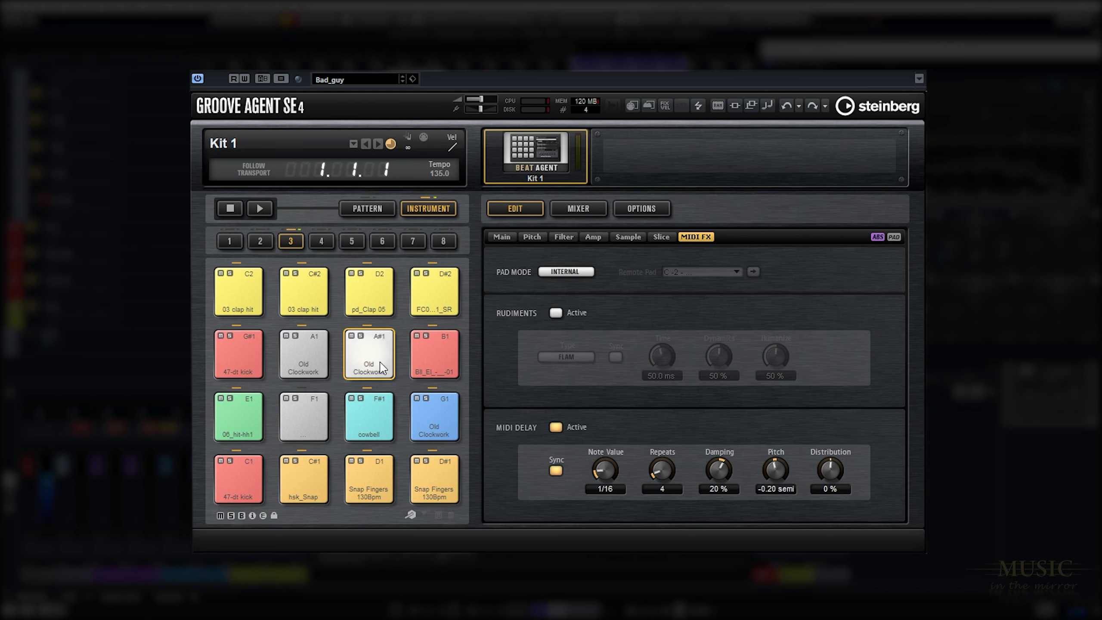
{"action": "left_click", "coordinate": [380, 367]}
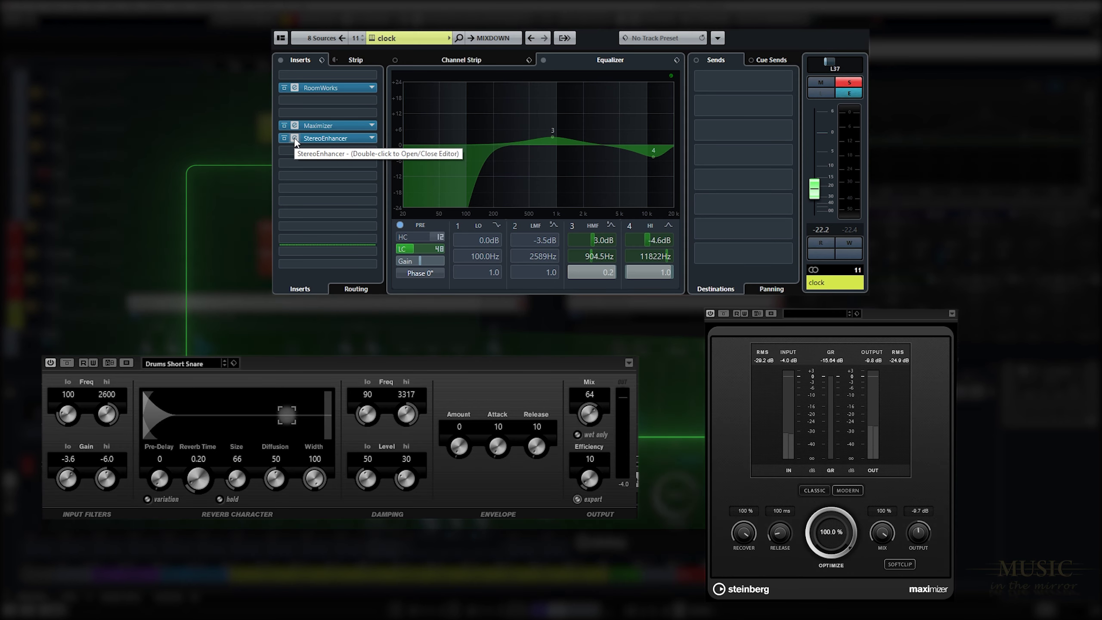
- Compare the clock channel's sound during playback with all its inserts bypassed and active
{"action": "left_click", "coordinate": [281, 60]}
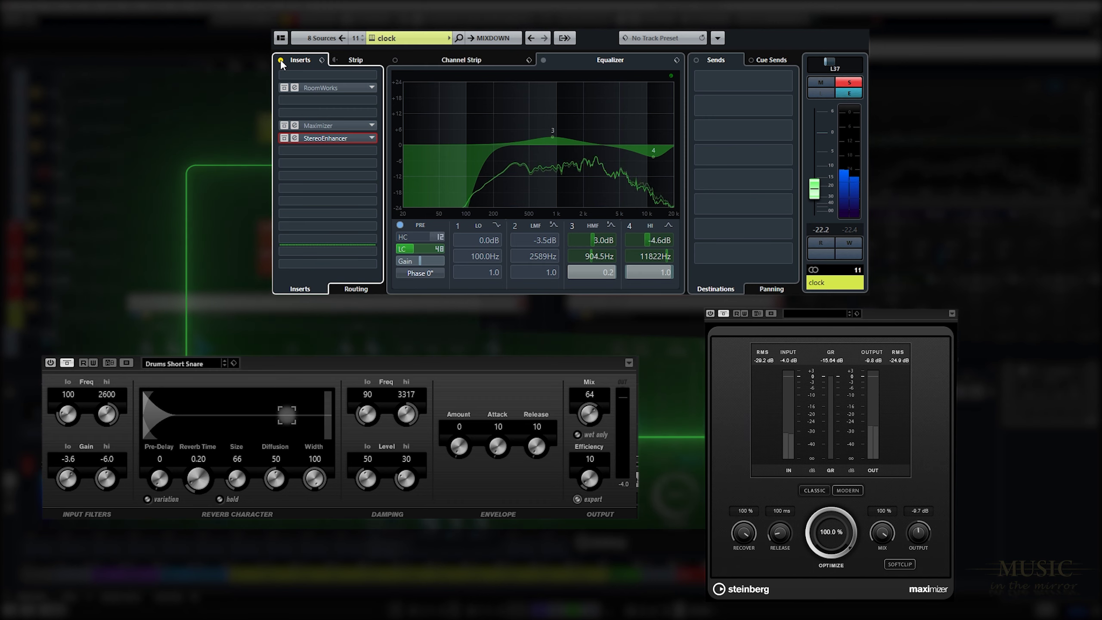
{"action": "left_click", "coordinate": [280, 60]}
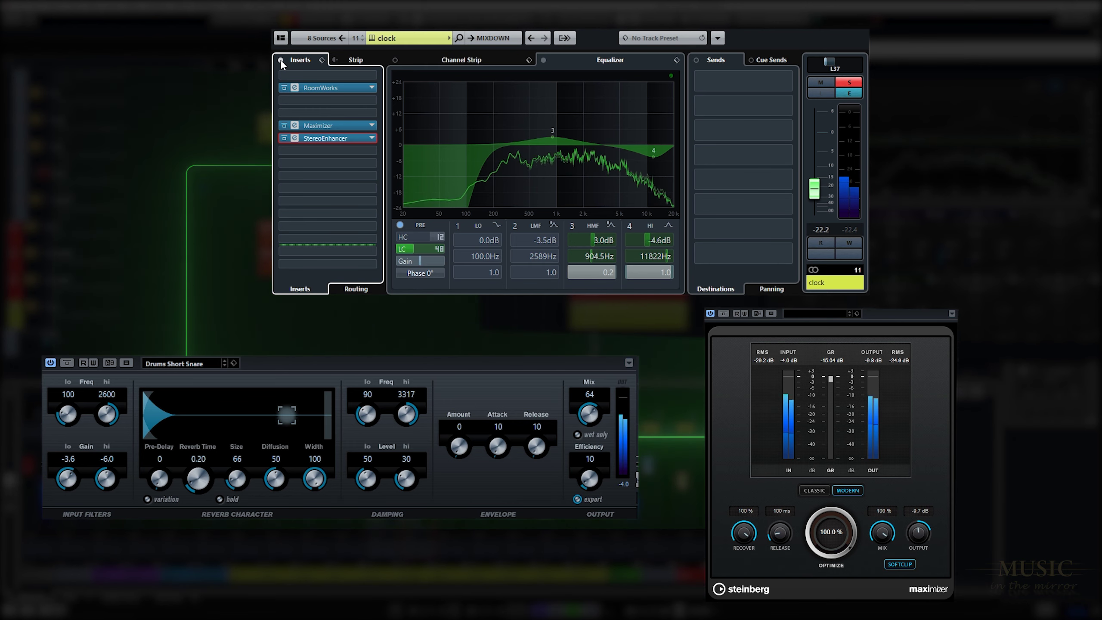
{"action": "left_click", "coordinate": [281, 61]}
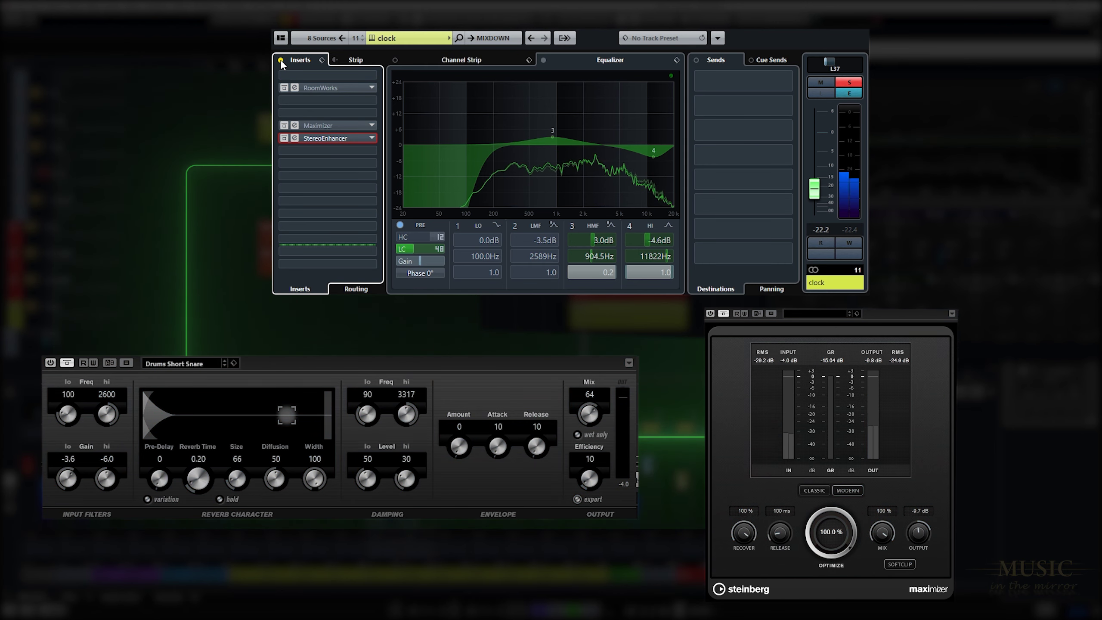
{"action": "left_click", "coordinate": [281, 61]}
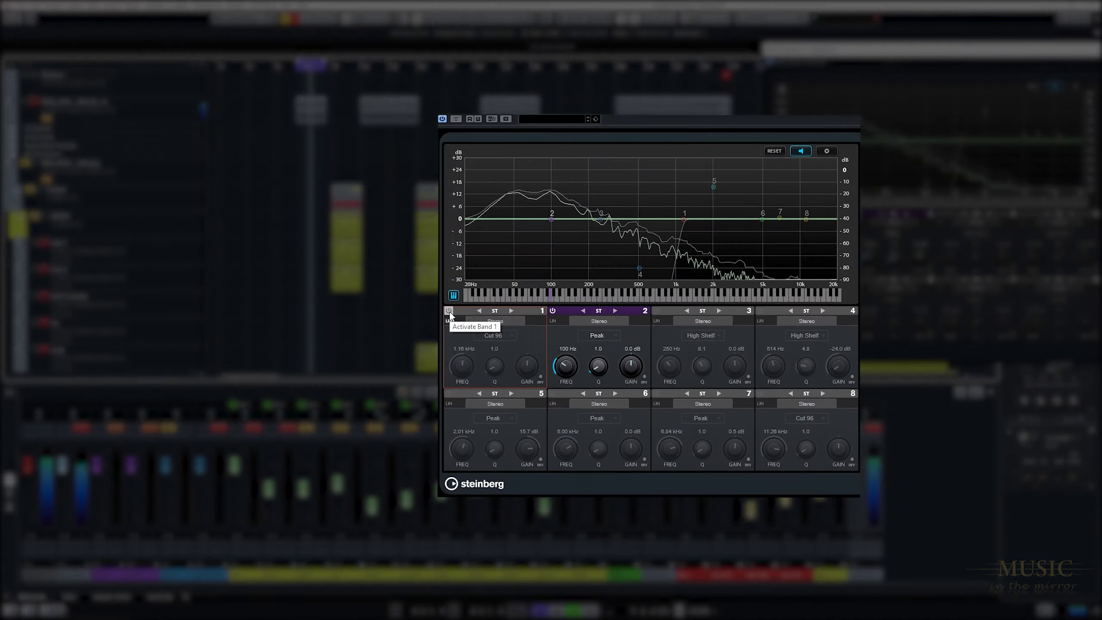
- Activate the EQ's band 1 Cut 96 filter during playback
{"action": "left_click", "coordinate": [449, 311]}
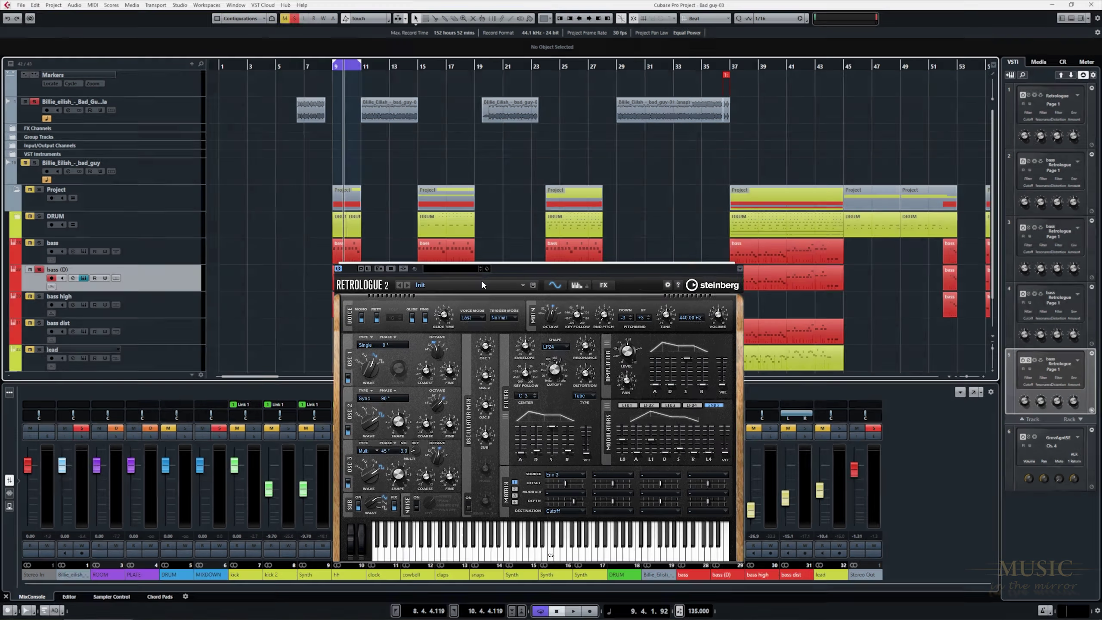
- Load the Init Retrologue 2 preset in the bass (D) synth and set its voice to Mono with fingered glide, adjusting the glide time
{"action": "left_click", "coordinate": [484, 276]}
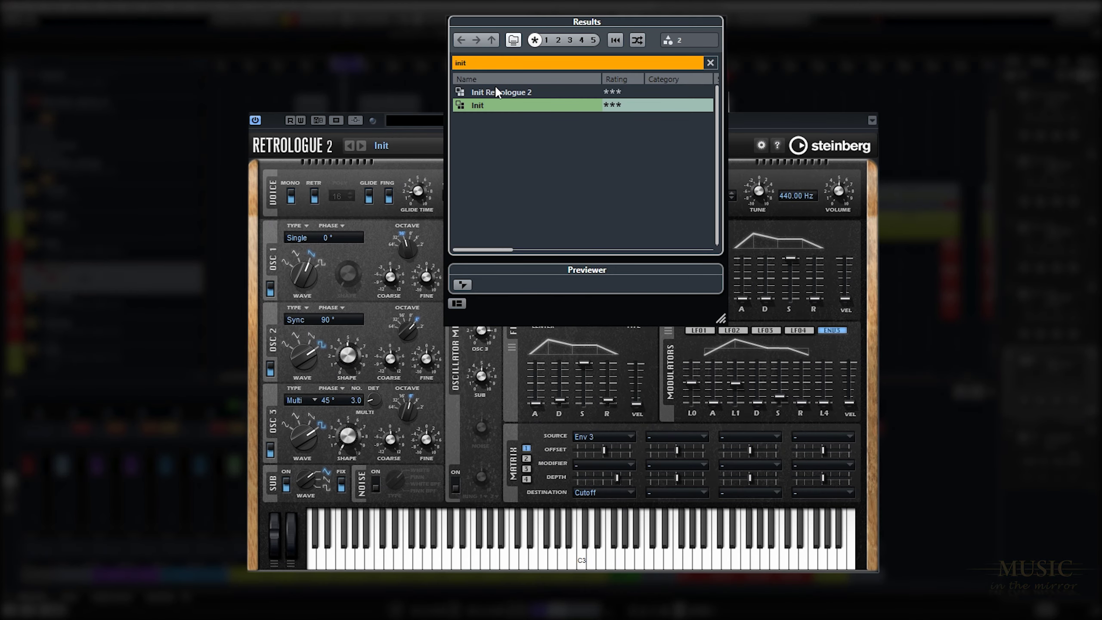
{"action": "double_click", "coordinate": [494, 89]}
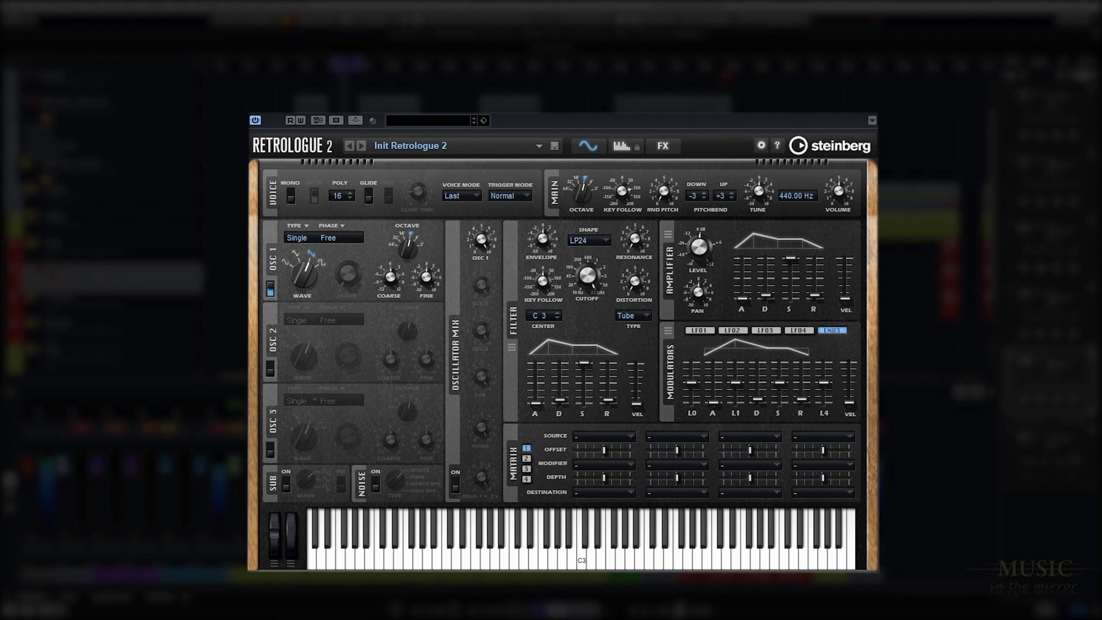
{"action": "left_click", "coordinate": [290, 196]}
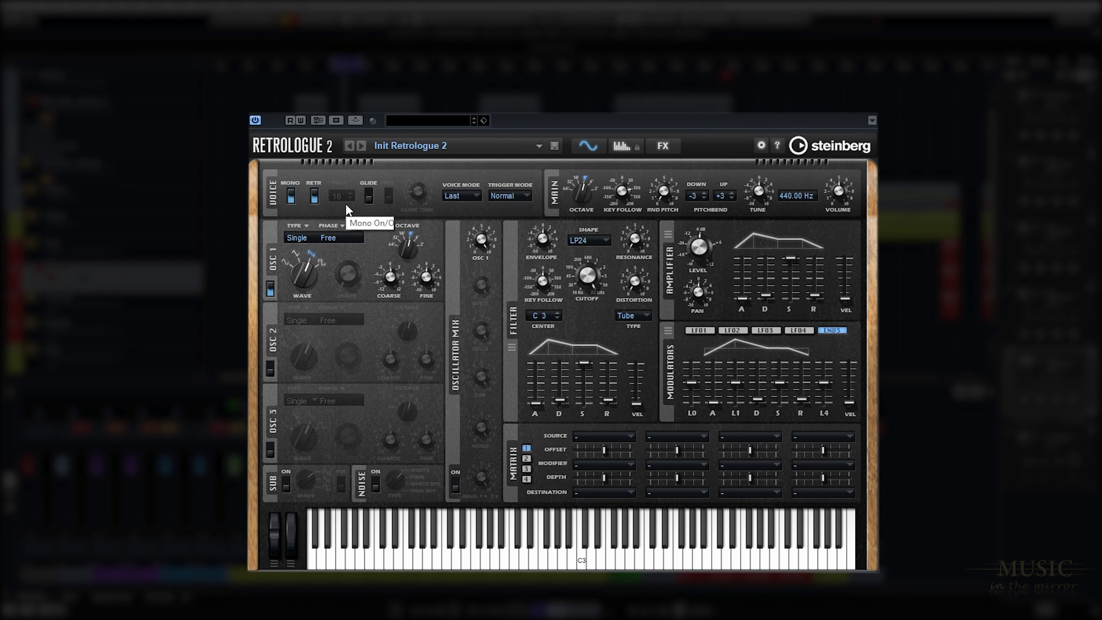
{"action": "left_click", "coordinate": [368, 198]}
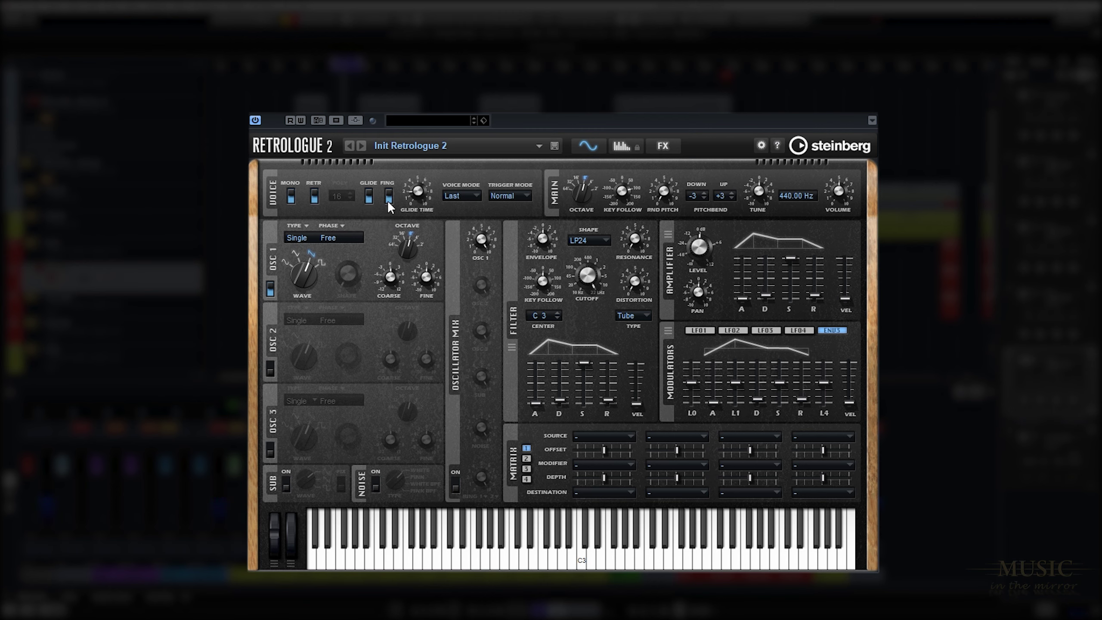
{"action": "mouse_move", "coordinate": [415, 195]}
{"action": "left_click_drag", "start_coordinate": [416, 195], "coordinate": [416, 199]}
- Set OSC 1 to a fixed phase of 0° at octave 16, and switch the oscillator off
{"action": "left_click", "coordinate": [341, 238]}
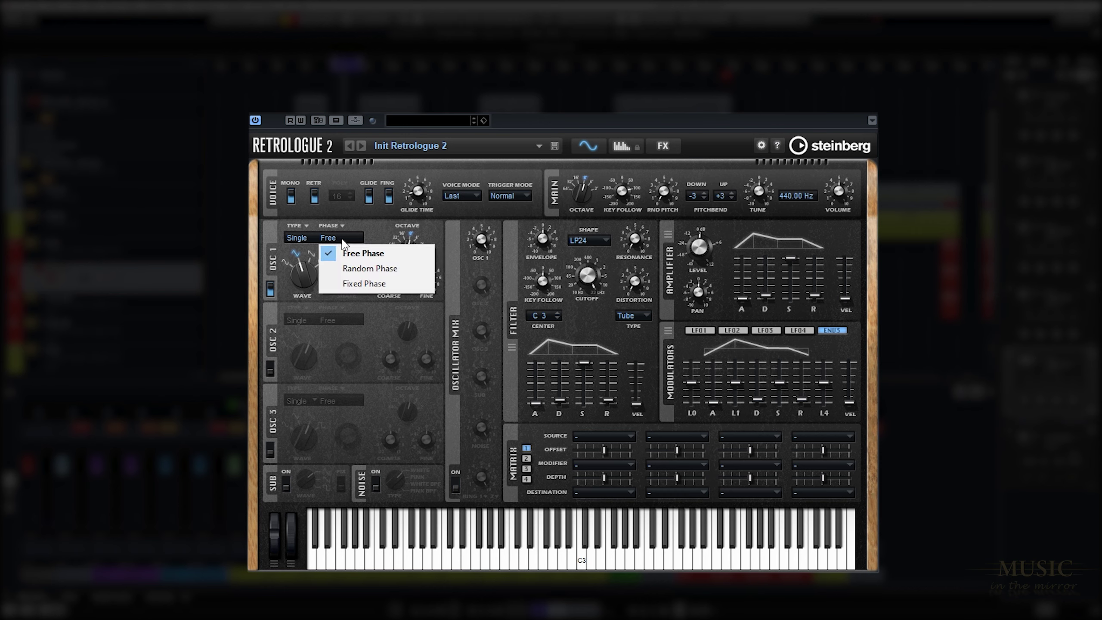
{"action": "left_click", "coordinate": [346, 285]}
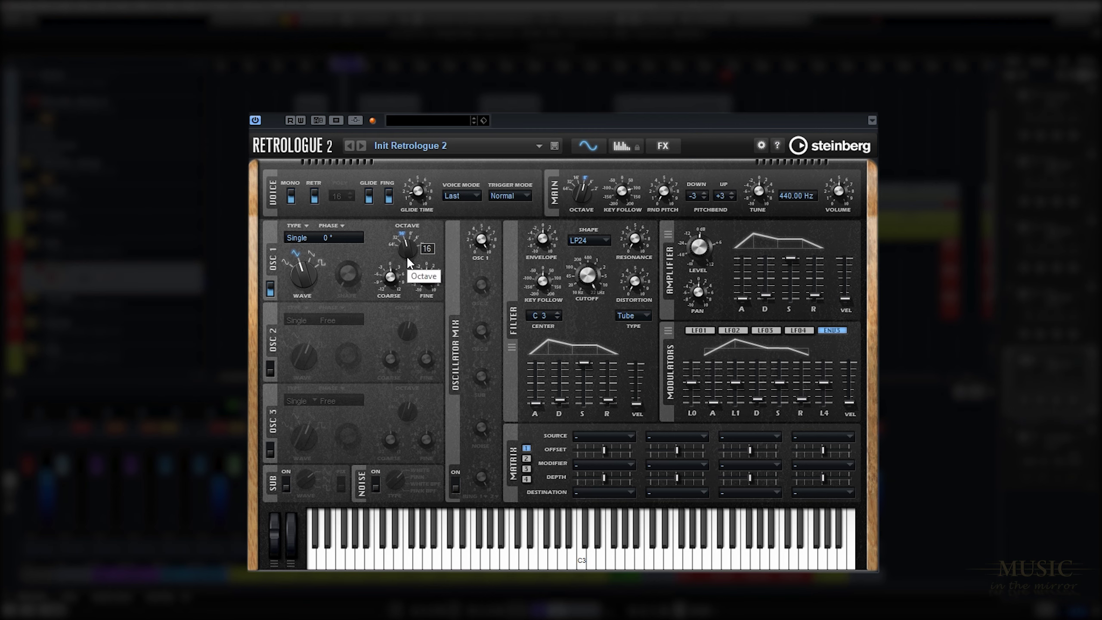
{"action": "left_click", "coordinate": [271, 290]}
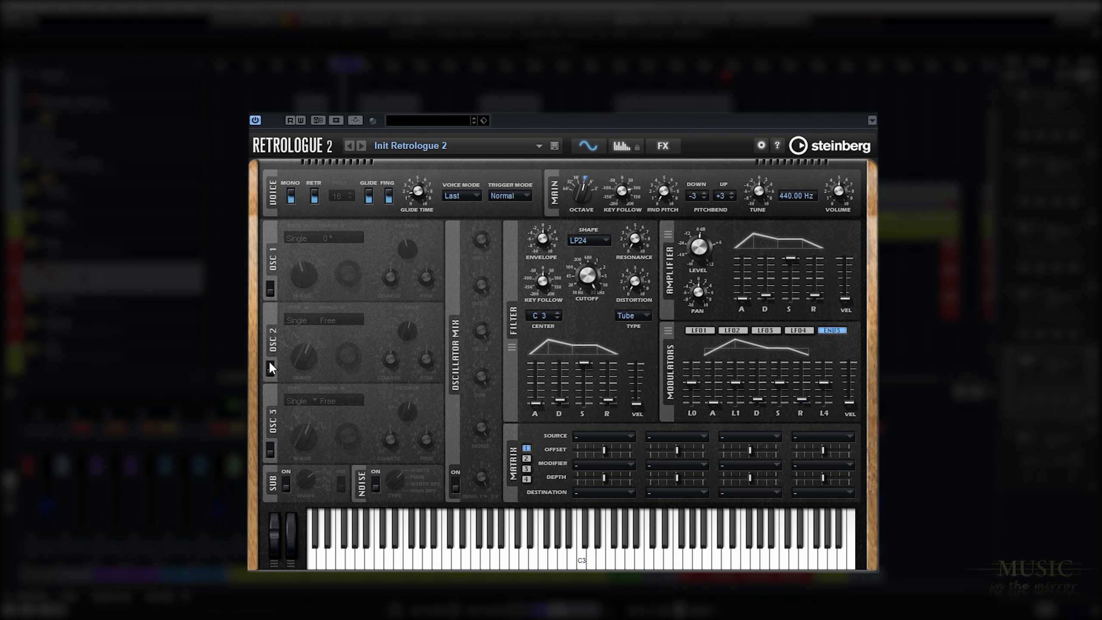
- Switch on OSC 2, choose the square wave and try out its wave shape
{"action": "left_click", "coordinate": [269, 368]}
{"action": "left_click_drag", "start_coordinate": [301, 360], "coordinate": [308, 317]}
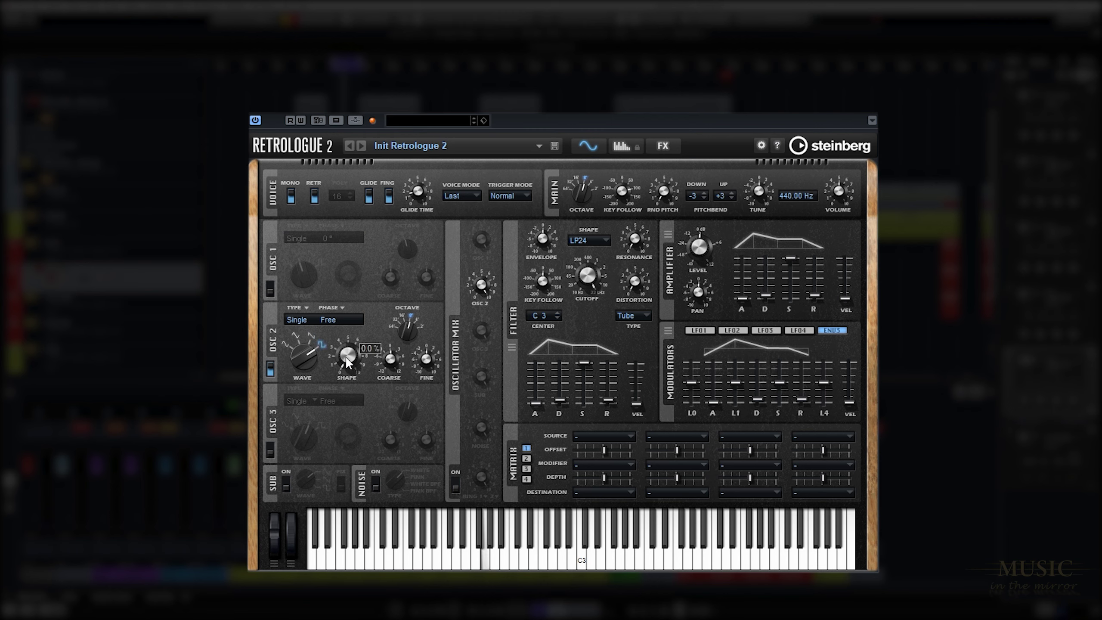
{"action": "left_click_drag", "start_coordinate": [345, 356], "coordinate": [359, 305]}
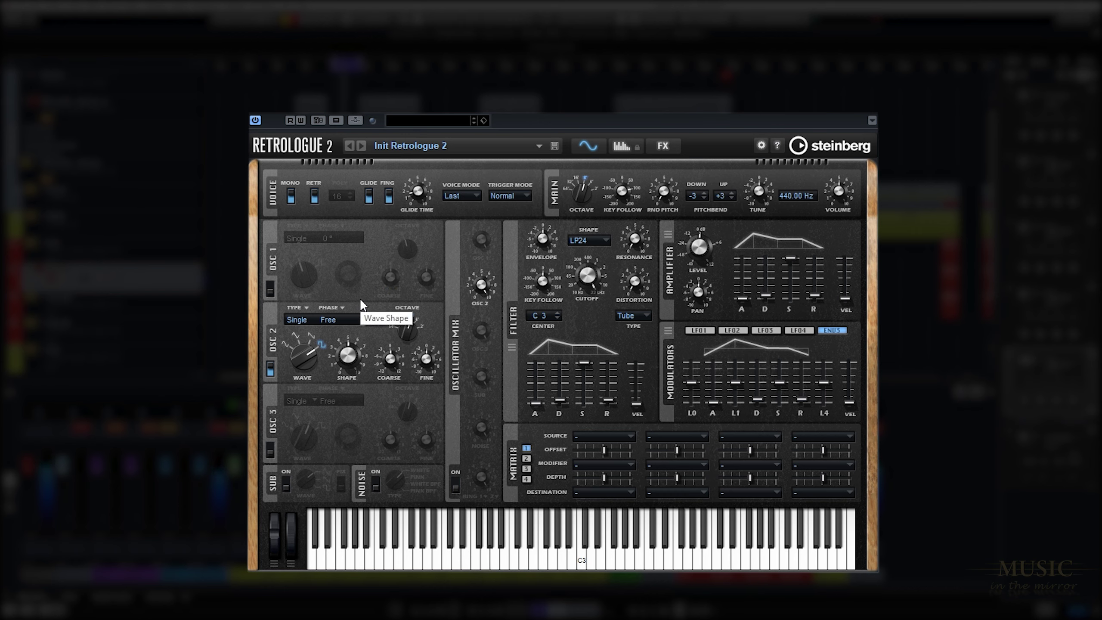
- Set OSC 2 to the Sync type with a fixed phase of 90°, and switch the oscillator off
{"action": "left_click", "coordinate": [307, 321]}
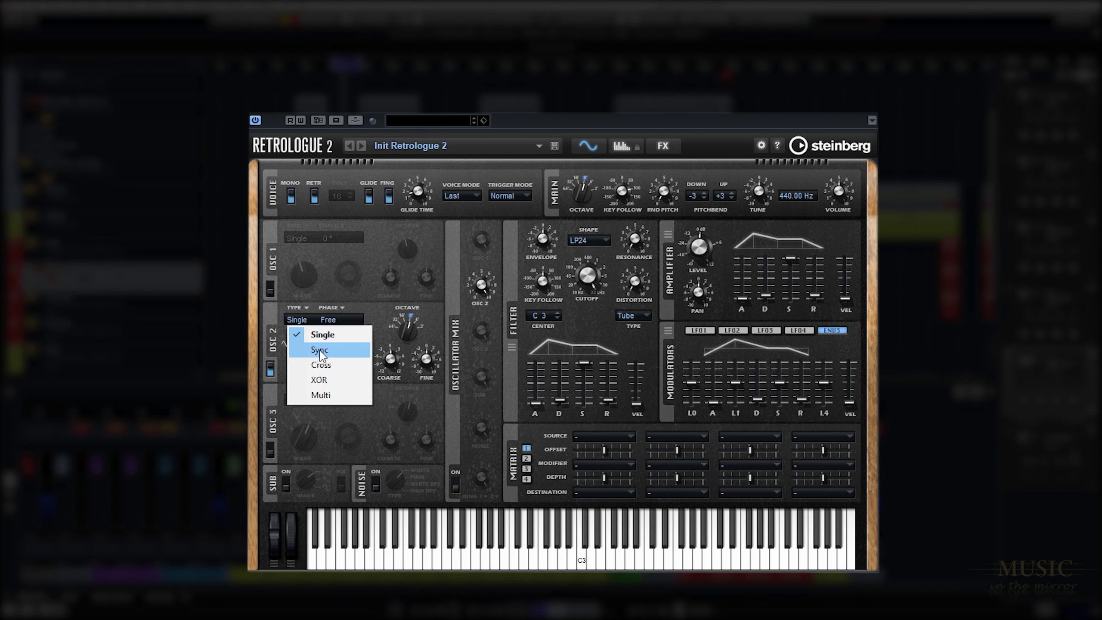
{"action": "left_click", "coordinate": [320, 350]}
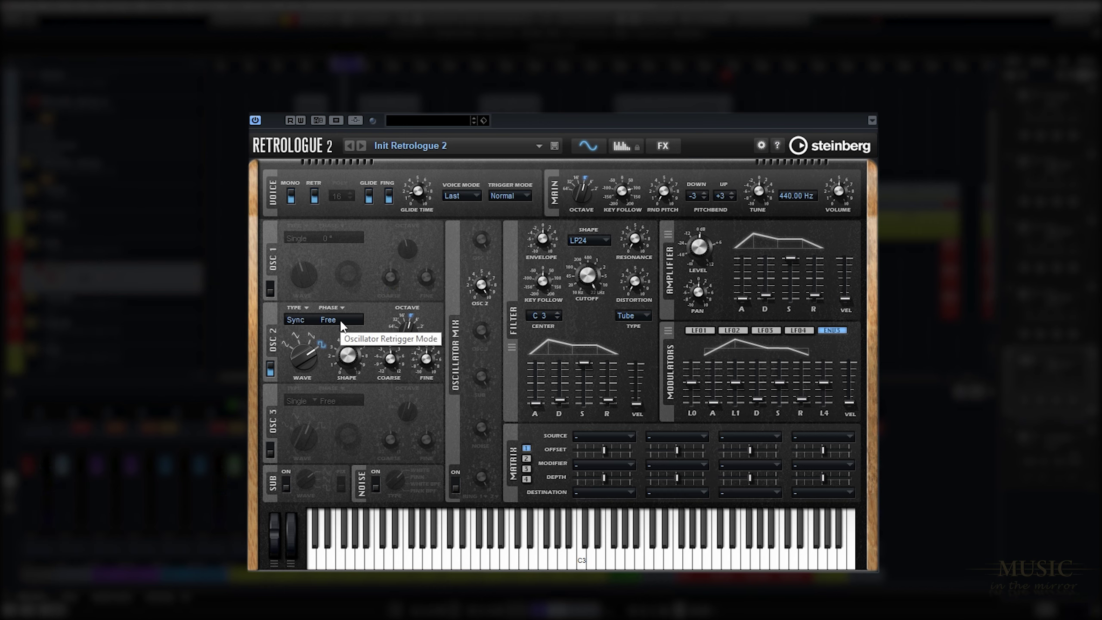
{"action": "left_click", "coordinate": [341, 320]}
{"action": "left_click", "coordinate": [349, 367]}
{"action": "left_click", "coordinate": [329, 318]}
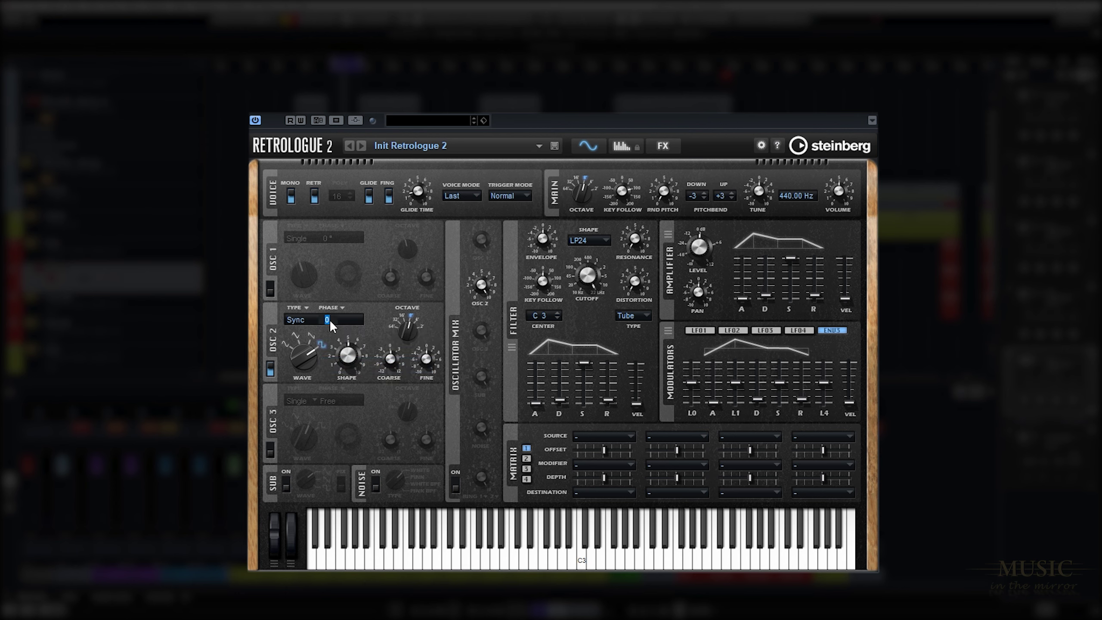
{"action": "type", "text": "90"}
{"action": "left_click", "coordinate": [271, 370]}
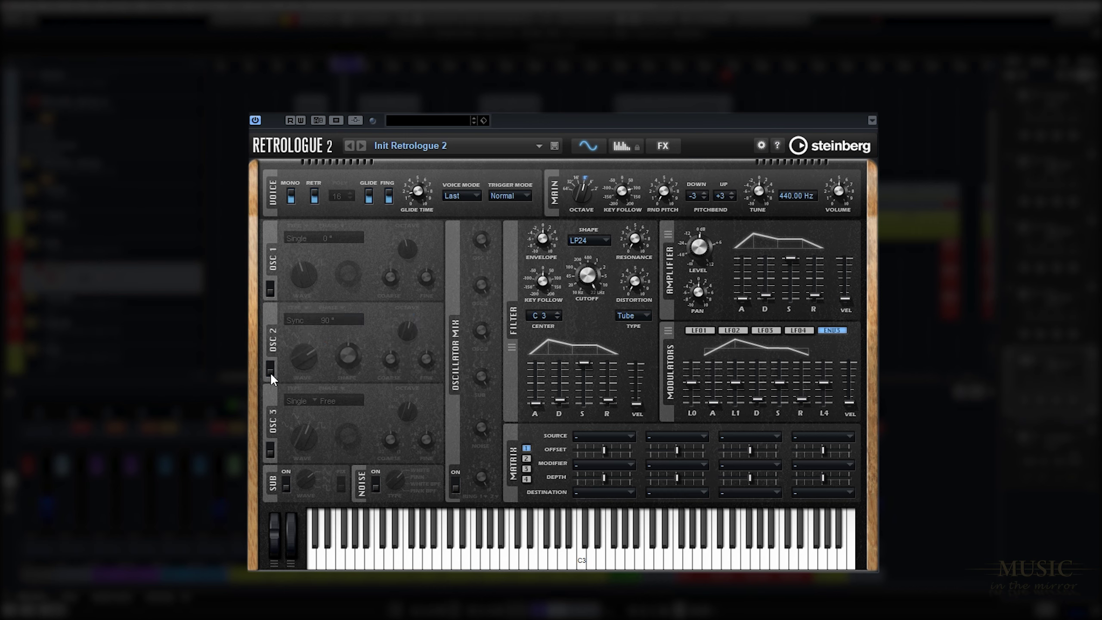
- Switch on OSC 3 with the square wave and set its fixed phase to 45°
{"action": "left_click", "coordinate": [271, 450]}
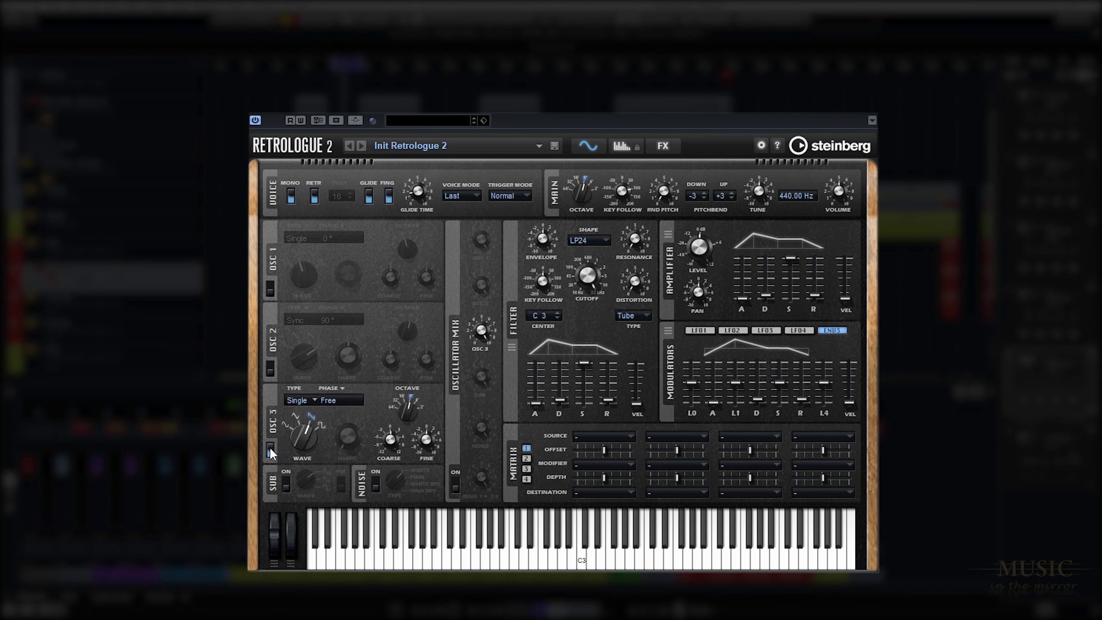
{"action": "left_click_drag", "start_coordinate": [308, 429], "coordinate": [312, 390]}
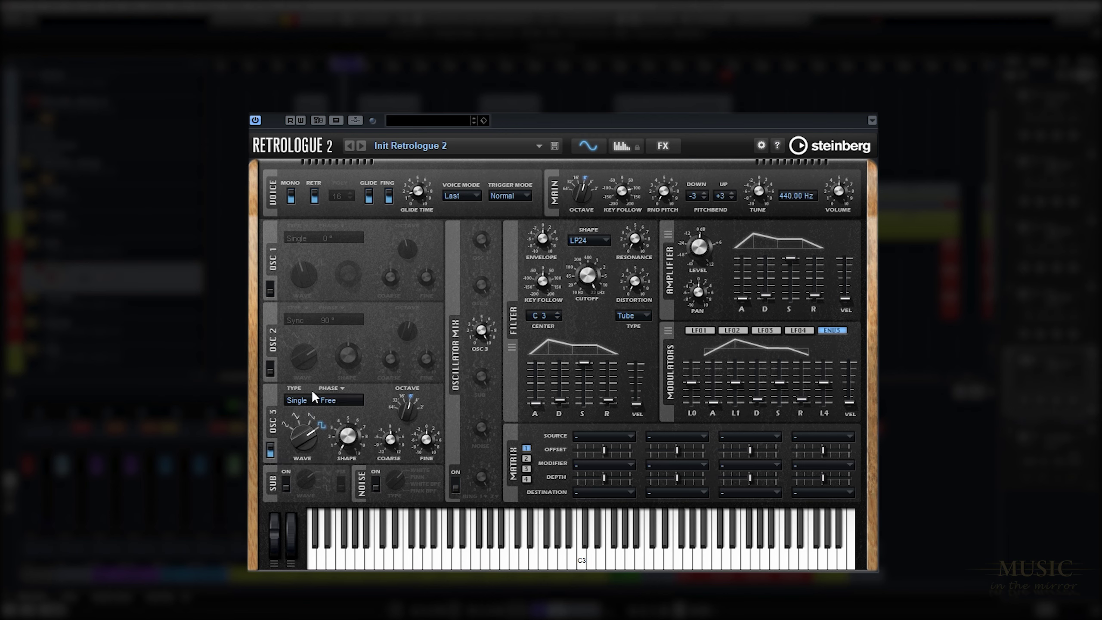
{"action": "left_click", "coordinate": [337, 400]}
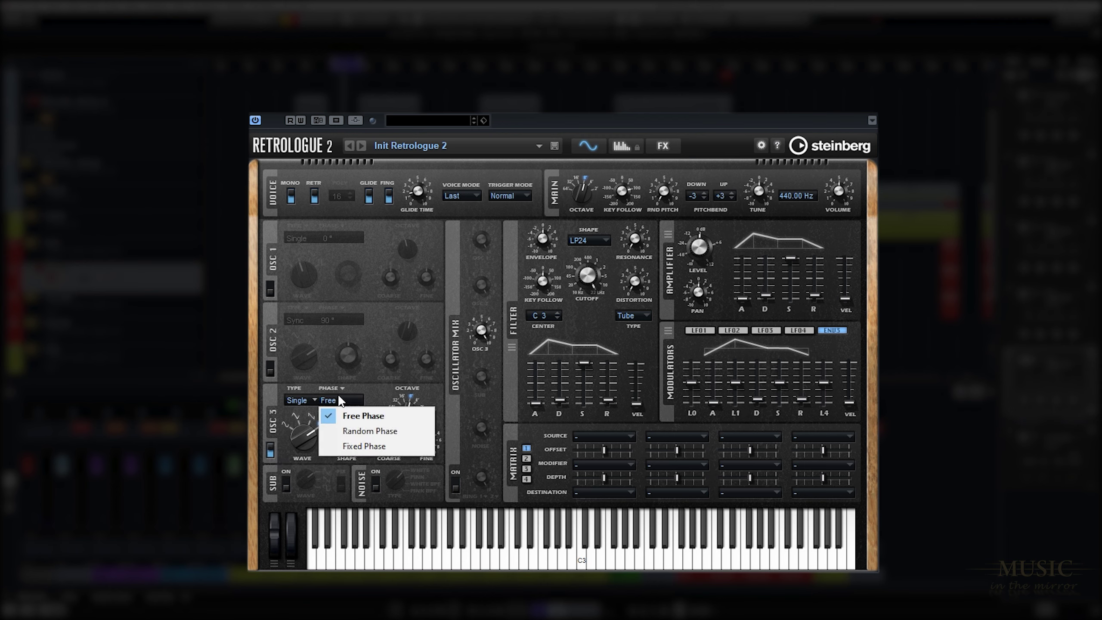
{"action": "left_click", "coordinate": [347, 447]}
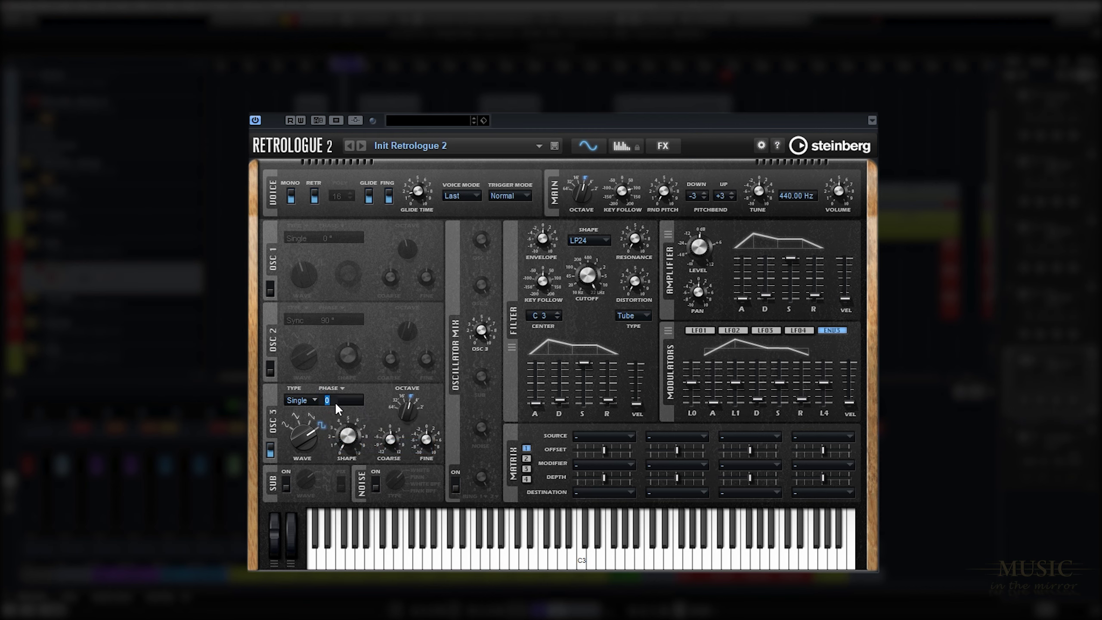
{"action": "type", "text": "45"}
- Set OSC 3 to the Multi type with 3 voices and a 7 cent detune, and toggle the oscillator's power
{"action": "left_click", "coordinate": [308, 401]}
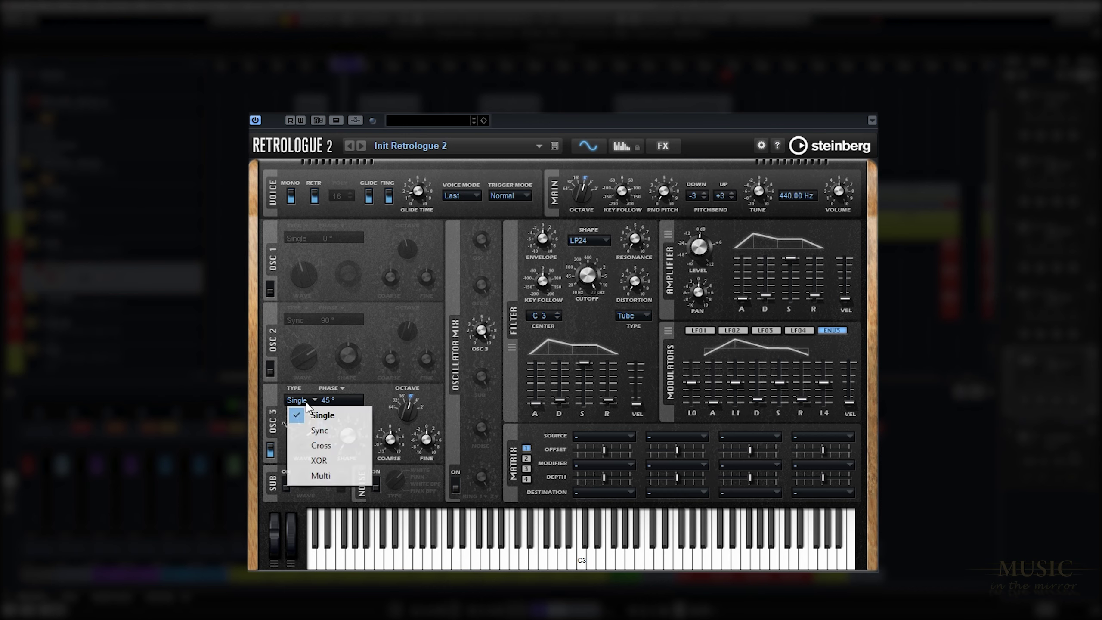
{"action": "left_click", "coordinate": [311, 476]}
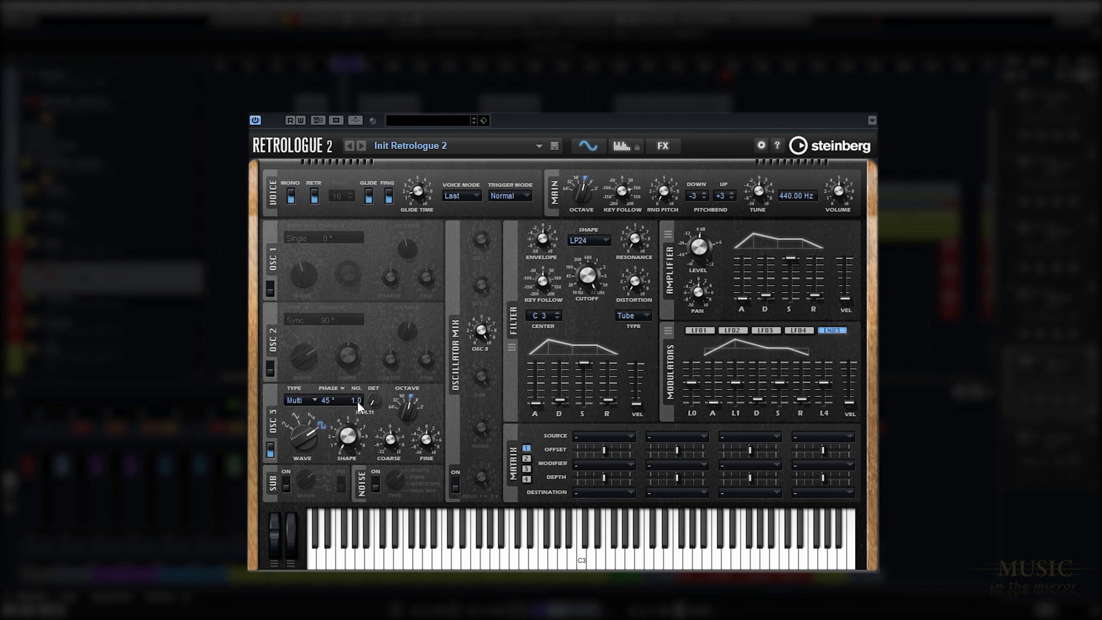
{"action": "type", "text": "3"}
{"action": "mouse_move", "coordinate": [373, 403]}
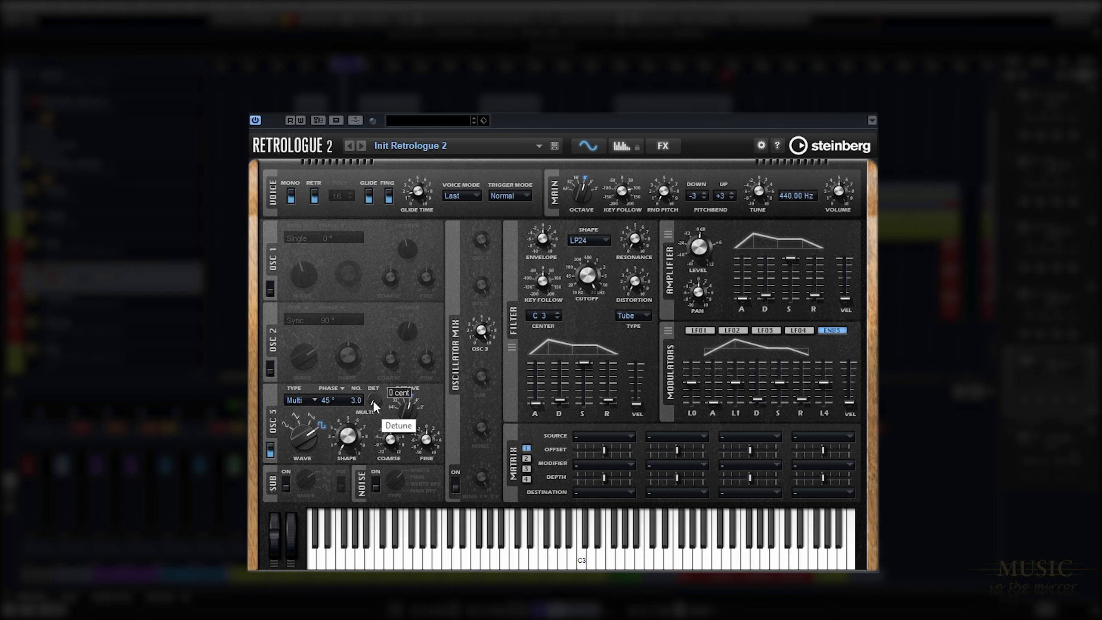
{"action": "left_click_drag", "start_coordinate": [373, 403], "coordinate": [373, 393]}
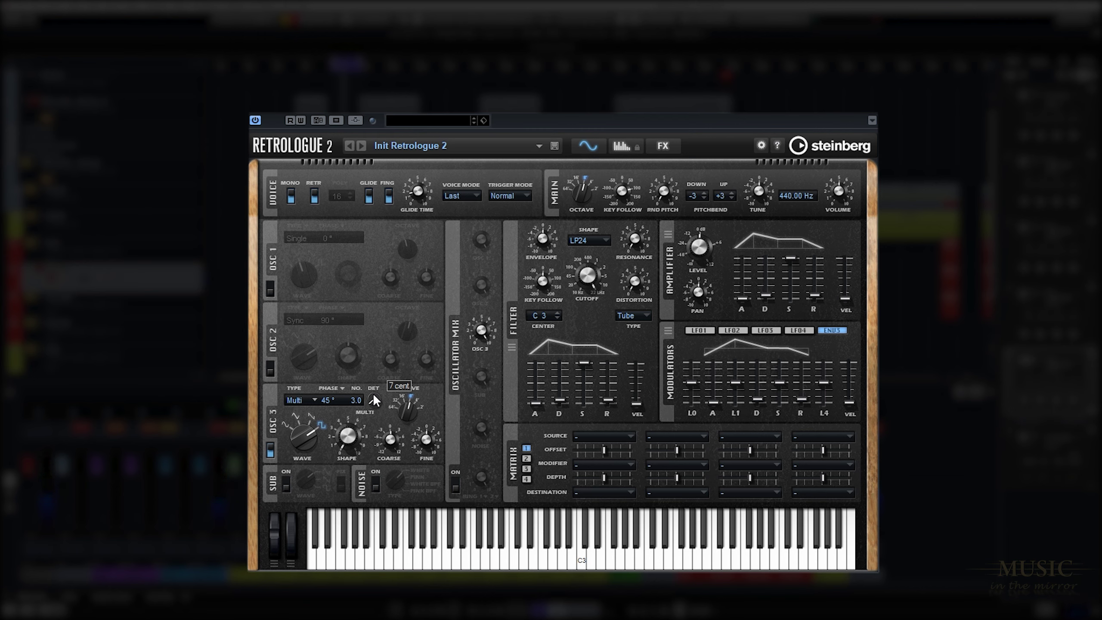
{"action": "left_click", "coordinate": [270, 450]}
- Enable the sub oscillator, and raise the filter's distortion while lowering its cutoff
{"action": "left_click", "coordinate": [284, 484]}
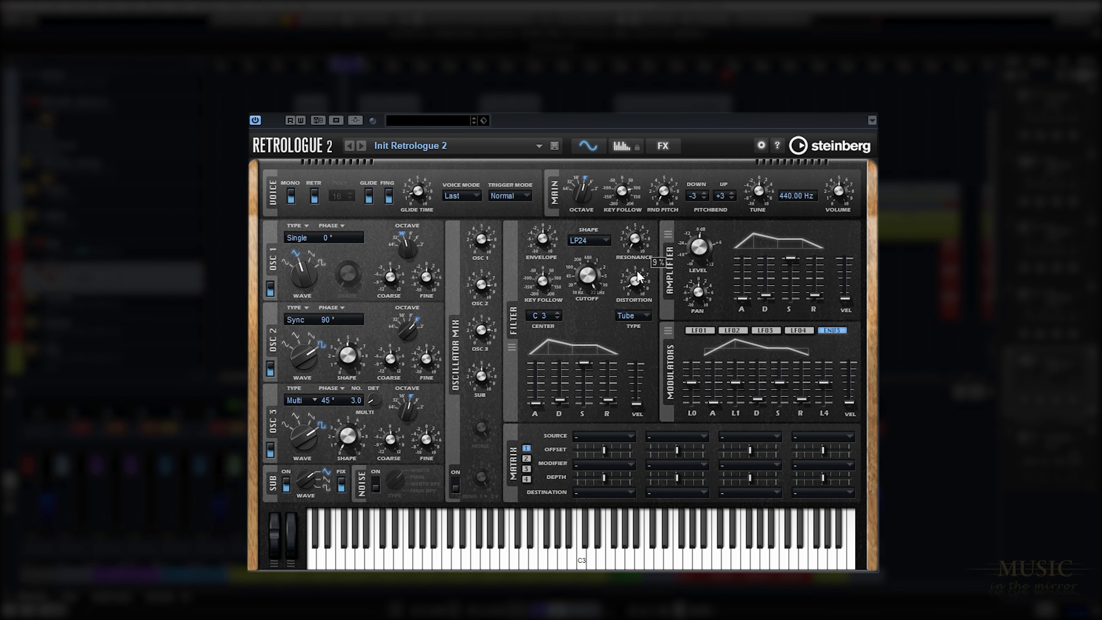
{"action": "left_click_drag", "start_coordinate": [638, 273], "coordinate": [639, 256]}
{"action": "left_click_drag", "start_coordinate": [584, 277], "coordinate": [587, 331]}
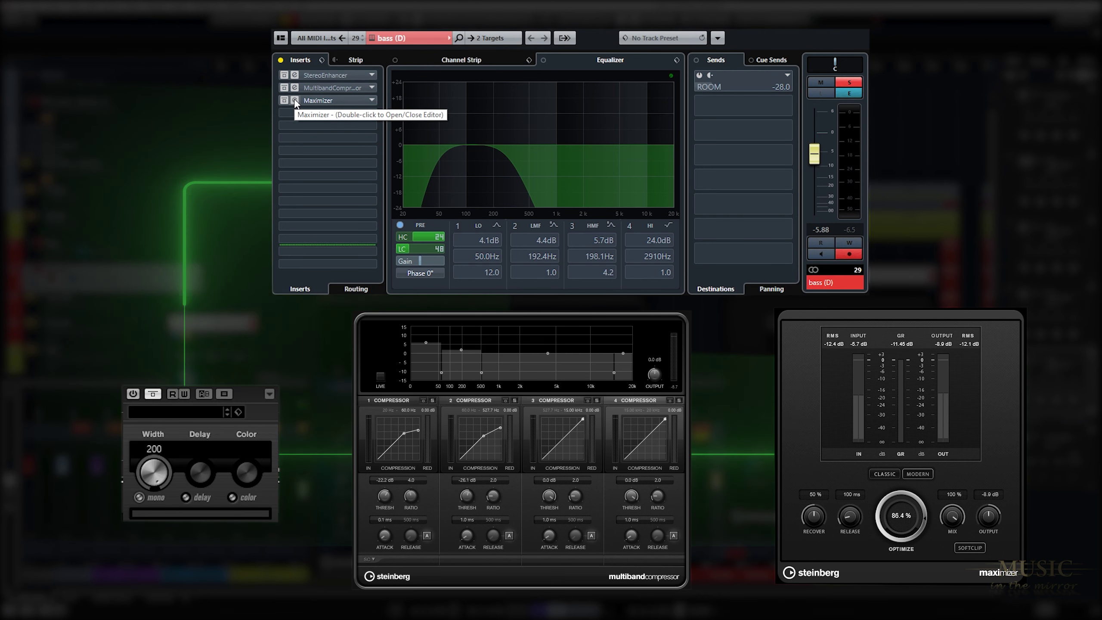
- Take the bass (D) channel's StereoEnhancer and MultibandCompressor inserts out of bypass during playback, and switch to the bass channel
{"action": "left_click", "coordinate": [285, 76]}
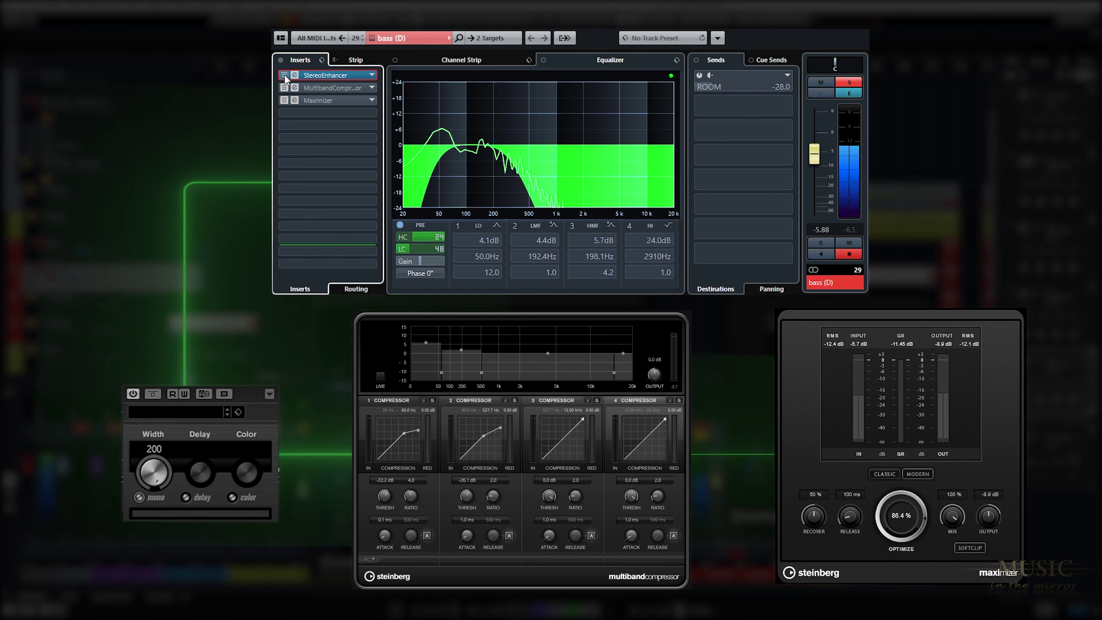
{"action": "left_click", "coordinate": [284, 75]}
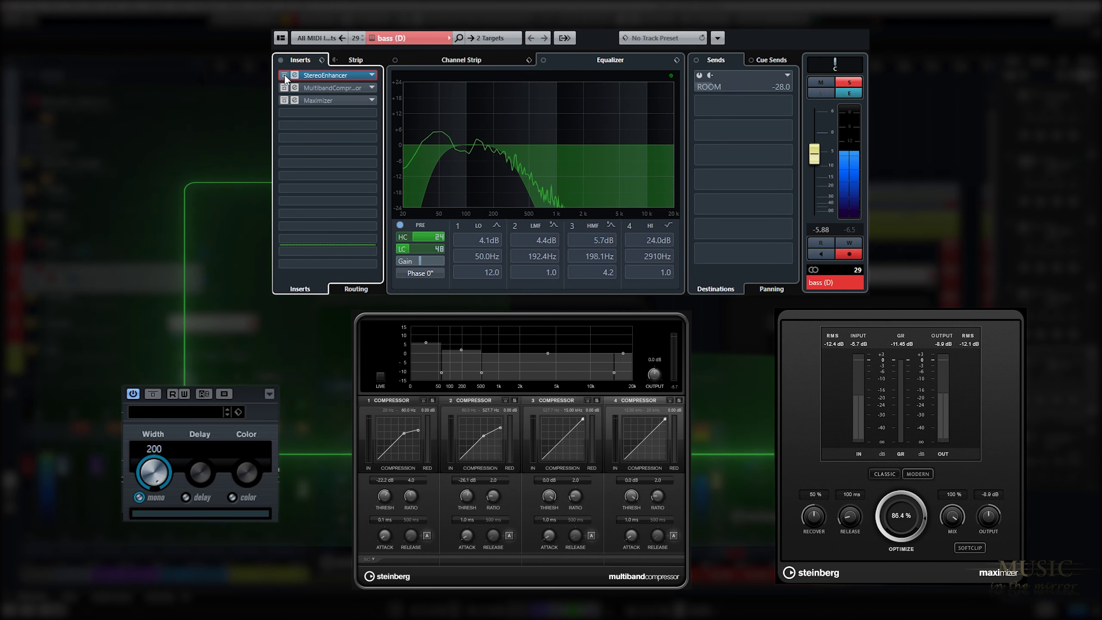
{"action": "left_click", "coordinate": [285, 87]}
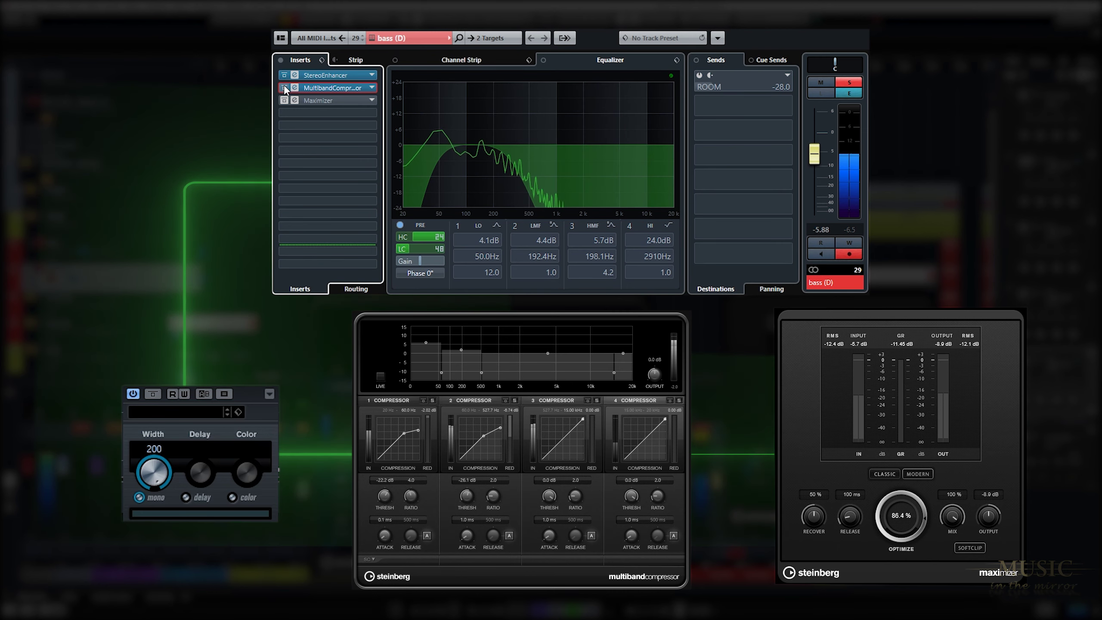
{"action": "key", "text": "Up"}
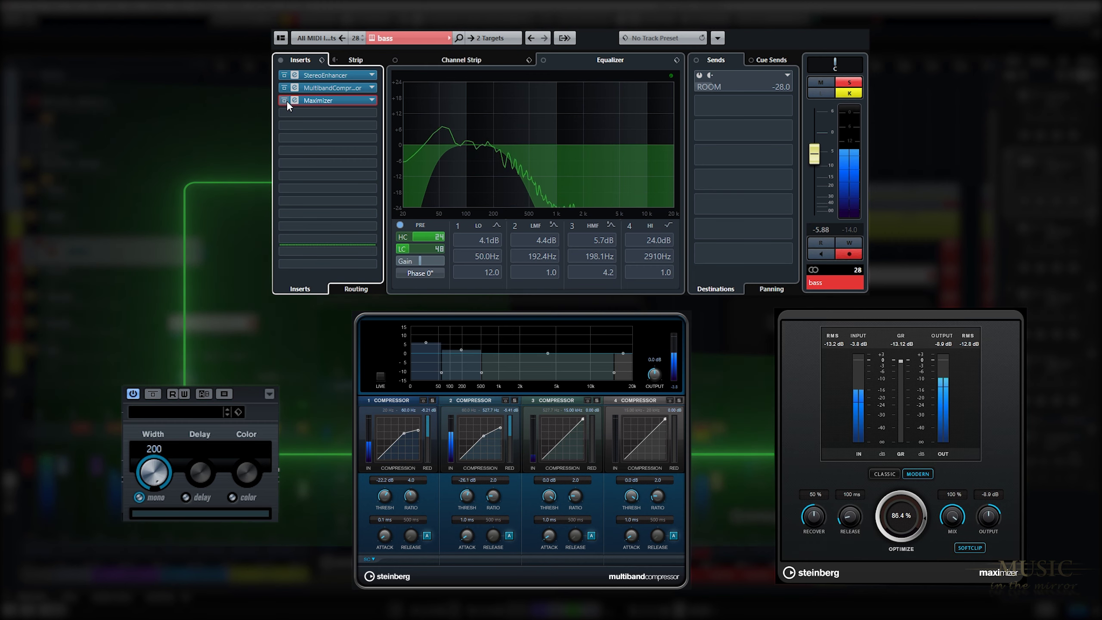
- Compare the bass channel's sound with all its inserts bypassed and active during playback
{"action": "left_click", "coordinate": [280, 60]}
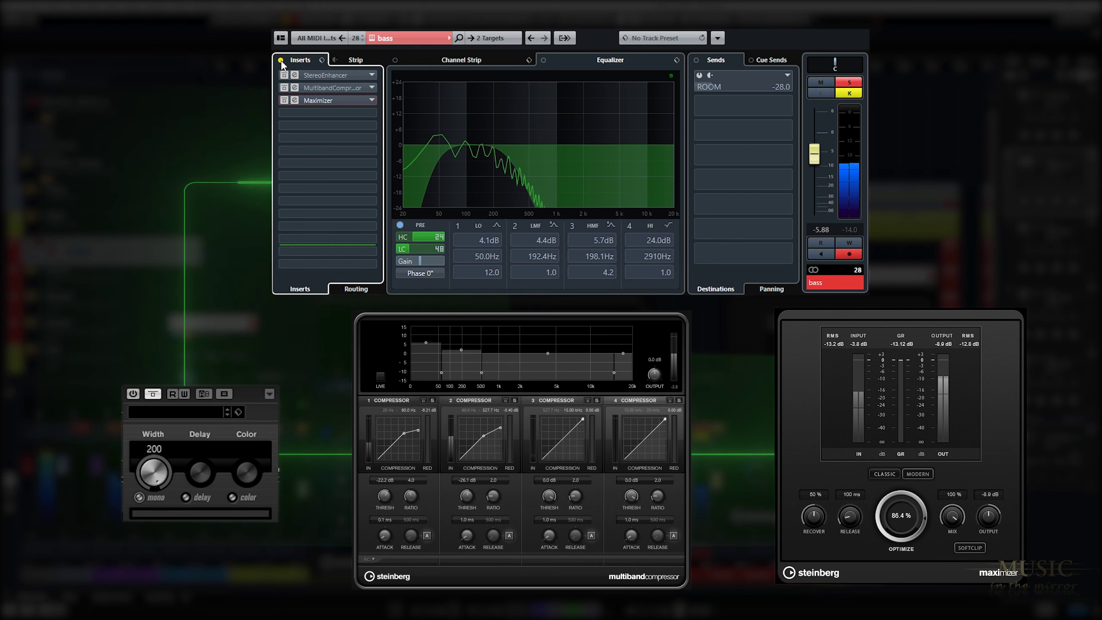
{"action": "left_click", "coordinate": [281, 60]}
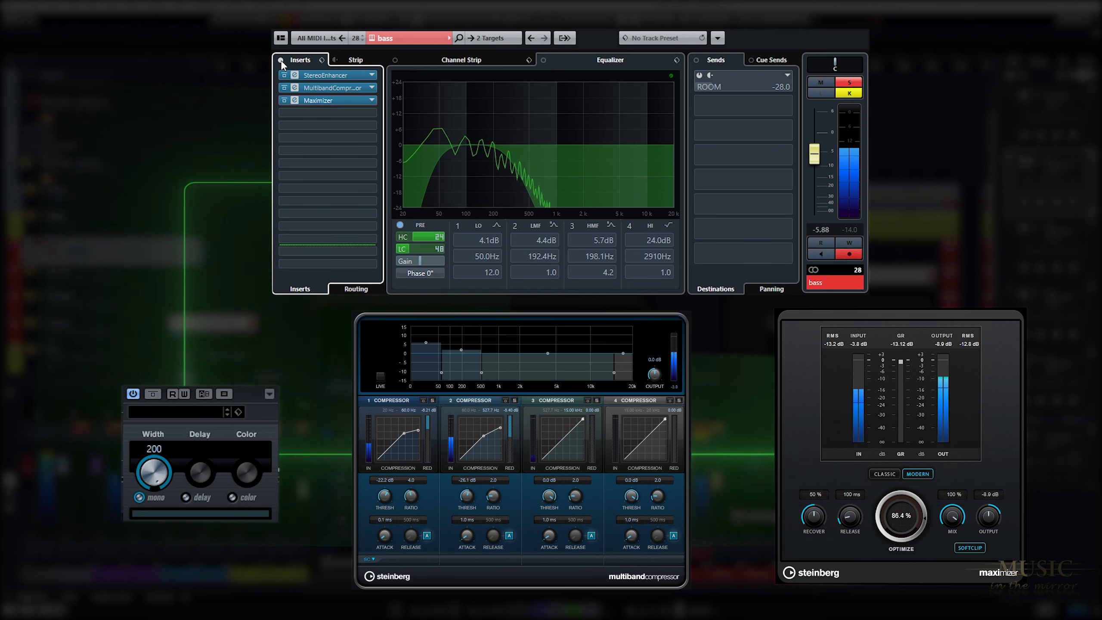
{"action": "left_click", "coordinate": [281, 60]}
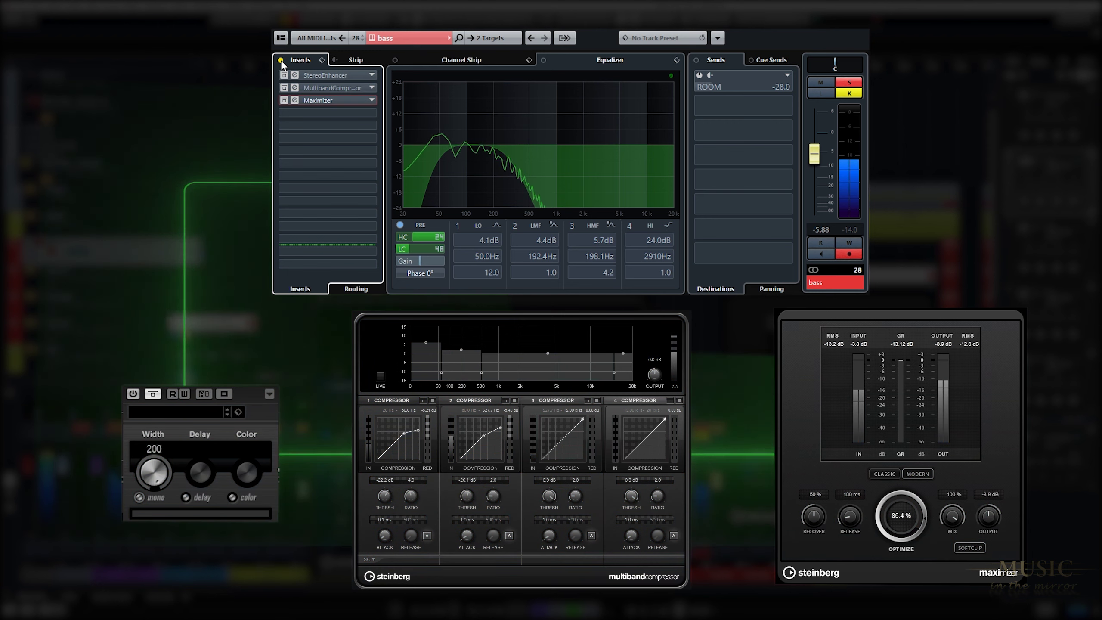
{"action": "left_click", "coordinate": [281, 61]}
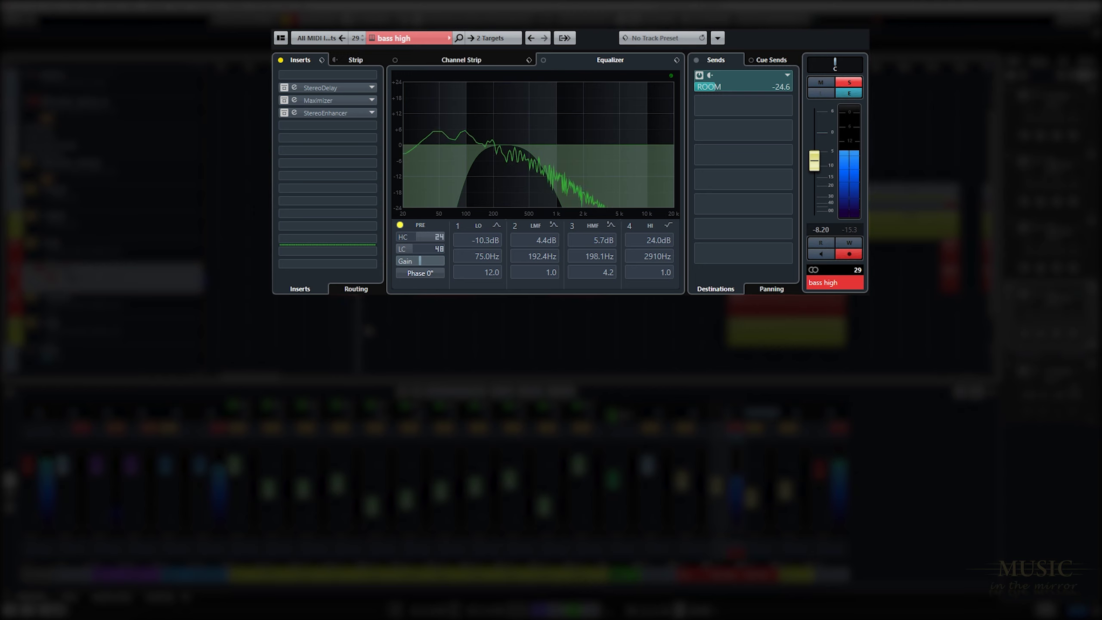
- Take the bass high channel's pre filters and StereoDelay insert out of bypass, and bring its fader up from silence to about -21.7 dB
{"action": "left_click", "coordinate": [400, 225]}
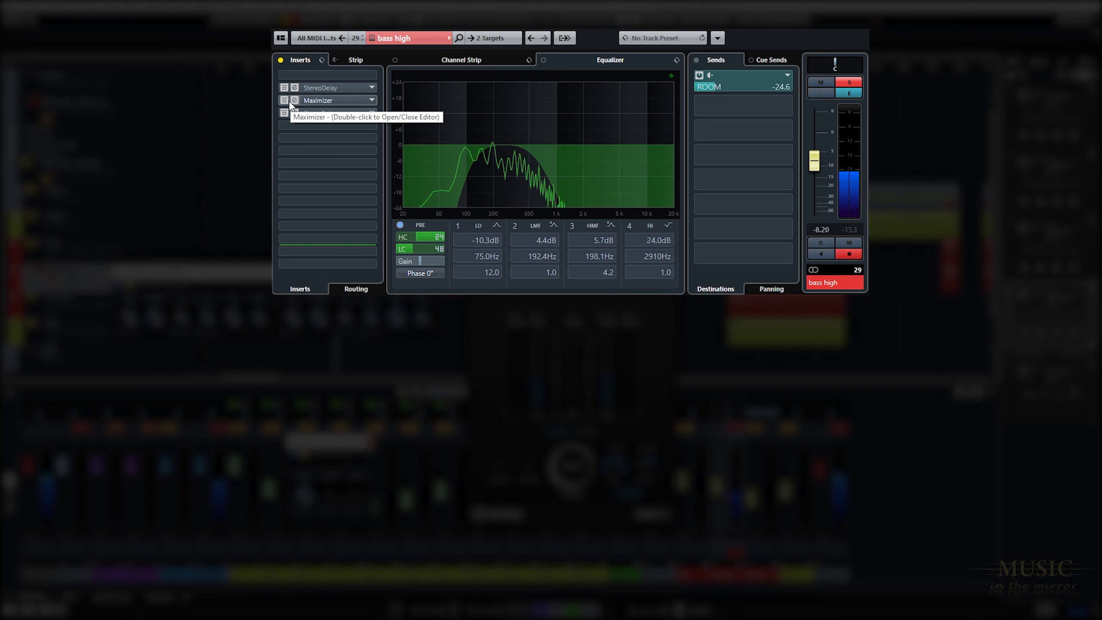
{"action": "left_click", "coordinate": [285, 89]}
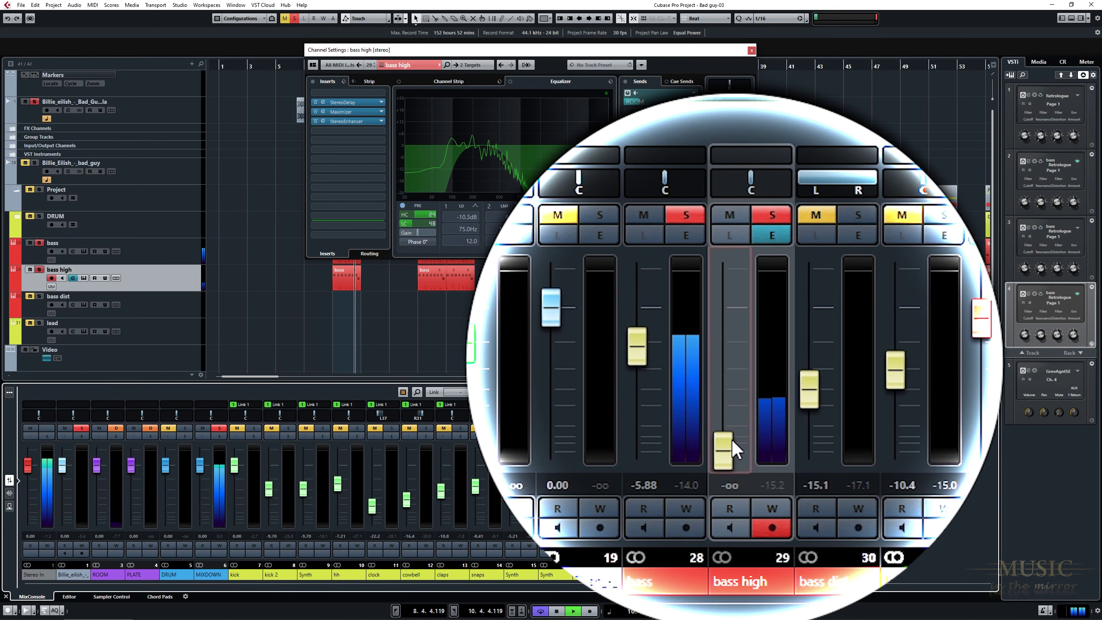
{"action": "left_click_drag", "start_coordinate": [724, 453], "coordinate": [734, 399]}
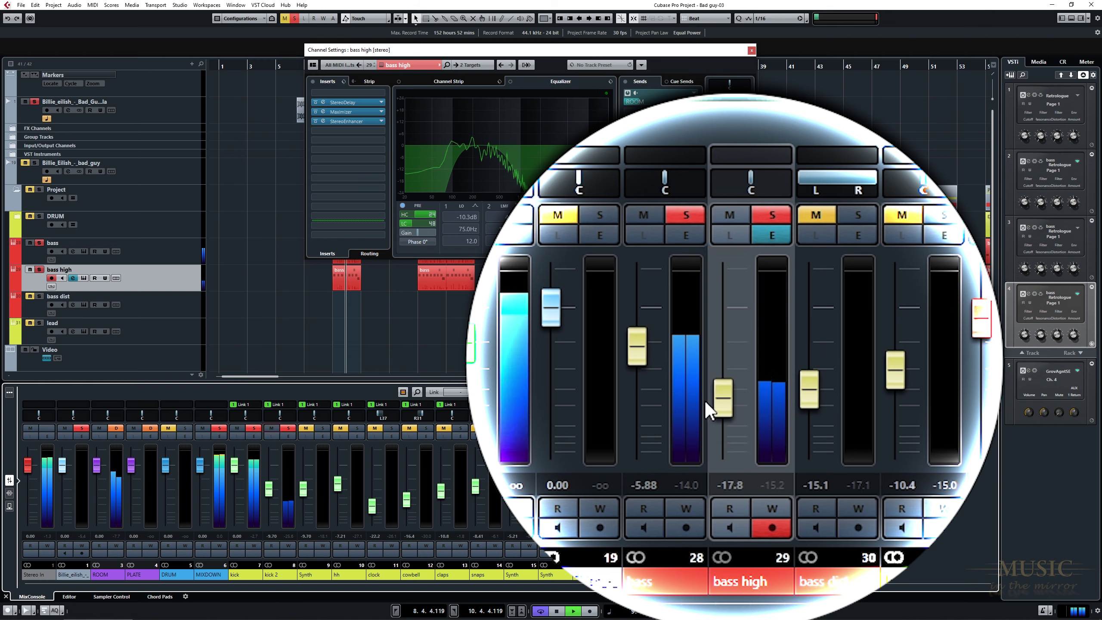
{"action": "left_click_drag", "start_coordinate": [721, 402], "coordinate": [722, 413]}
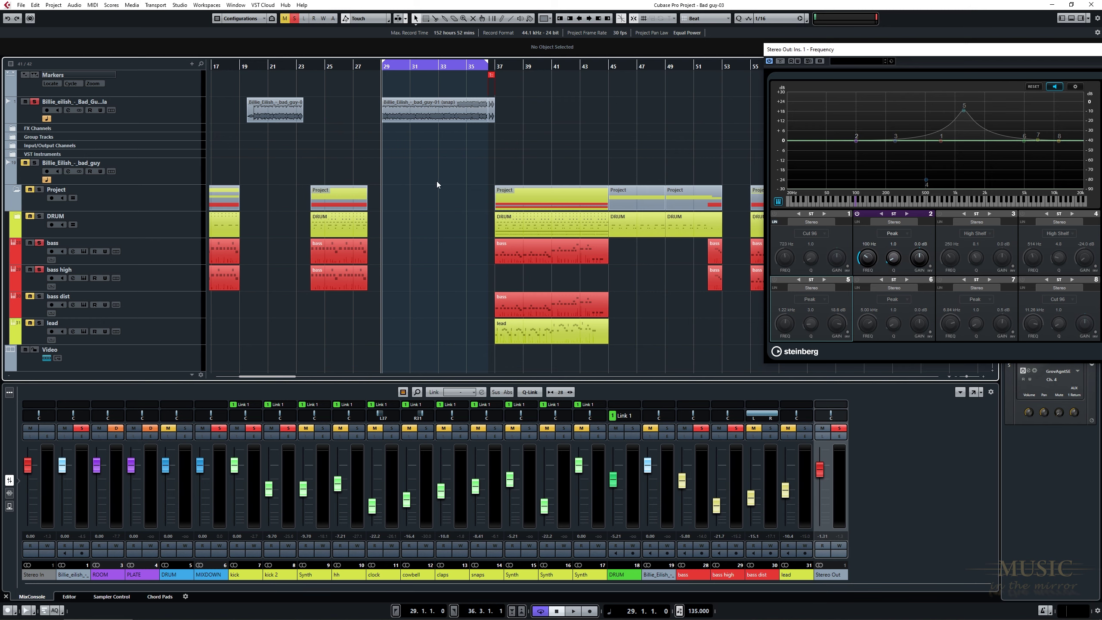
- Start playback and take the bass dist channel's high-cut and low-cut pre filters and its insert effects out of bypass
{"action": "key", "text": "space"}
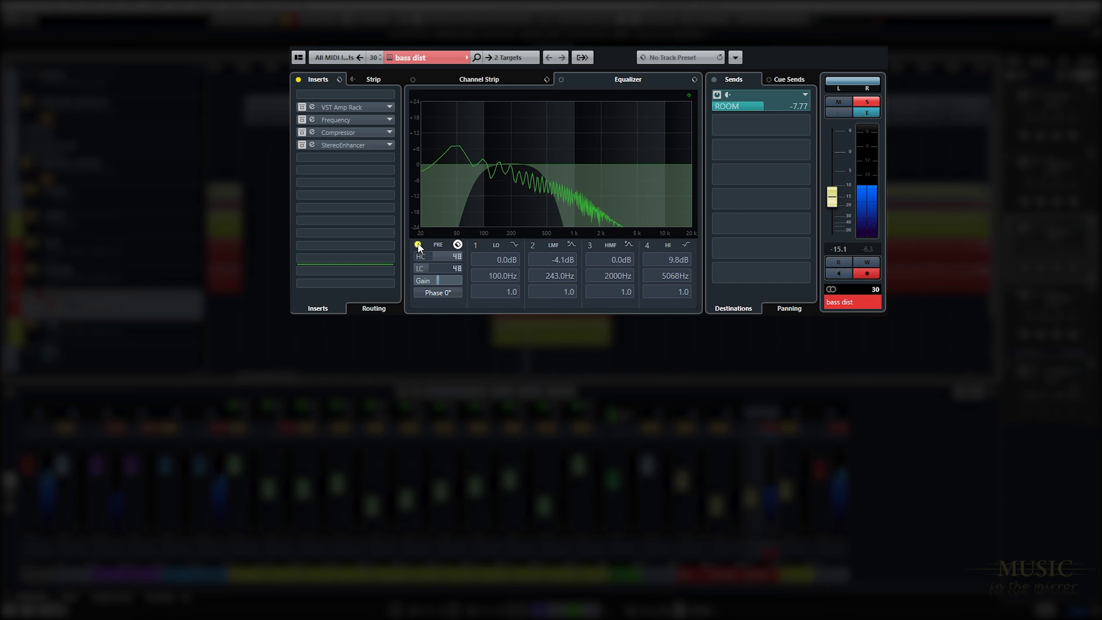
{"action": "left_click", "coordinate": [418, 245]}
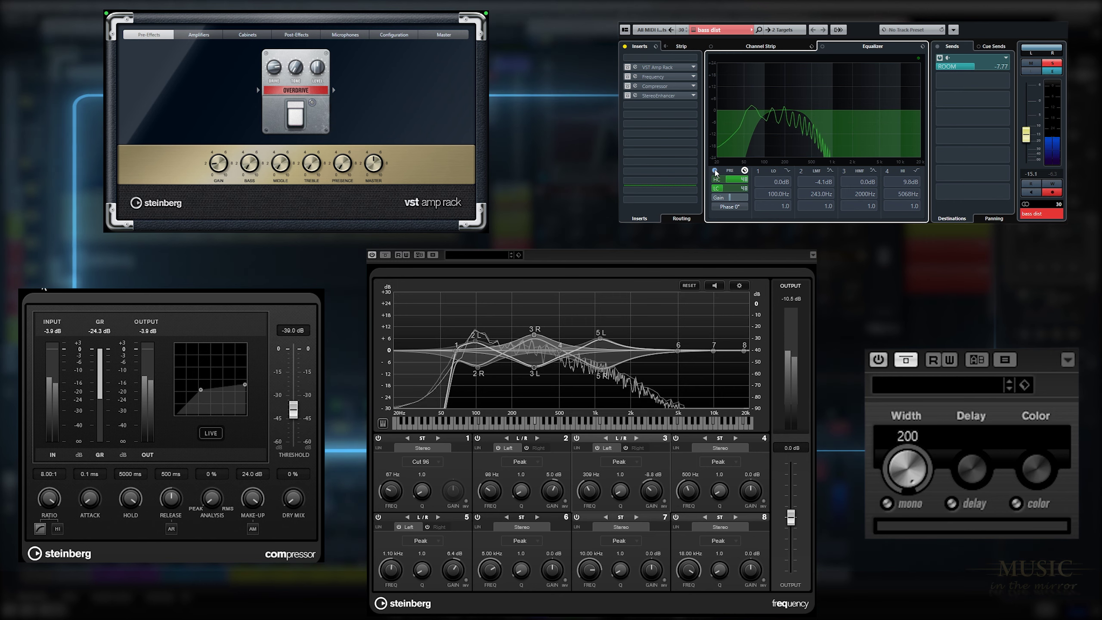
{"action": "left_click", "coordinate": [913, 358]}
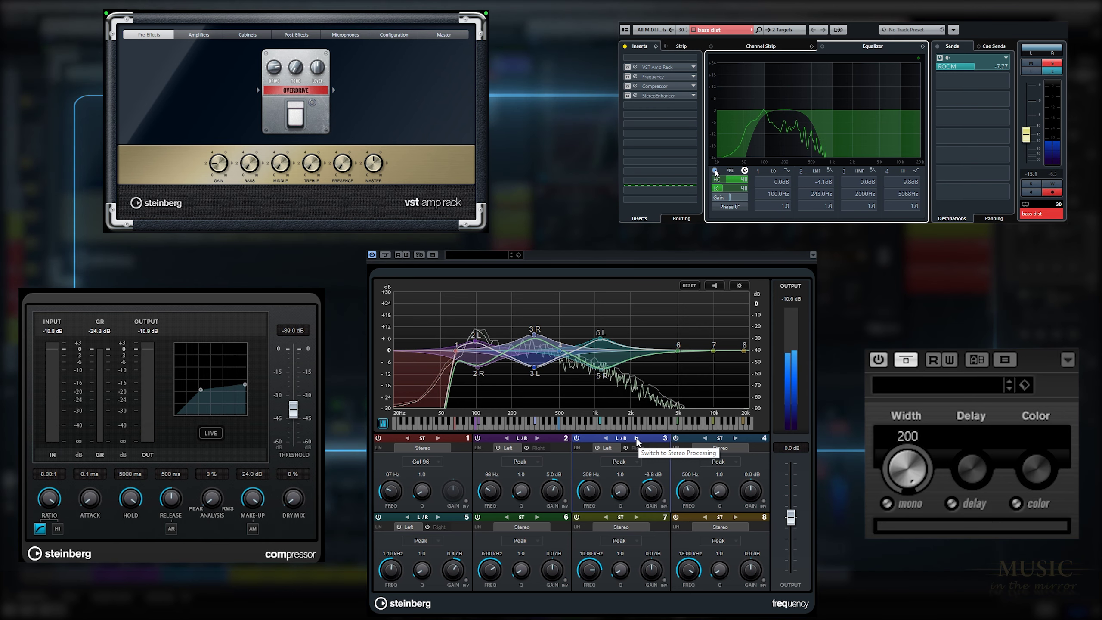
- Try M/S processing on band 3 of the Frequency EQ, return it to L/R, and compare the EQ bypassed and active
{"action": "left_click", "coordinate": [781, 449]}
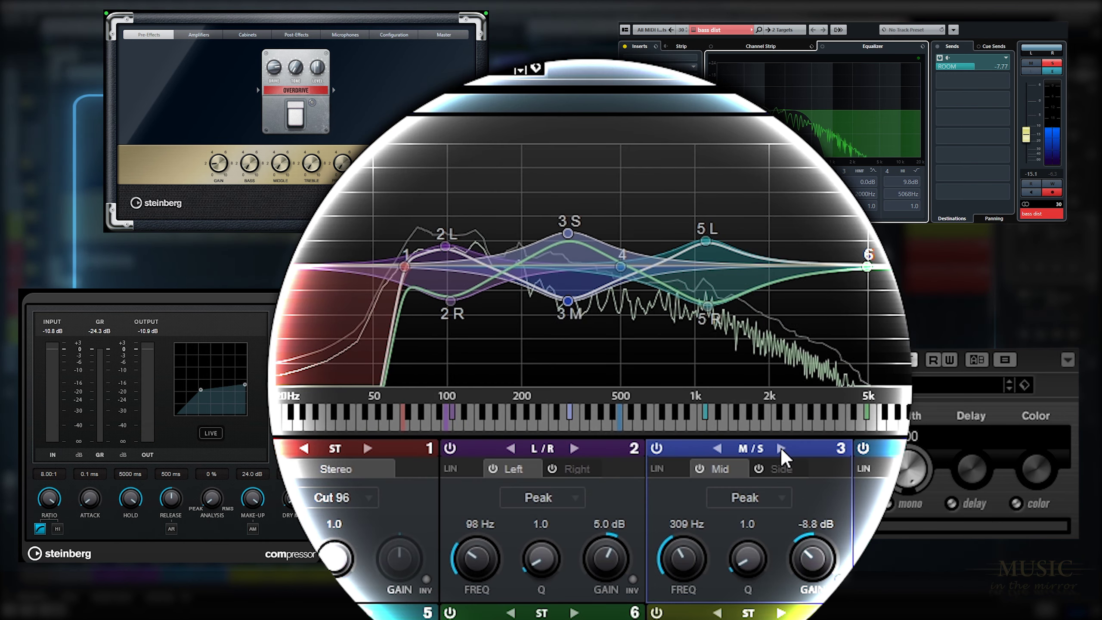
{"action": "left_click", "coordinate": [718, 449]}
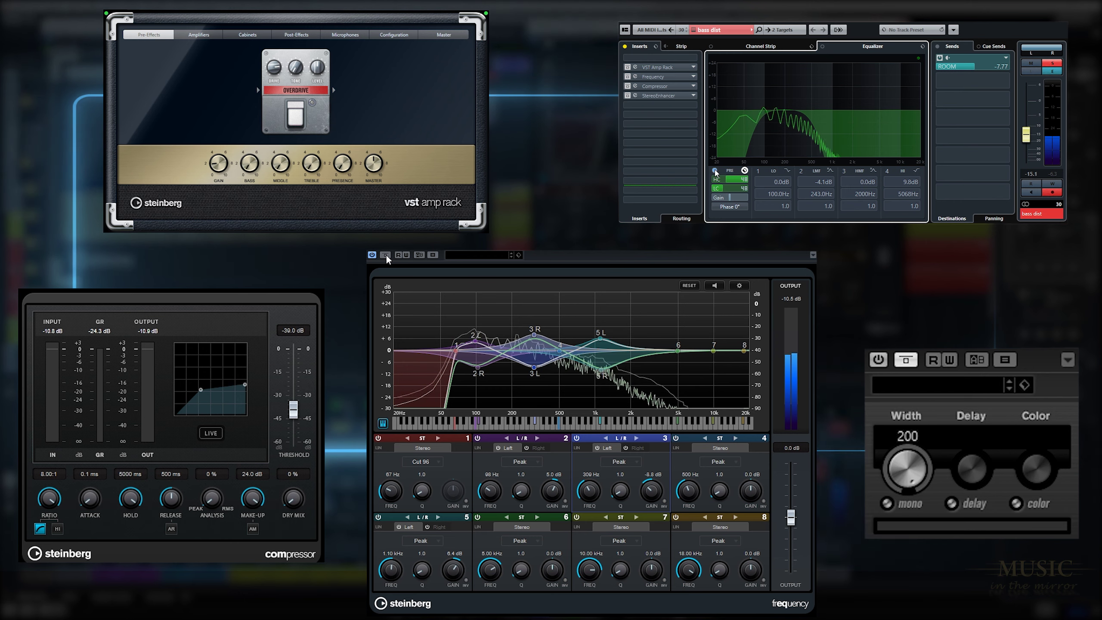
{"action": "left_click", "coordinate": [386, 255]}
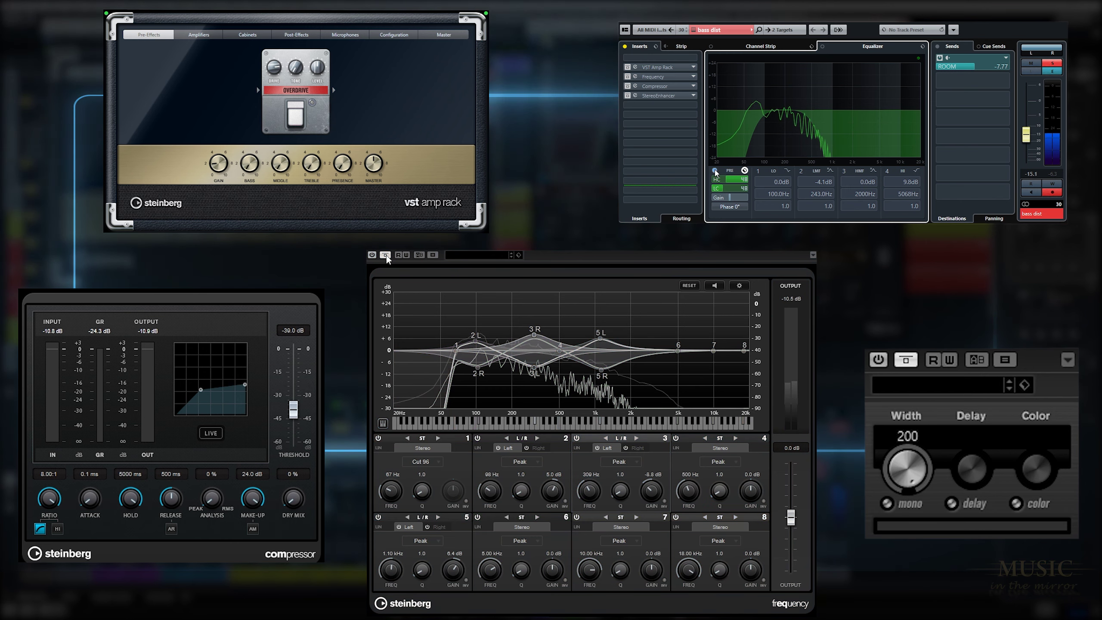
{"action": "left_click", "coordinate": [386, 255]}
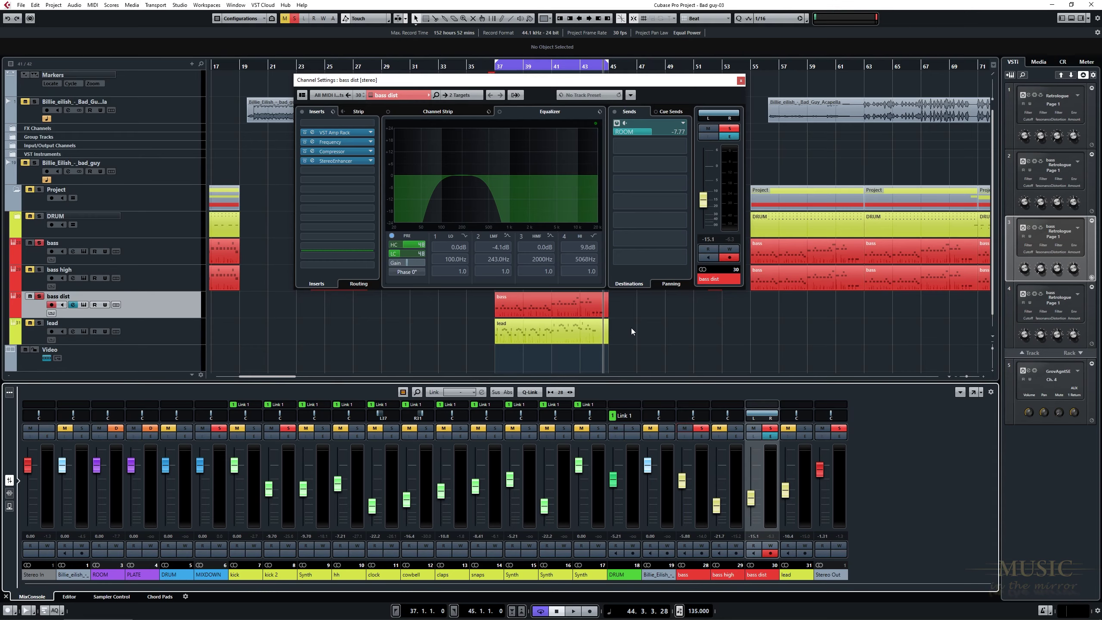
- Play the section from bar 37, drop the bass dist fader, and raise it again to about -18.5 dB
{"action": "key", "text": "space"}
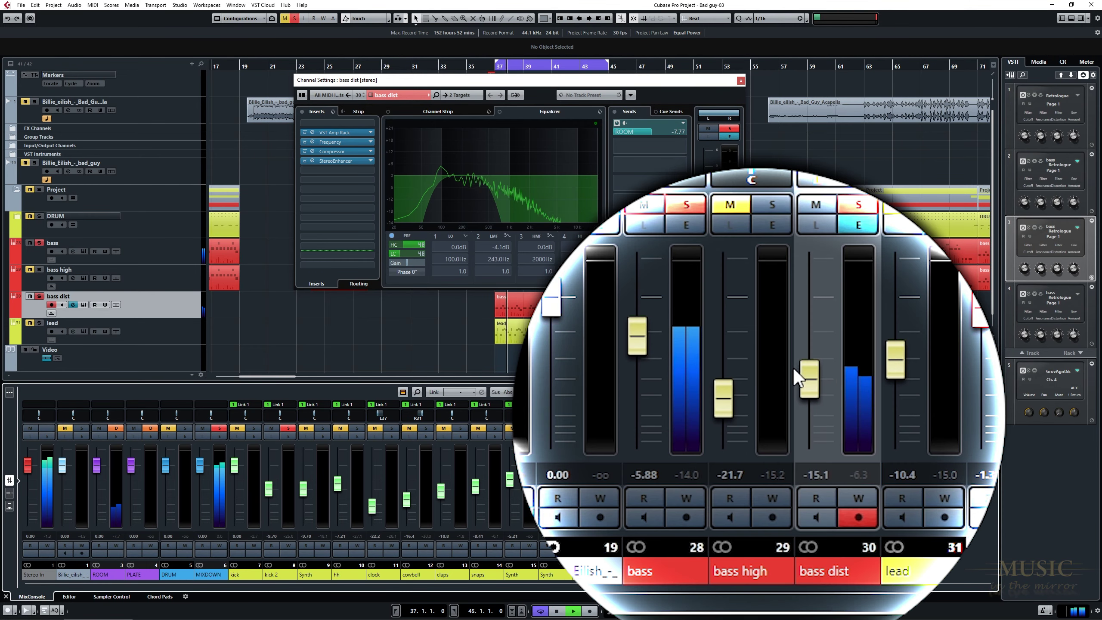
{"action": "left_click_drag", "start_coordinate": [751, 499], "coordinate": [749, 520]}
{"action": "left_click_drag", "start_coordinate": [811, 443], "coordinate": [816, 392]}
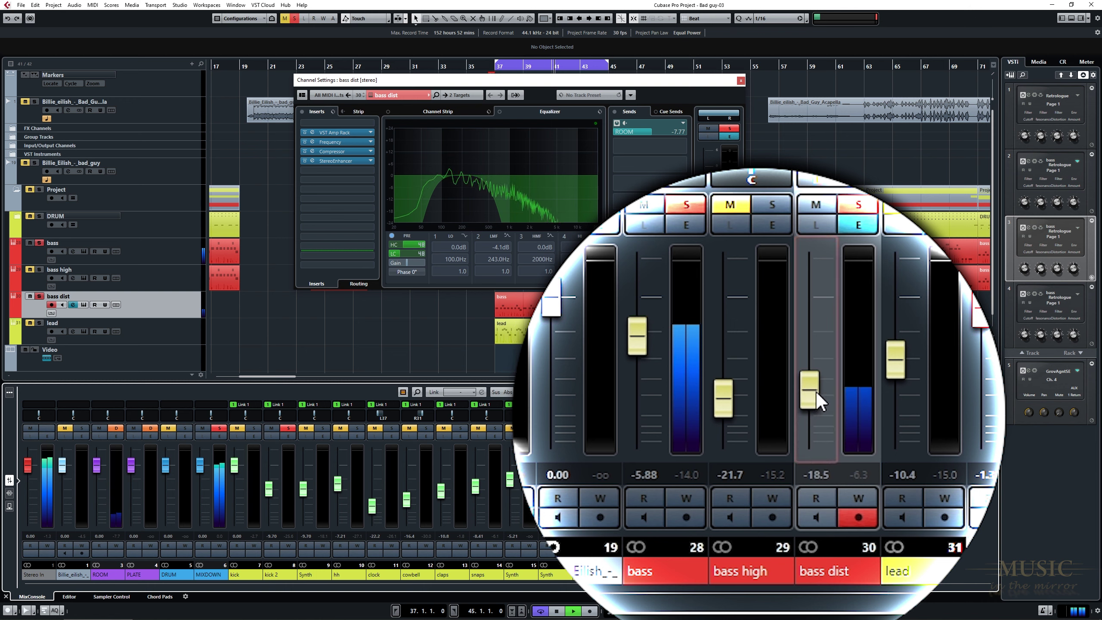
- Solo the kick, hh, clock, cowbell, claps and snaps channels alongside the bass during playback, and lower the bass dist fader
{"action": "left_click", "coordinate": [237, 428]}
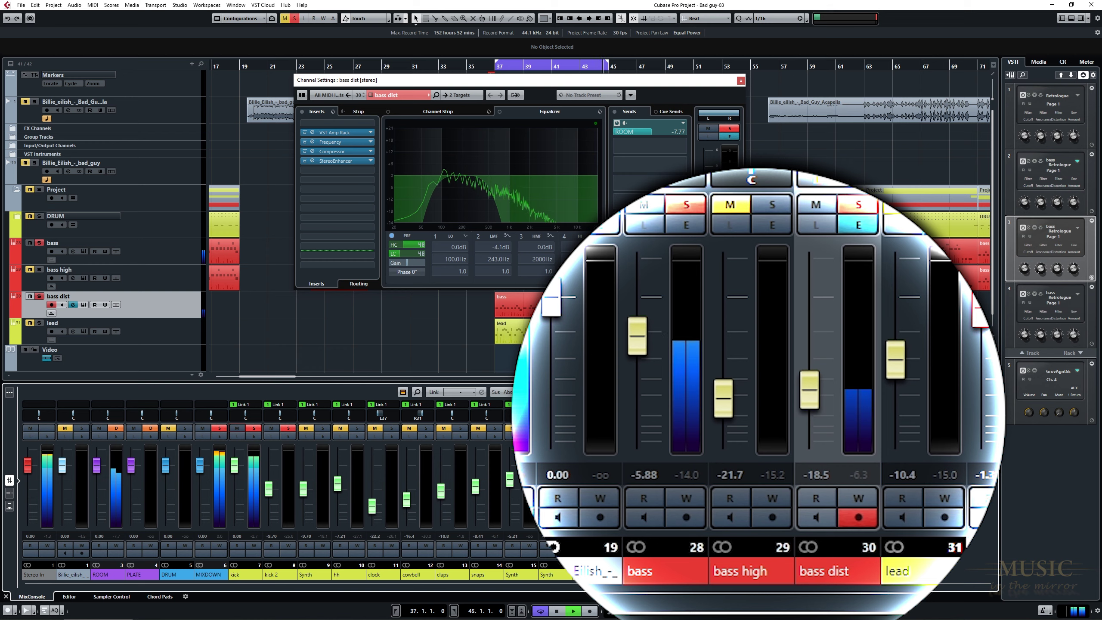
{"action": "left_click", "coordinate": [341, 428]}
{"action": "left_click", "coordinate": [375, 429]}
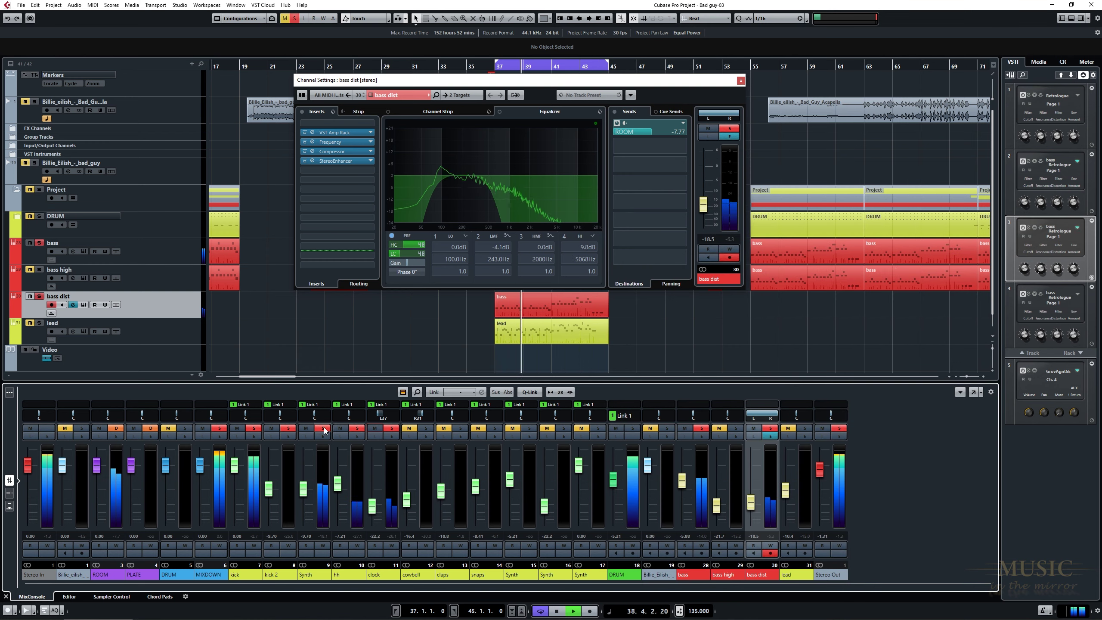
{"action": "left_click", "coordinate": [409, 429]}
{"action": "left_click", "coordinate": [426, 429]}
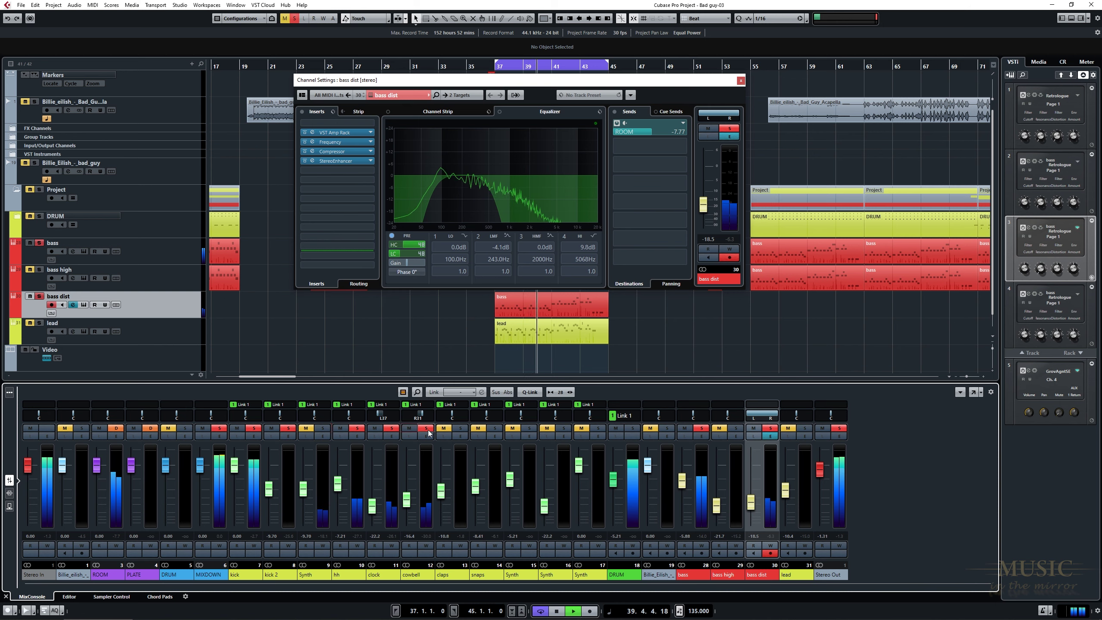
{"action": "left_click", "coordinate": [443, 429]}
{"action": "left_click", "coordinate": [461, 429]}
{"action": "left_click", "coordinate": [478, 428]}
{"action": "left_click", "coordinate": [495, 428]}
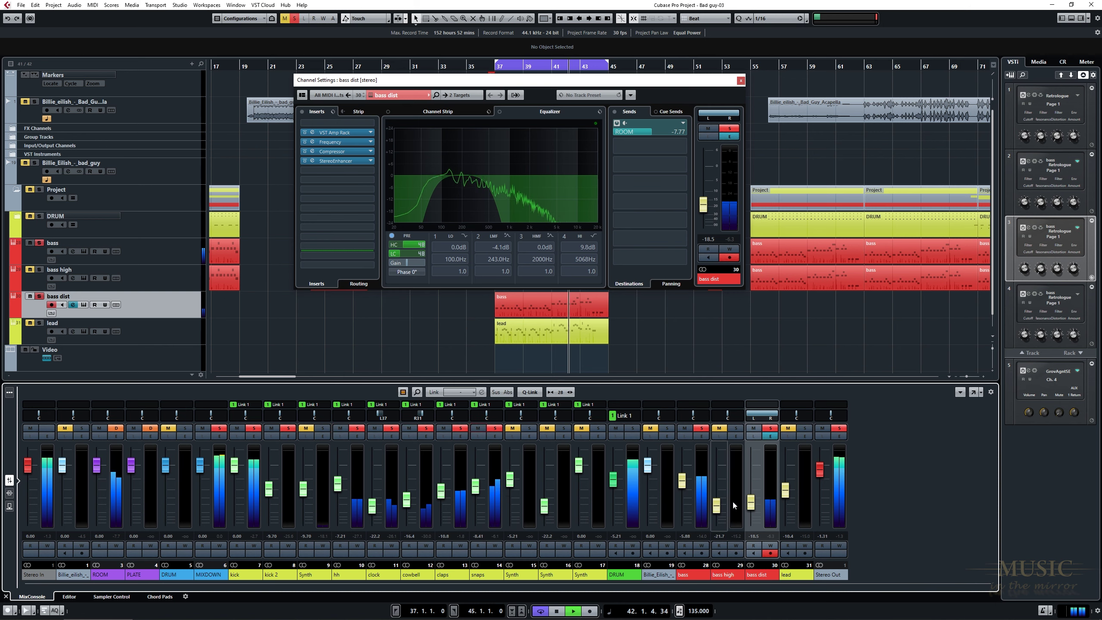
{"action": "left_click_drag", "start_coordinate": [755, 504], "coordinate": [755, 536]}
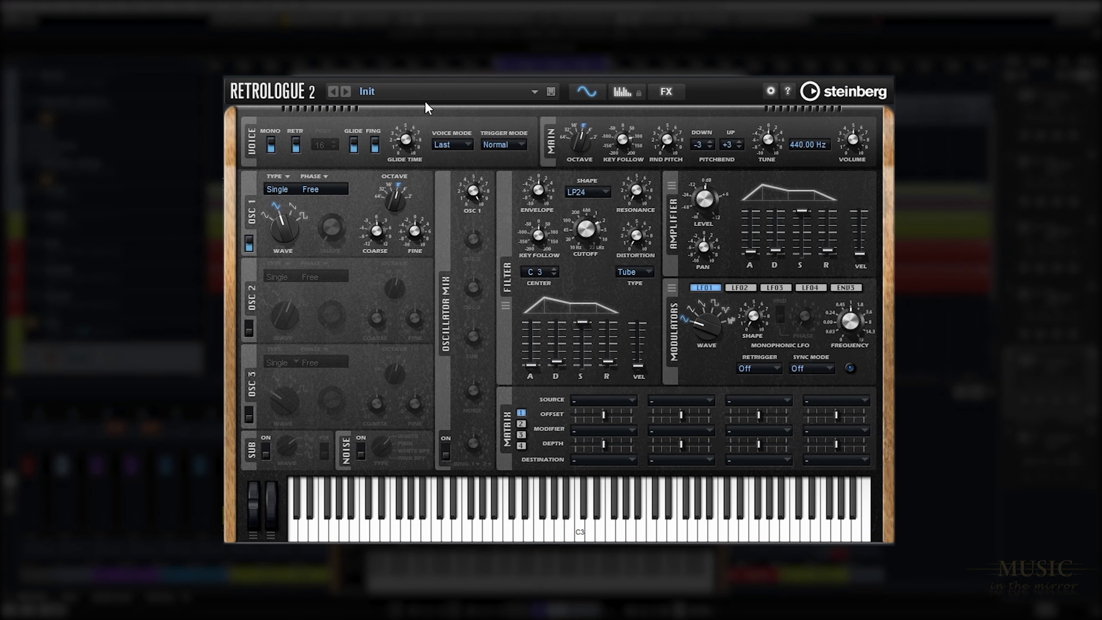
- Load the Init Retrologue 2 preset and enable mono mode, retrigger and fingered glide
{"action": "left_click", "coordinate": [426, 97]}
{"action": "double_click", "coordinate": [498, 86]}
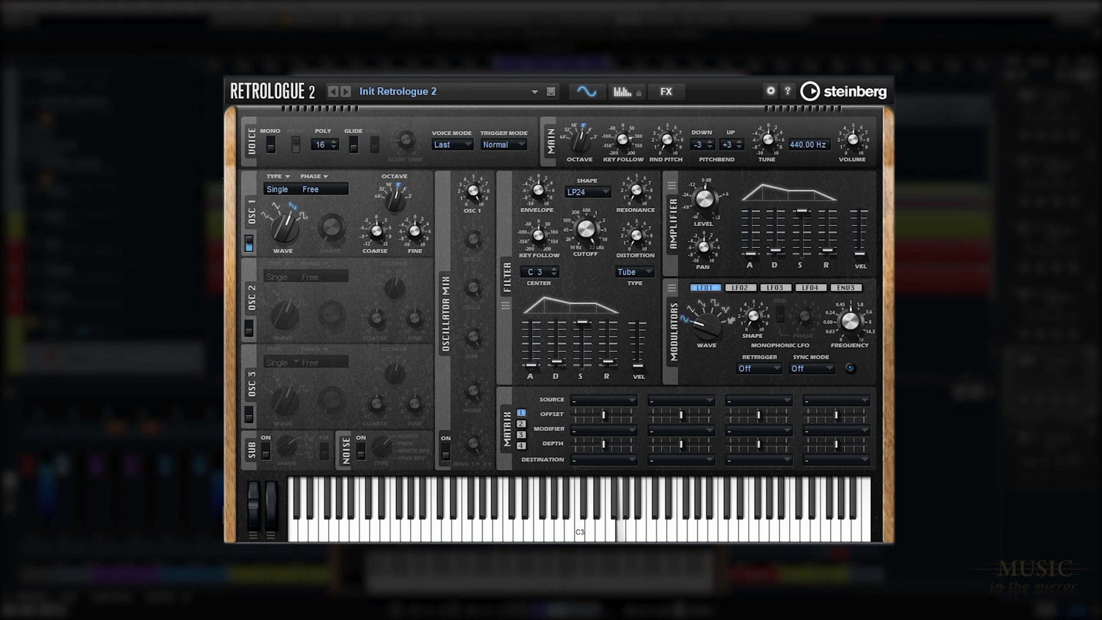
{"action": "left_click", "coordinate": [268, 147]}
{"action": "left_click", "coordinate": [296, 147]}
{"action": "left_click", "coordinate": [354, 145]}
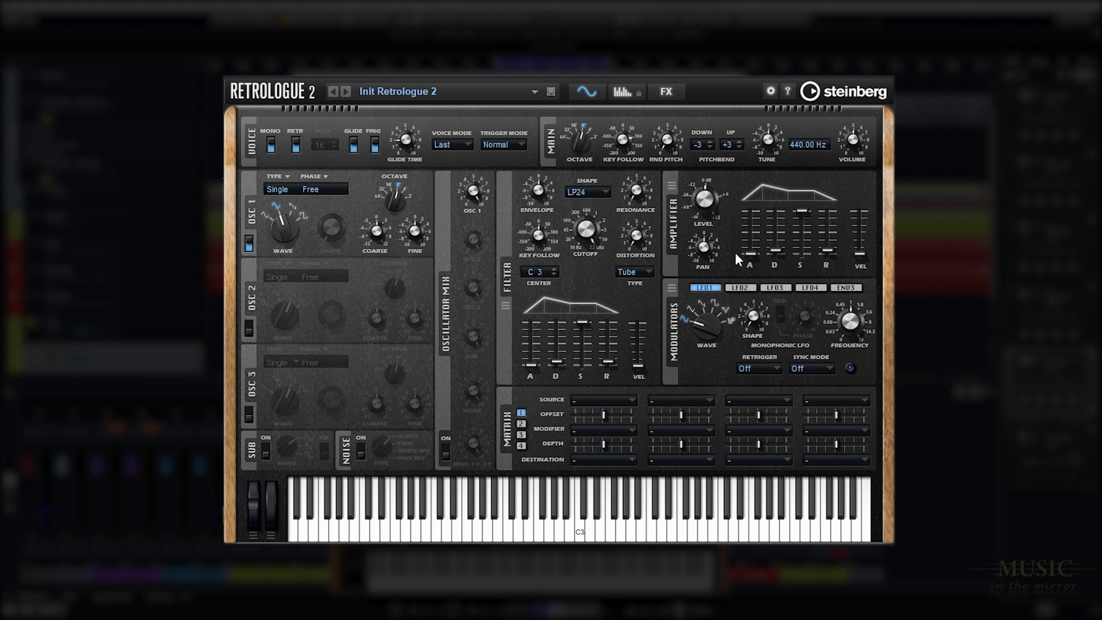
- Lower the filter cutoff, and switch on Retrologue's reverb effect with a reduced mix
{"action": "mouse_move", "coordinate": [749, 254]}
{"action": "mouse_move", "coordinate": [596, 249]}
{"action": "left_click_drag", "start_coordinate": [595, 245], "coordinate": [596, 274]}
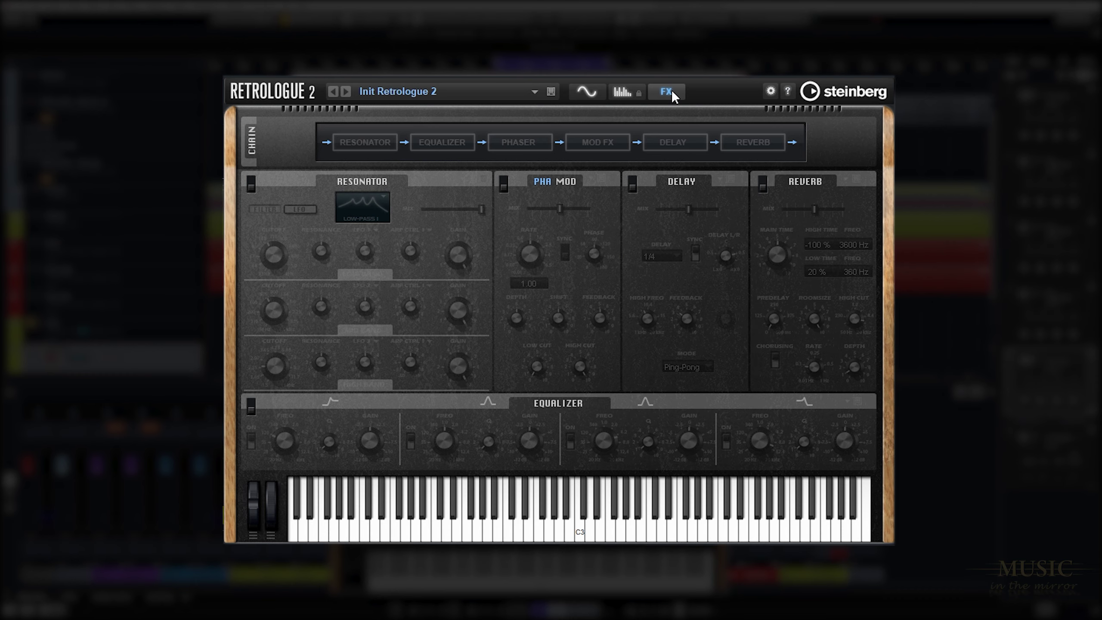
{"action": "left_click", "coordinate": [762, 185]}
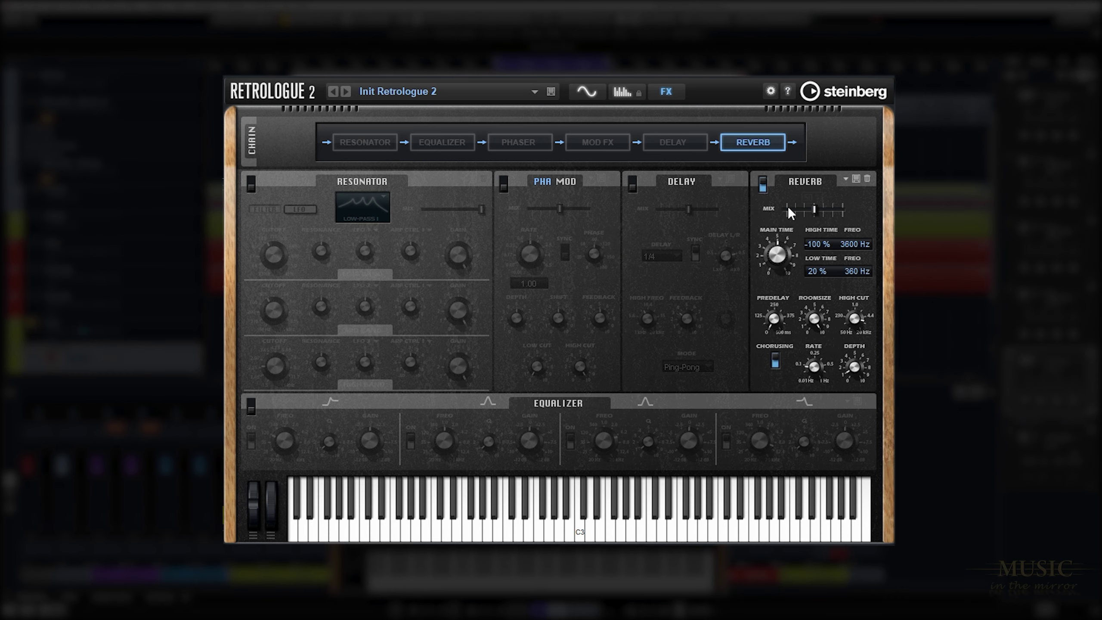
{"action": "left_click_drag", "start_coordinate": [813, 209], "coordinate": [802, 208]}
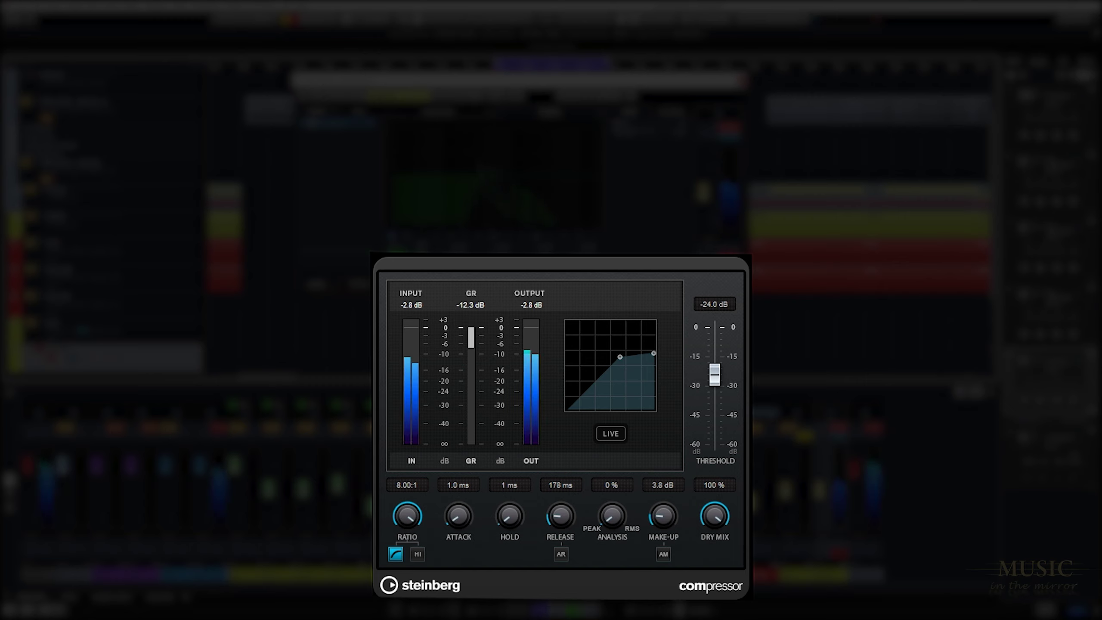